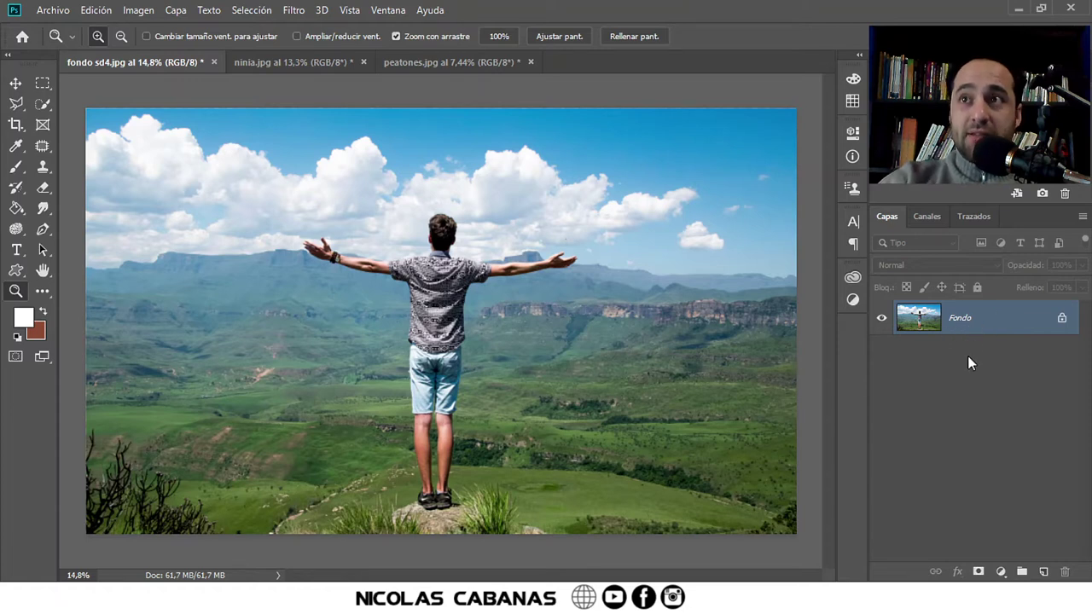
Step: Duplicate the Fondo background as Capa 1 and zoom in on the man
key("ctrl+j")
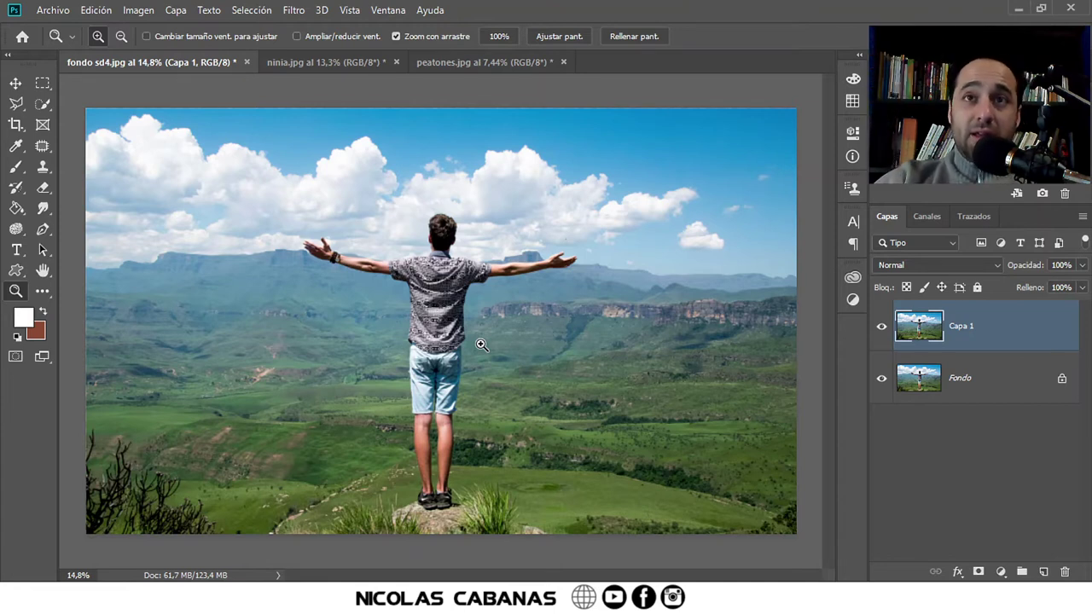
left_click_drag(446, 276, 477, 246)
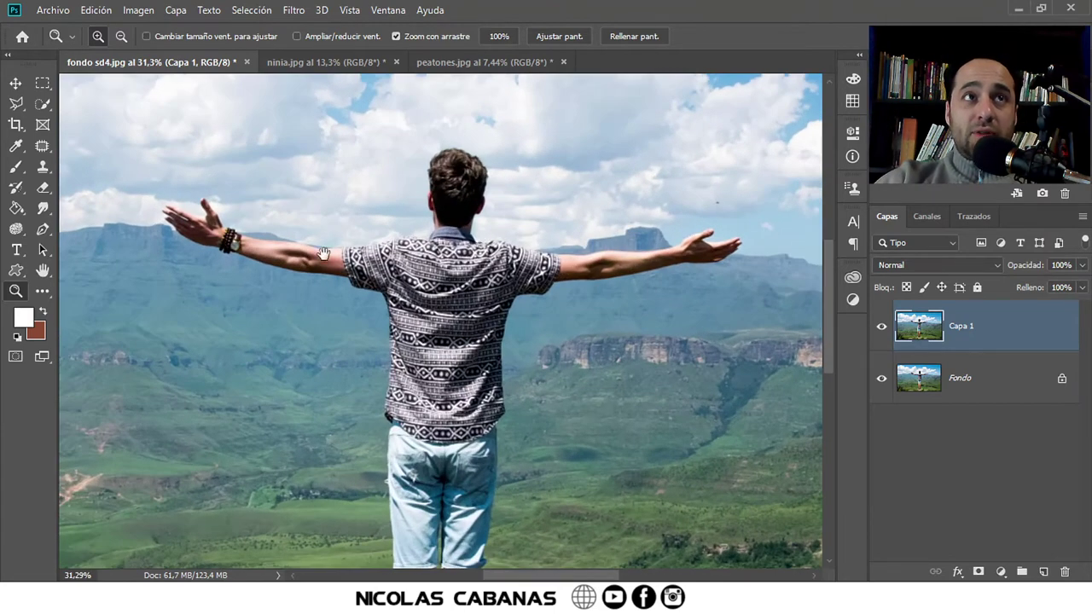
left_click_drag(323, 255, 315, 273)
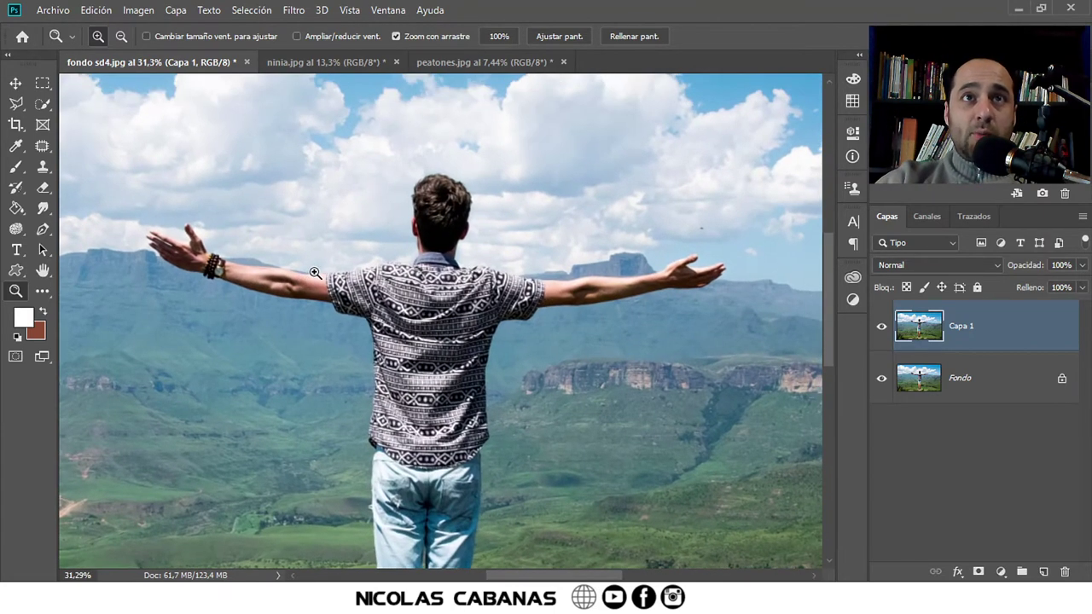
left_click(42, 104)
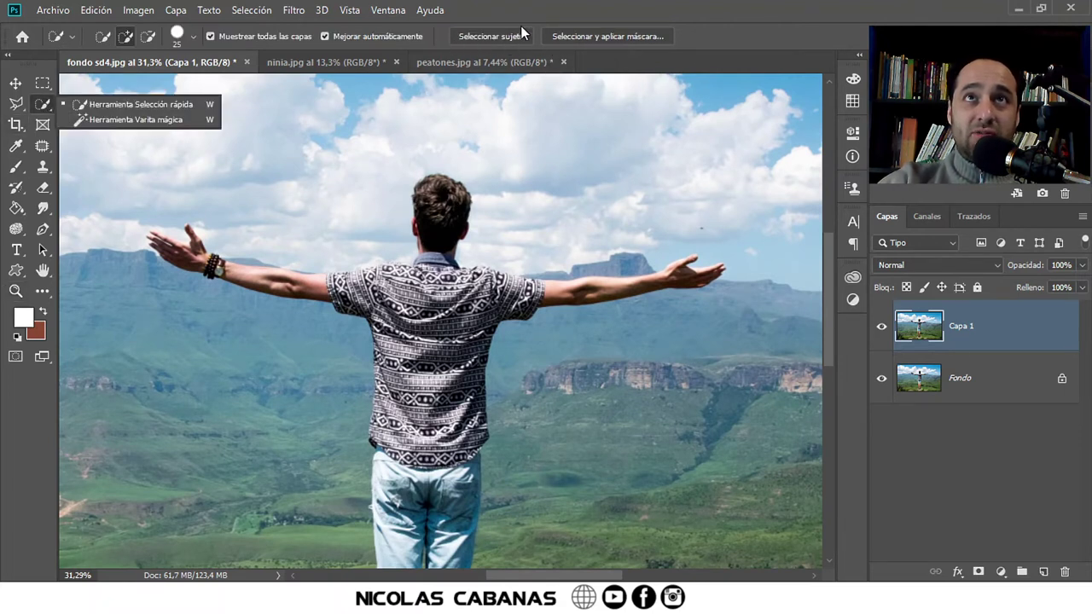
key("z")
mouse_move(595, 284)
left_mouse_down()
mouse_move(569, 280)
mouse_move(584, 313)
left_mouse_up()
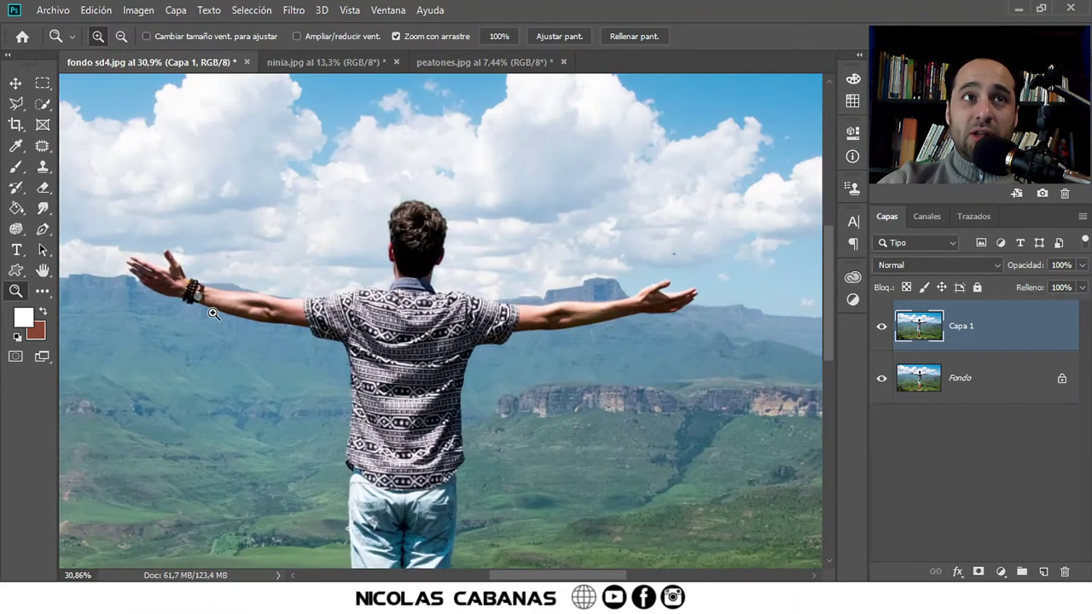
Step: Zoom in on the raised hand, select the Pen tool and centre the arm
scroll(497, 379, "down", 3)
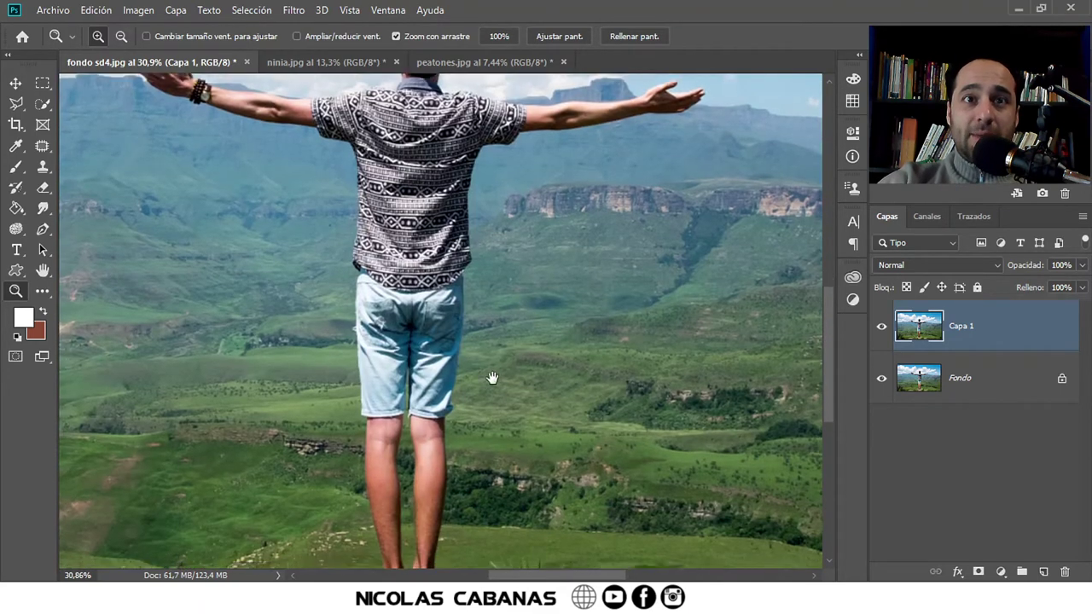
scroll(477, 397, "down", 2)
scroll(470, 408, "up", 3)
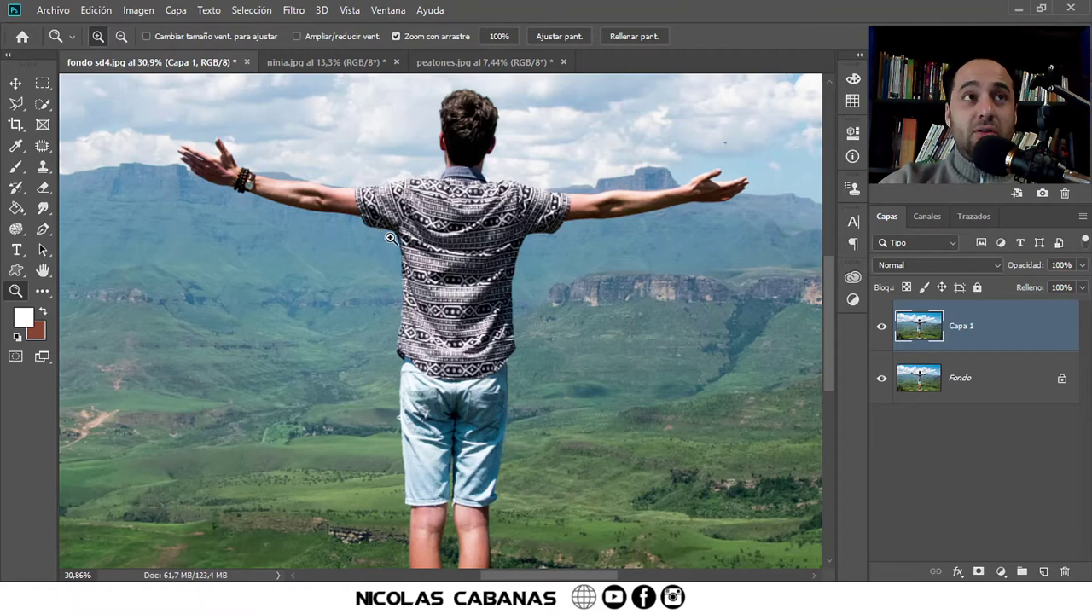
scroll(424, 294, "up", 2)
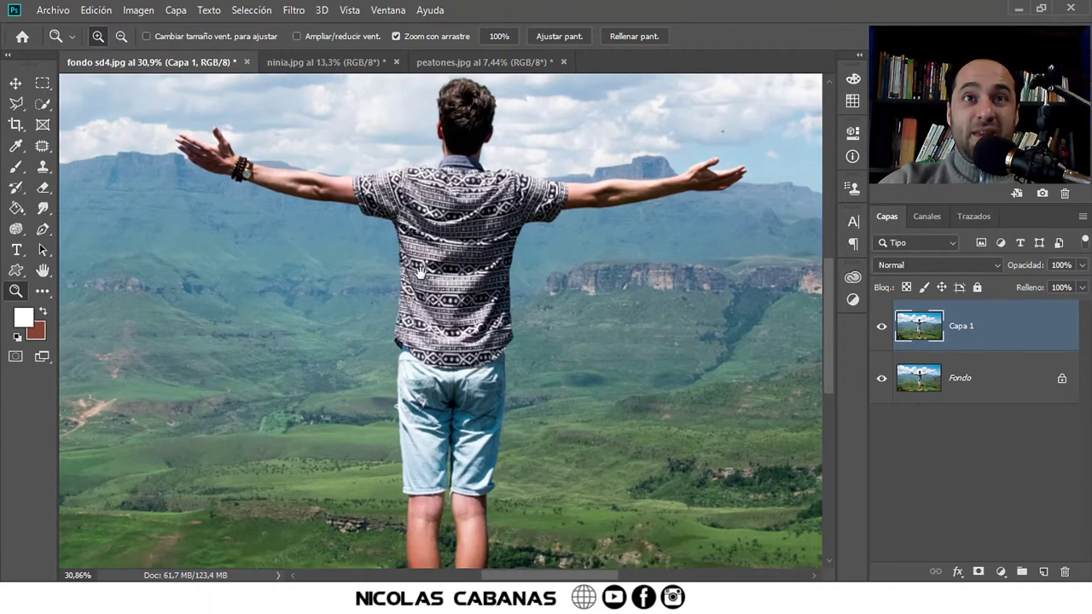
left_click_drag(235, 214, 293, 207)
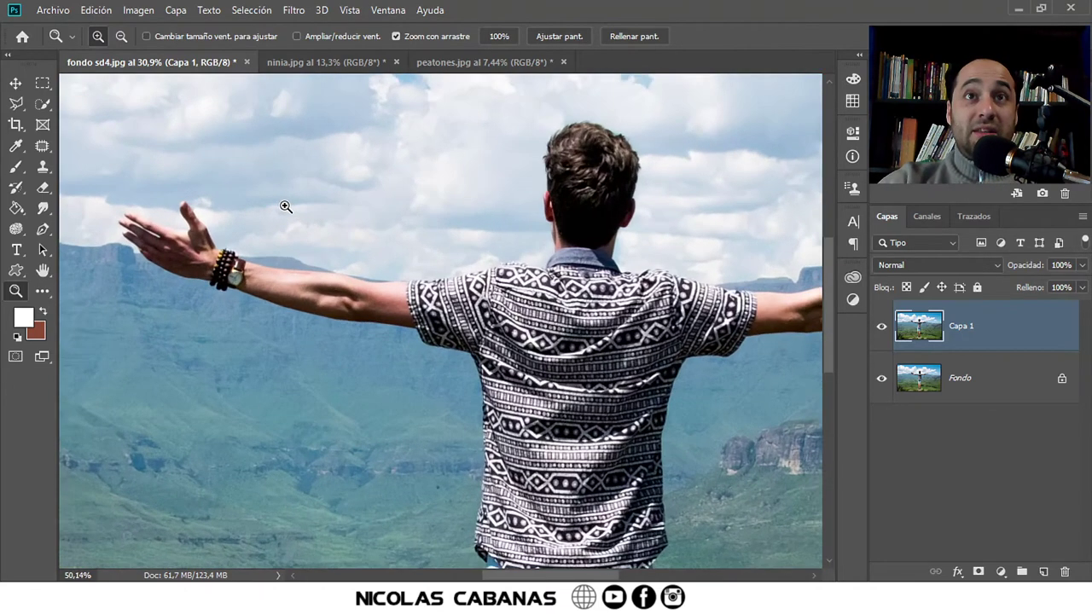
left_click(43, 228)
left_click_drag(198, 278, 280, 269)
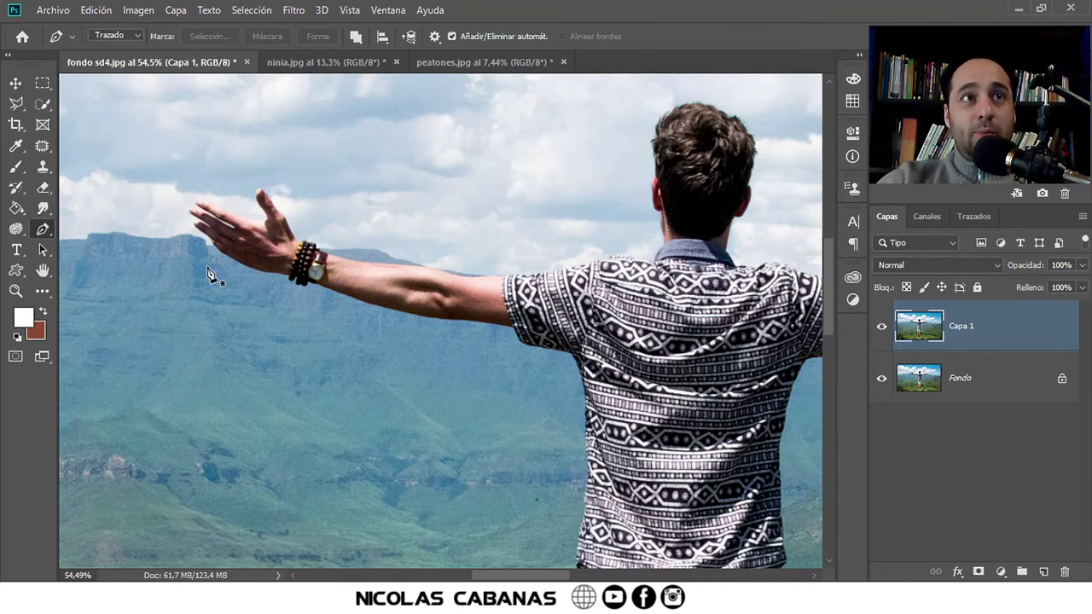
Step: Set the Pen to Trazado mode, discard a trial path, and enable Goma elástica
scroll(190, 249, "up", 1)
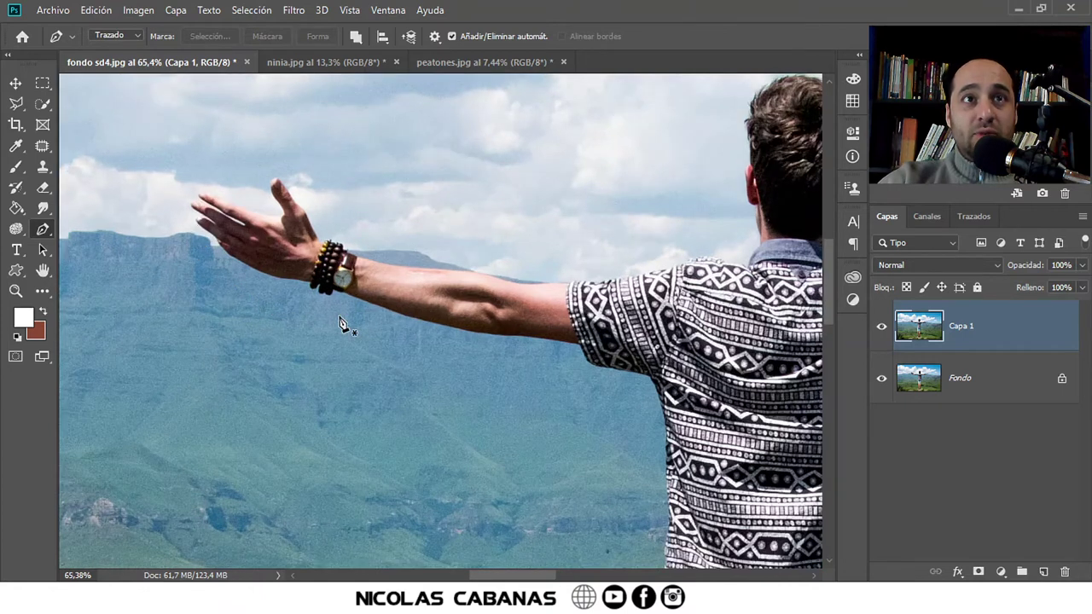
left_click(124, 38)
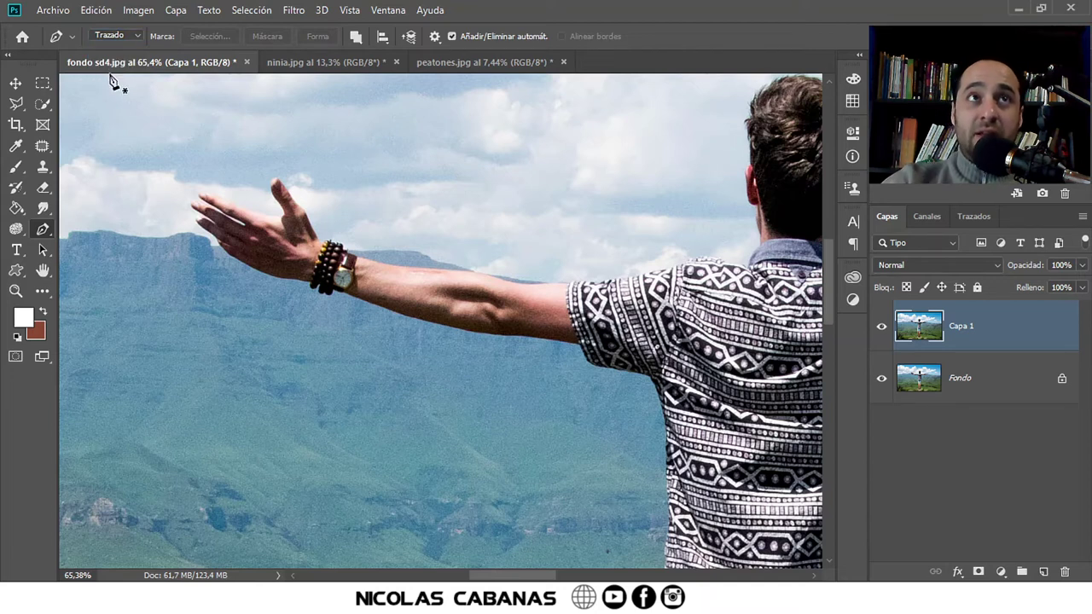
left_click(193, 243)
left_click(248, 277)
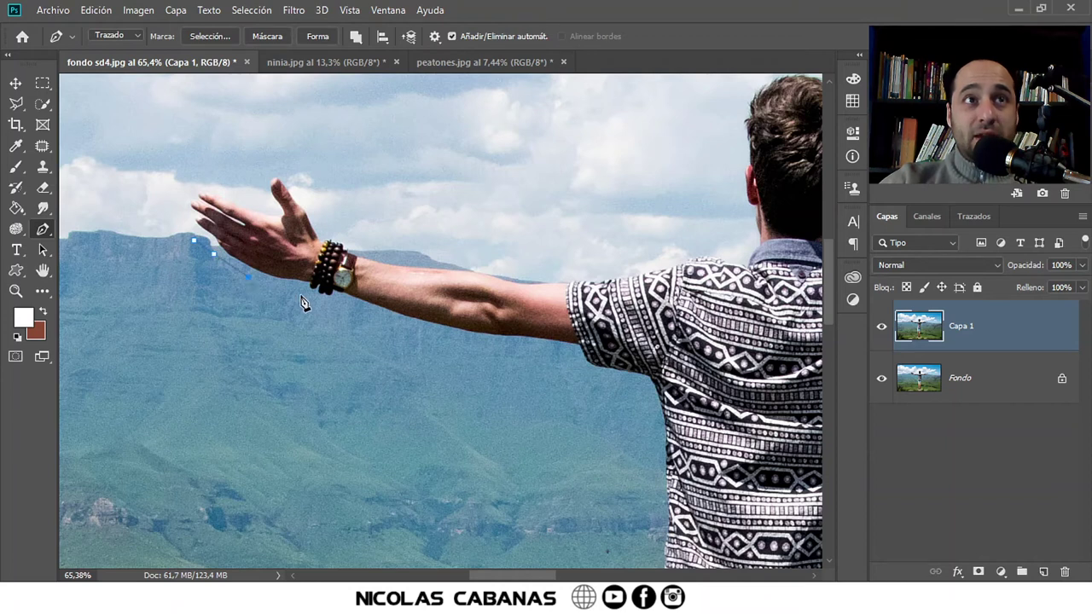
left_click(302, 295)
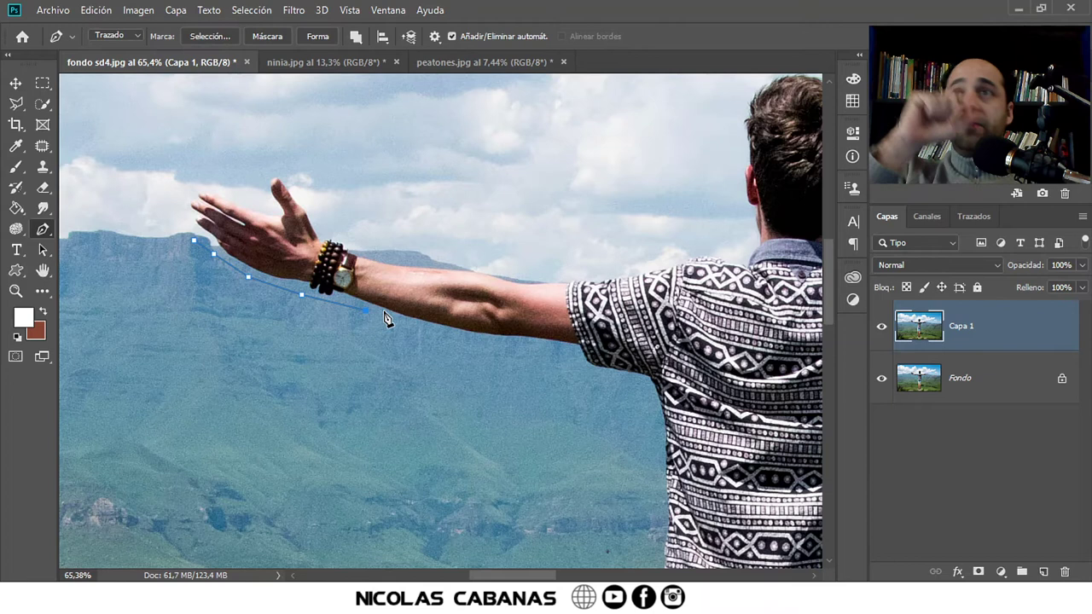
key("Escape")
key("Escape")
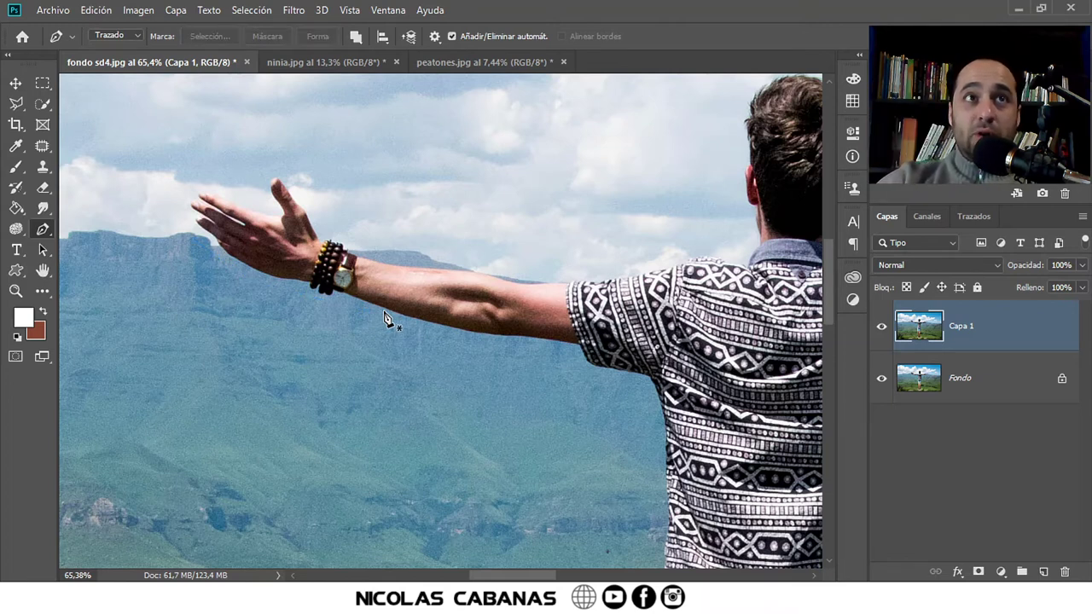
left_click(435, 38)
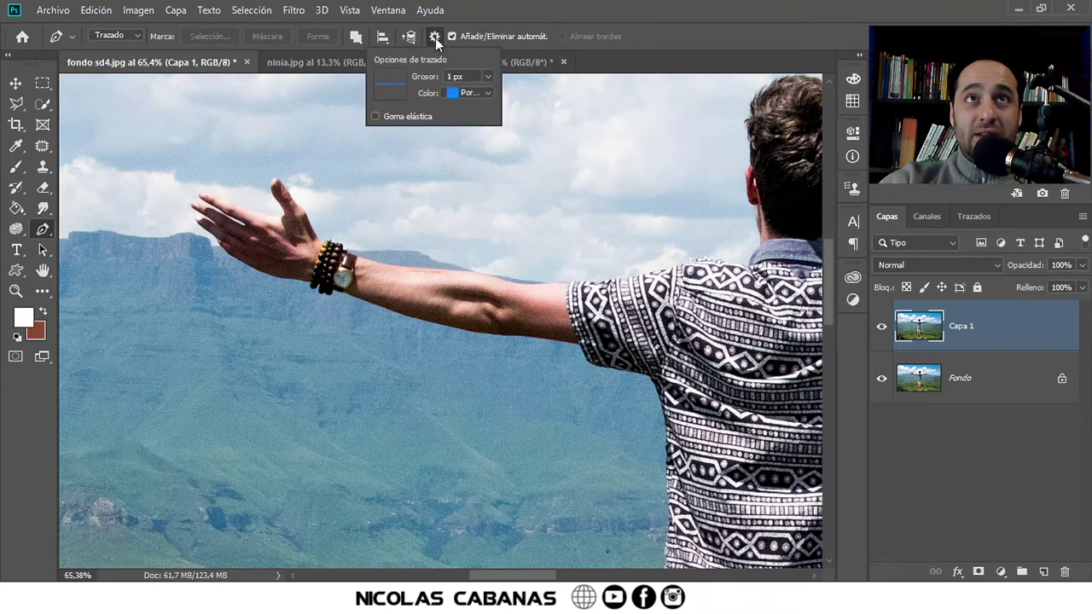
left_click(375, 116)
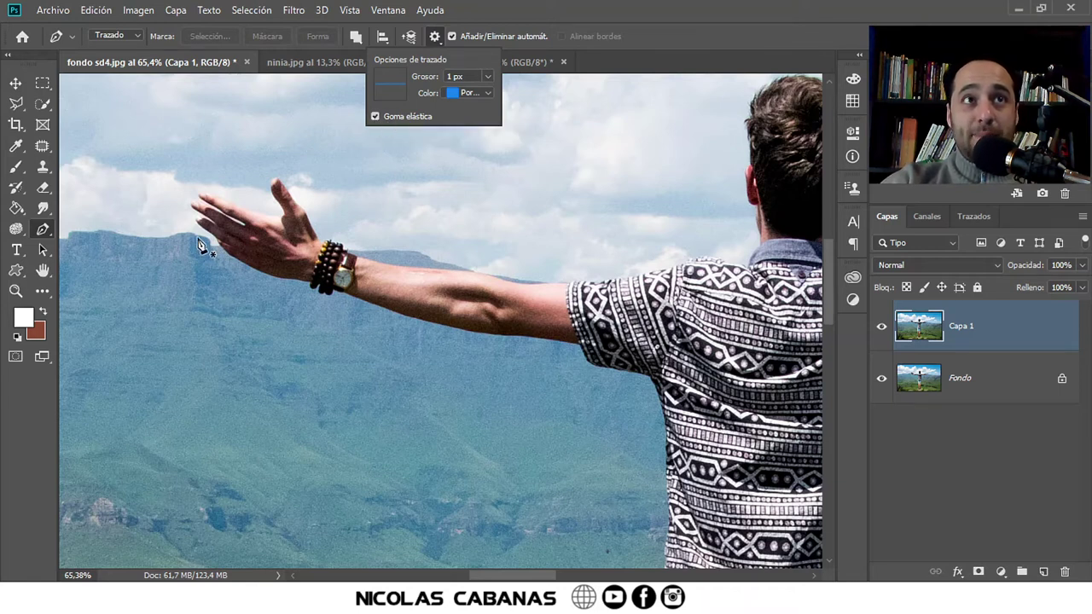
Step: Zoom to 300% and start the path above the fingers, tracing the hand's lower edge to the wrist
key("ctrl+plus")
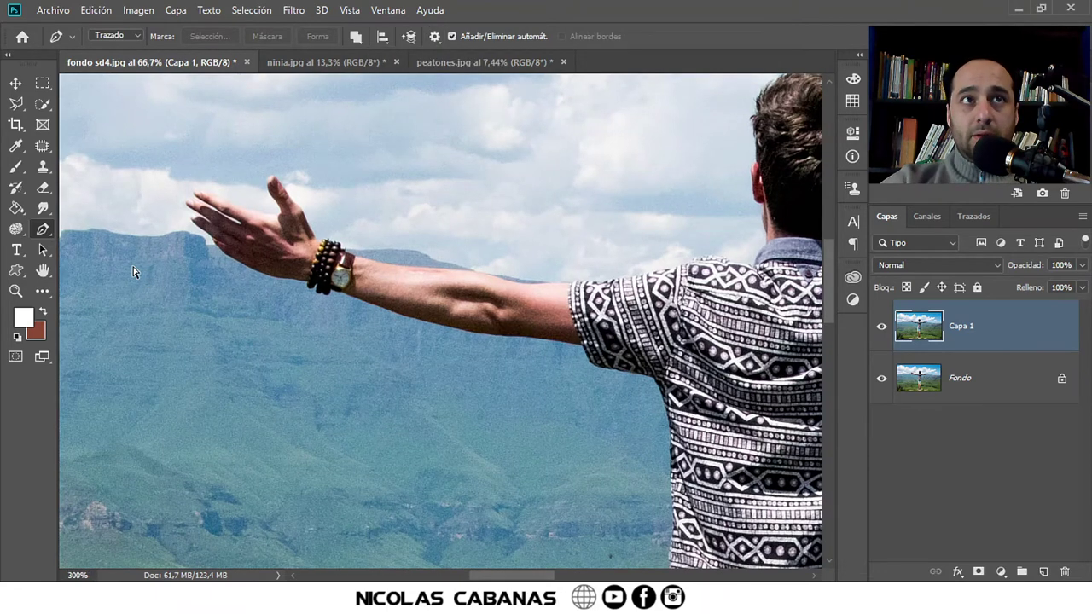
key("ctrl+plus")
key("ctrl+plus")
key("ctrl+plus")
left_click_drag(158, 273, 524, 415)
mouse_move(329, 361)
left_mouse_down()
mouse_move(444, 317)
mouse_move(658, 410)
left_mouse_up()
left_click_drag(358, 376, 556, 453)
left_click_drag(171, 282, 310, 316)
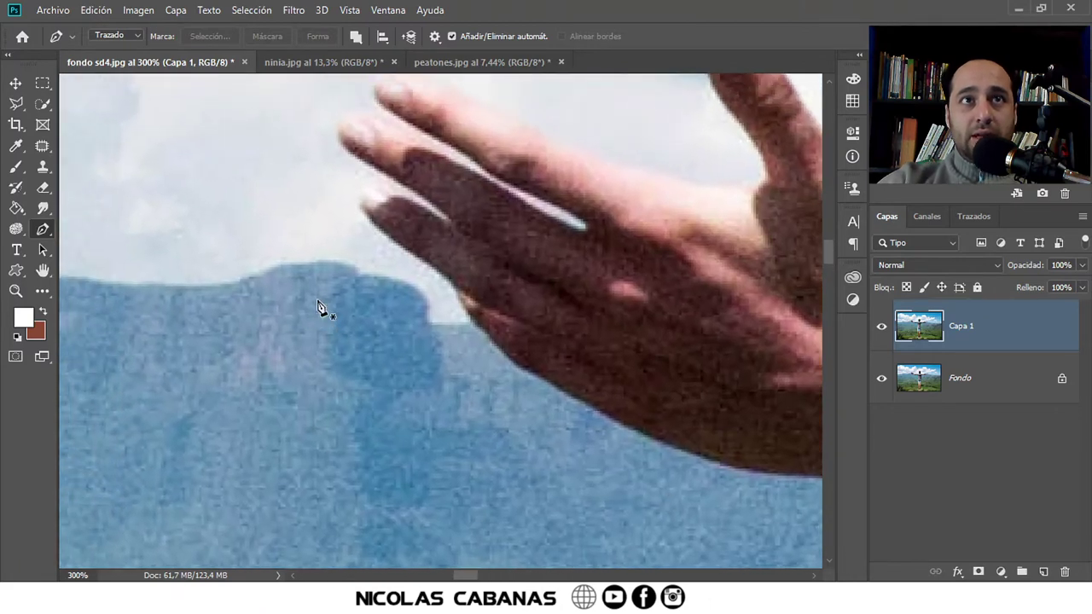
left_click(323, 237)
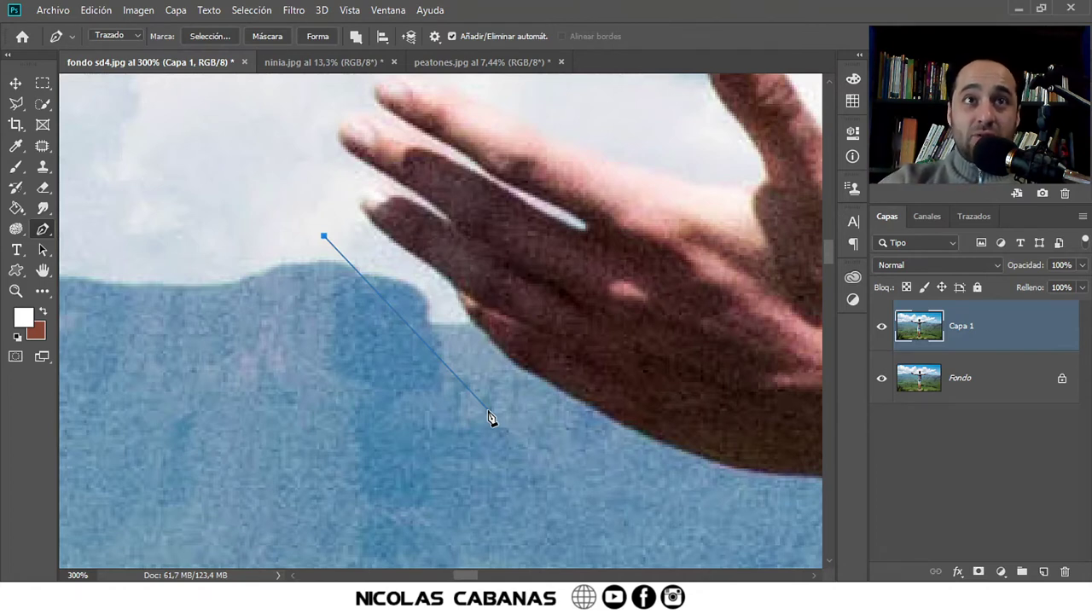
key("space")
left_click_drag(478, 442, 347, 341)
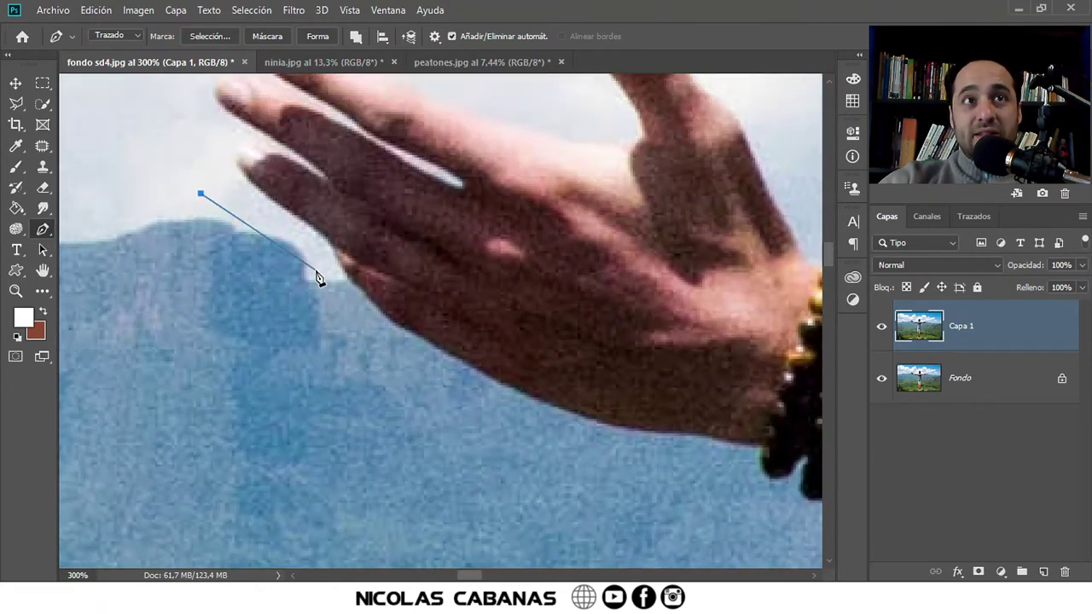
left_click(316, 269)
left_click(368, 337)
left_click(531, 428)
left_click(706, 471)
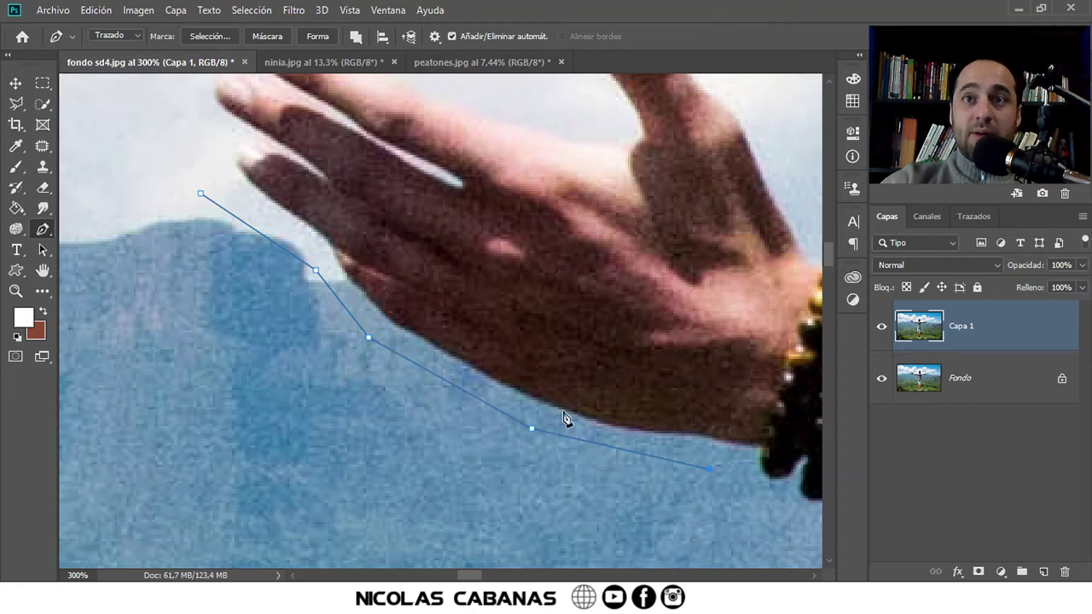
Step: Continue the path along the bracelet and forearm's underside to the sleeve corner
left_click_drag(691, 482, 336, 282)
left_click(385, 293)
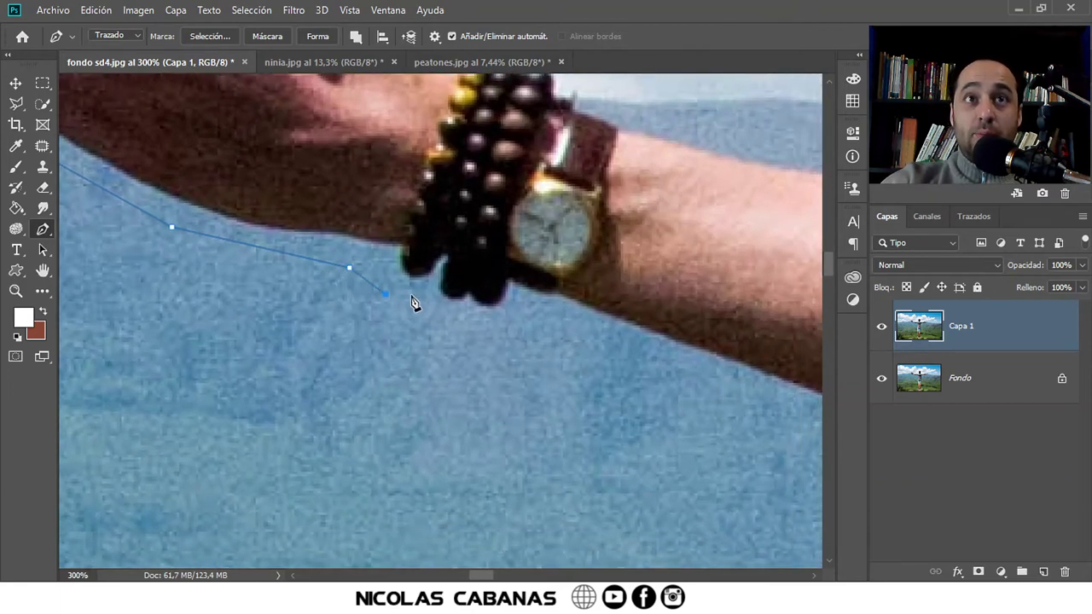
left_click(464, 333)
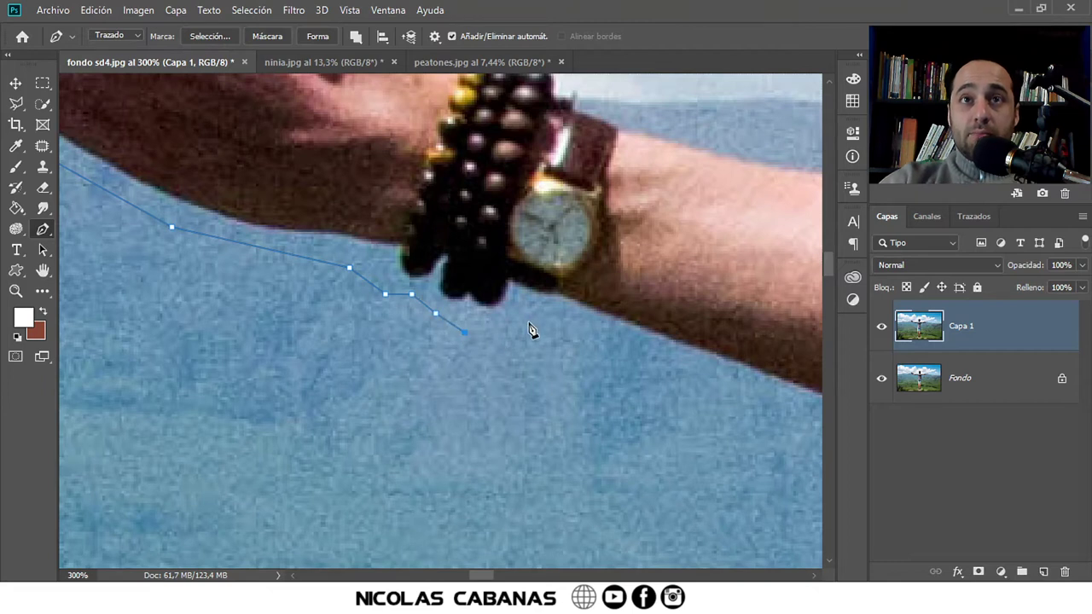
left_click(554, 314)
left_click_drag(597, 353, 295, 281)
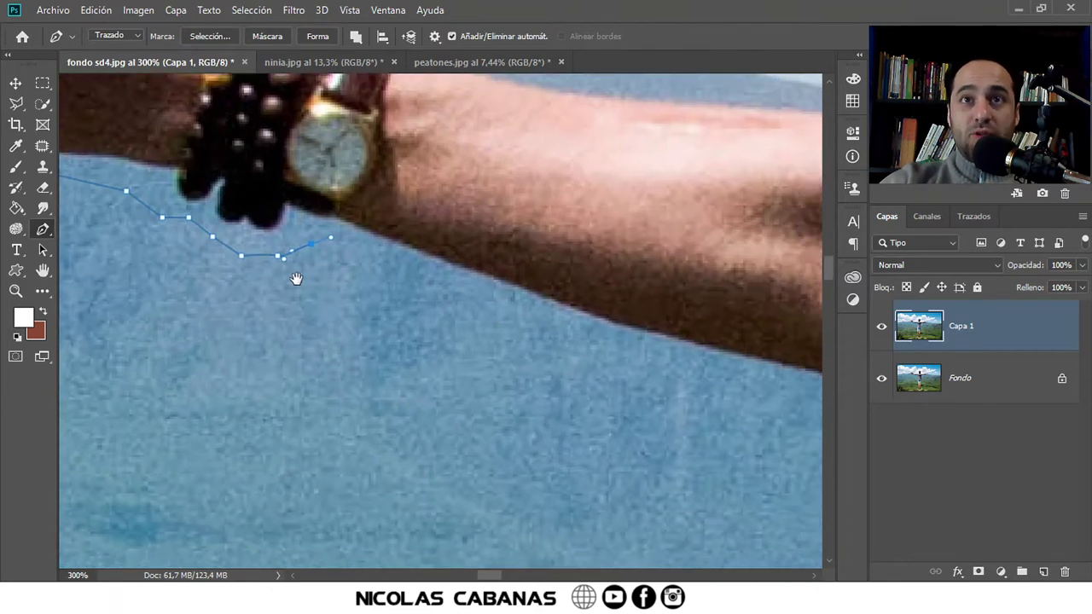
left_click(418, 292)
mouse_move(650, 393)
left_mouse_down()
mouse_move(490, 371)
mouse_move(346, 367)
left_mouse_up()
left_click(550, 383)
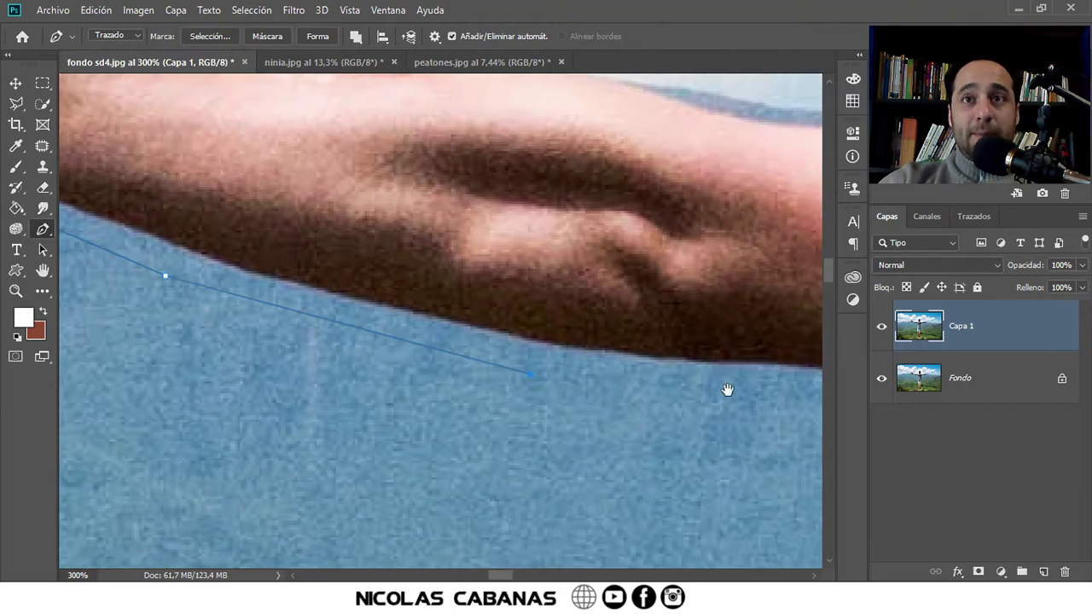
left_click_drag(726, 390, 197, 289)
left_click(317, 303)
left_click(526, 331)
left_click(559, 401)
Step: Extend the path along the sleeve into the armpit and down the shirt's side
scroll(597, 443, "down", 3)
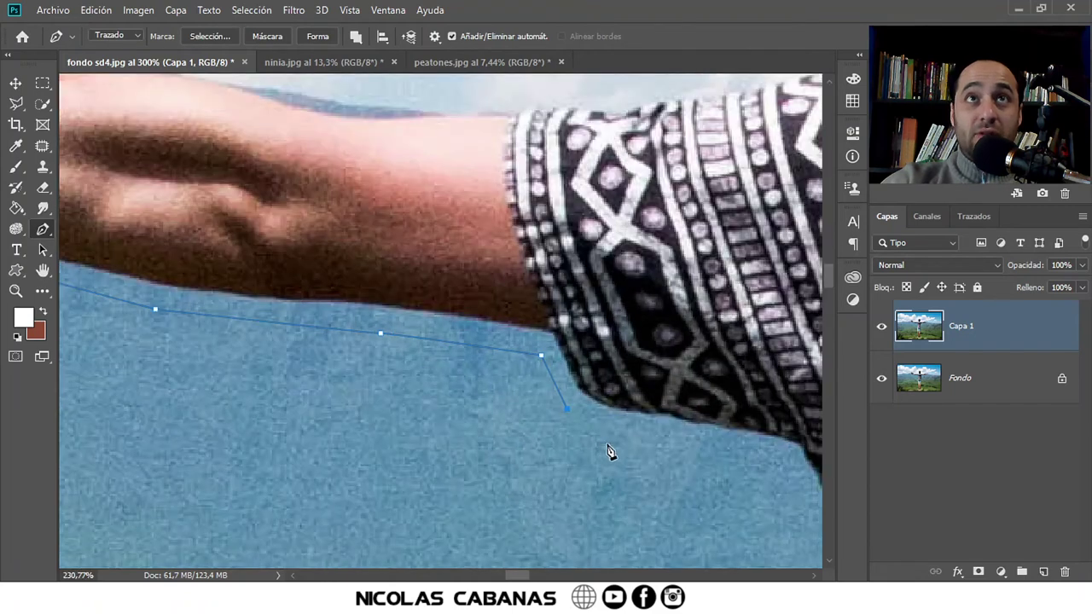
scroll(566, 439, "up", 2)
left_click(315, 242)
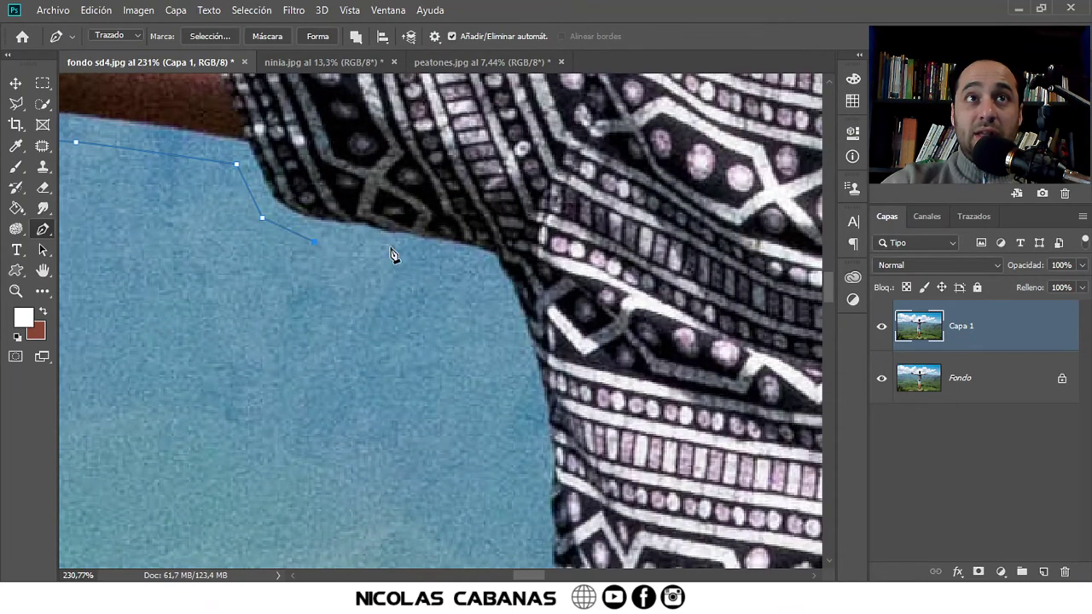
left_click(491, 273)
left_click(524, 379)
scroll(516, 426, "down", 2)
left_click(524, 408)
left_click_drag(527, 510, 518, 243)
Step: Trace the path down the shirt's left edge, past the hem, and along the shorts
scroll(520, 286, "down", 1)
scroll(522, 288, "down", 1)
left_click(516, 253)
left_click(519, 301)
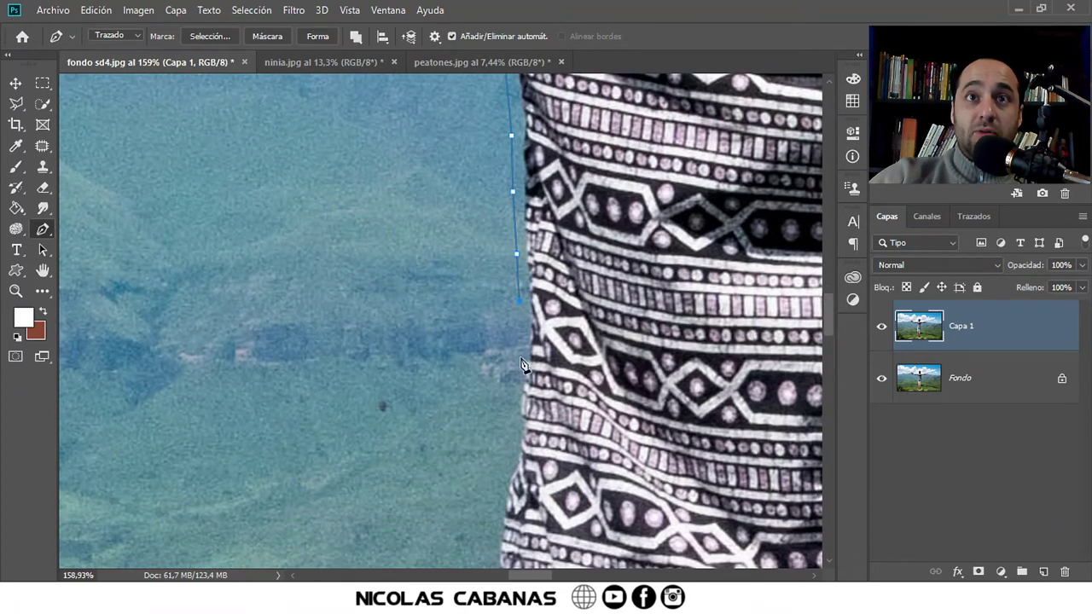
left_click_drag(507, 412, 507, 304)
left_click(506, 294)
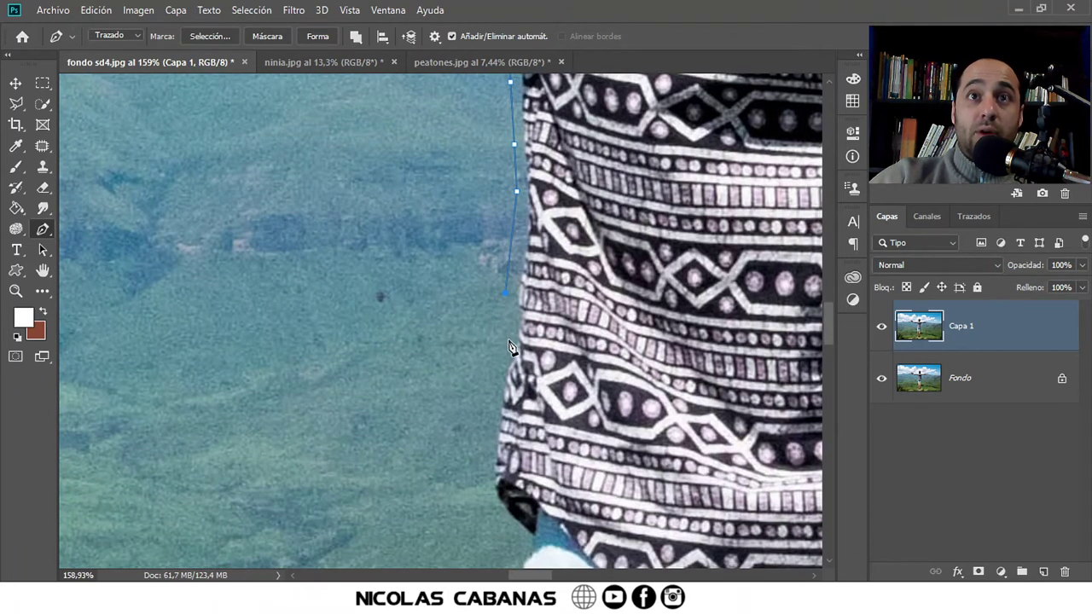
left_click_drag(510, 347, 508, 269)
left_click(488, 318)
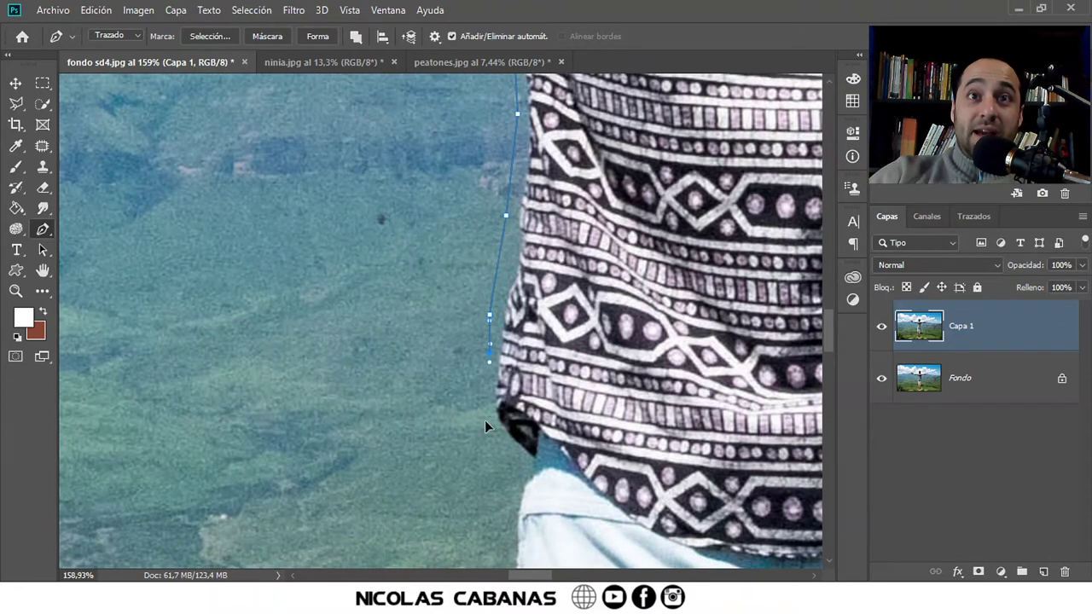
left_click(480, 394)
left_click_drag(512, 492, 502, 226)
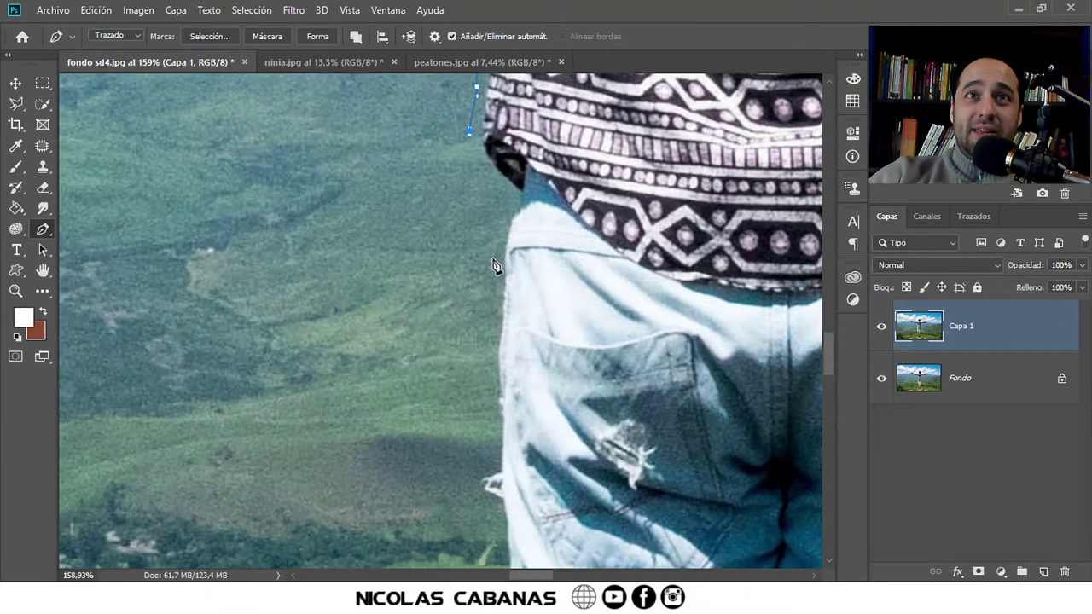
left_click(495, 205)
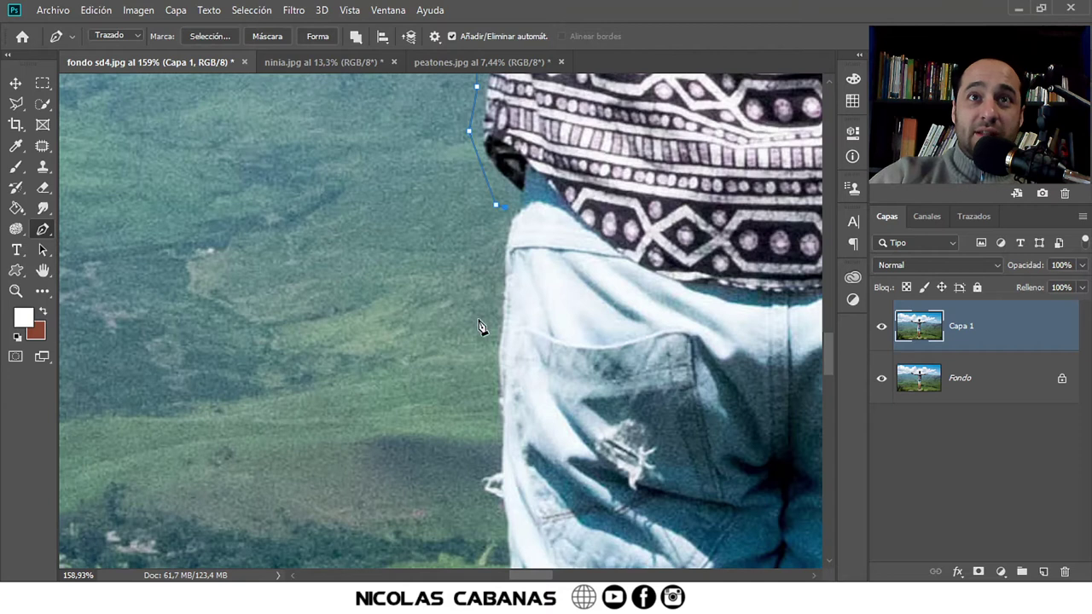
left_click(493, 290)
left_click(494, 458)
left_click(476, 488)
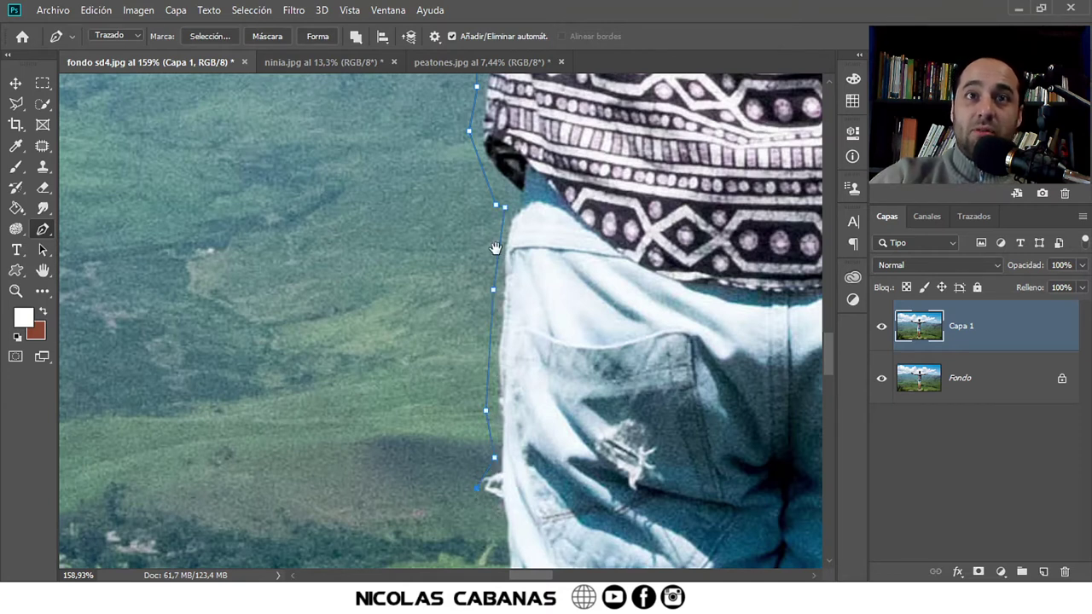
Step: Continue the path past the shorts' hem down the left leg and calf
scroll(495, 247, "down", 2)
scroll(496, 248, "down", 3)
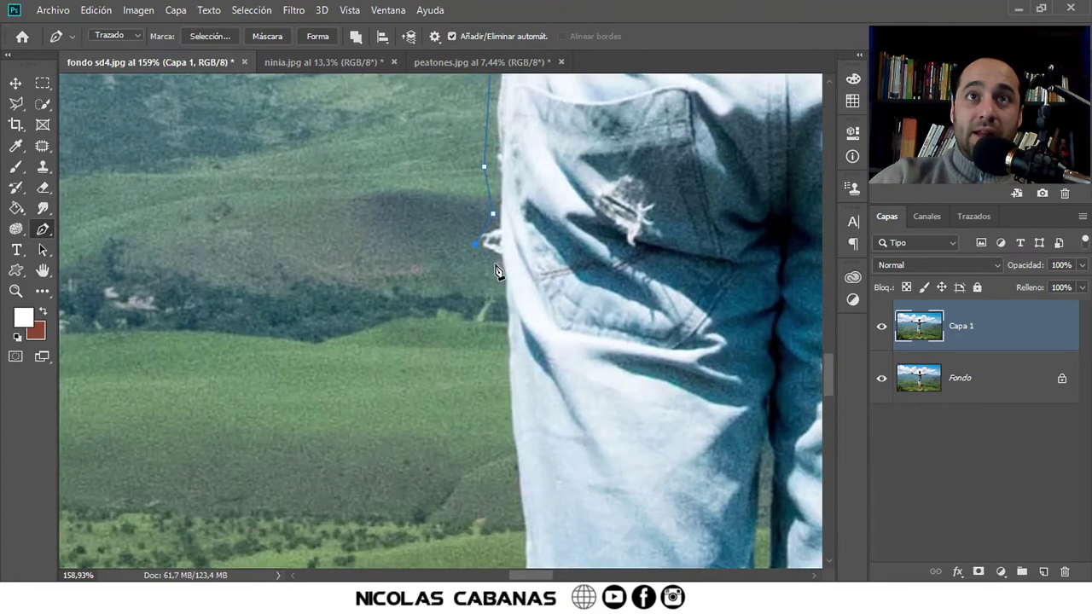
scroll(497, 236, "down", 3)
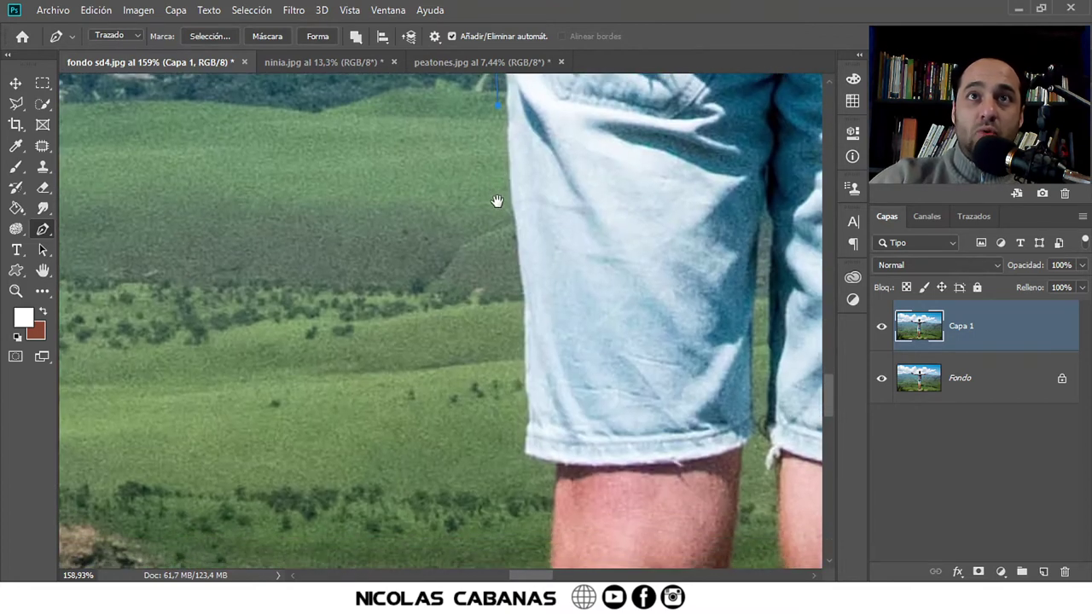
left_click(511, 317)
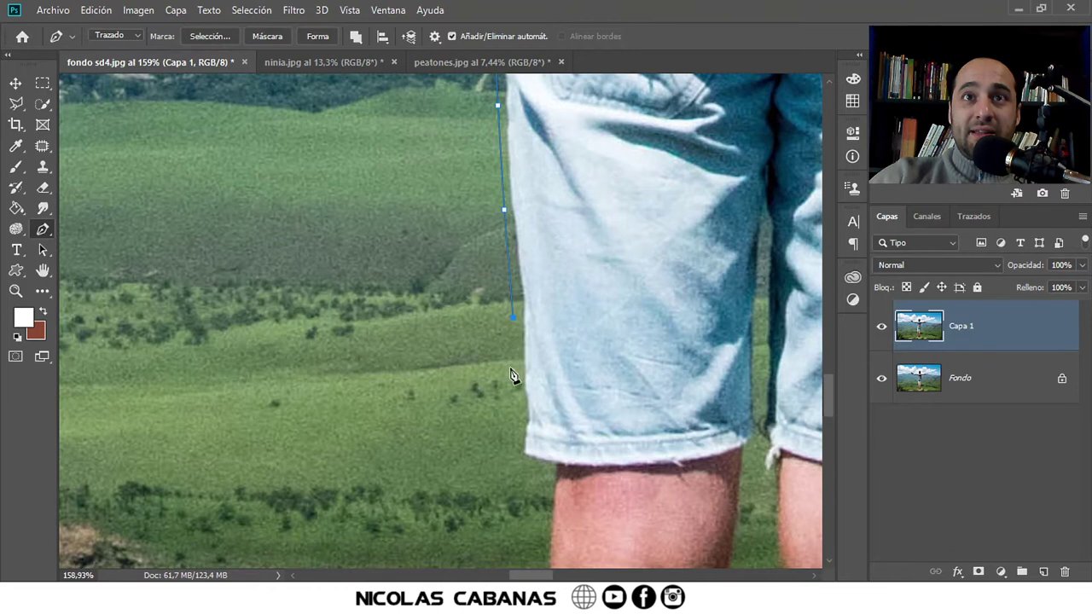
scroll(515, 435, "down", 3)
left_click(489, 224)
left_click(494, 301)
scroll(492, 482, "down", 6)
left_click(514, 186)
left_click(504, 364)
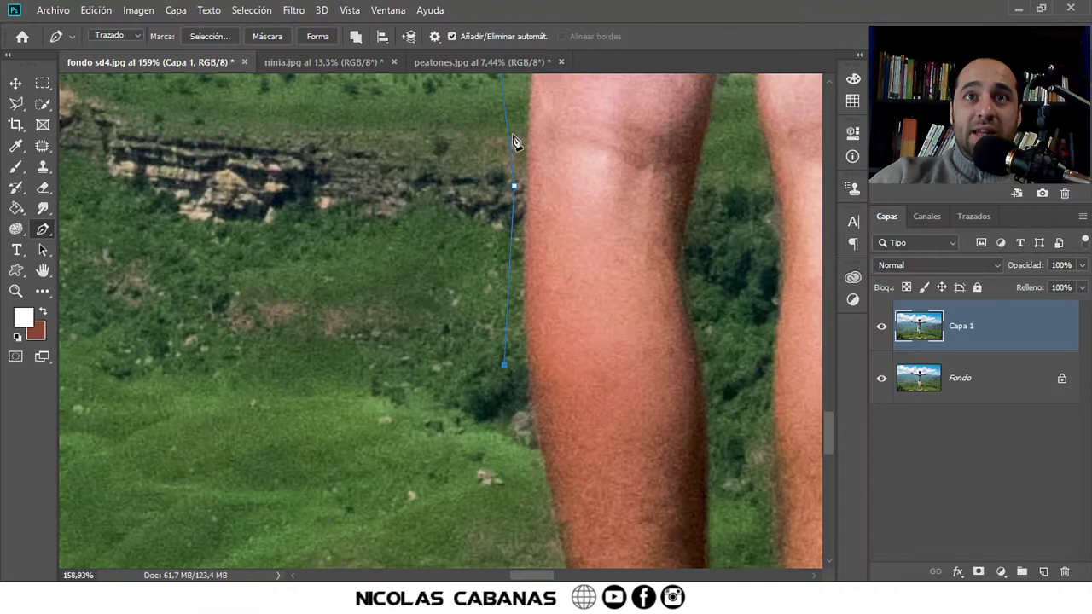
scroll(497, 221, "down", 4)
left_click(541, 374)
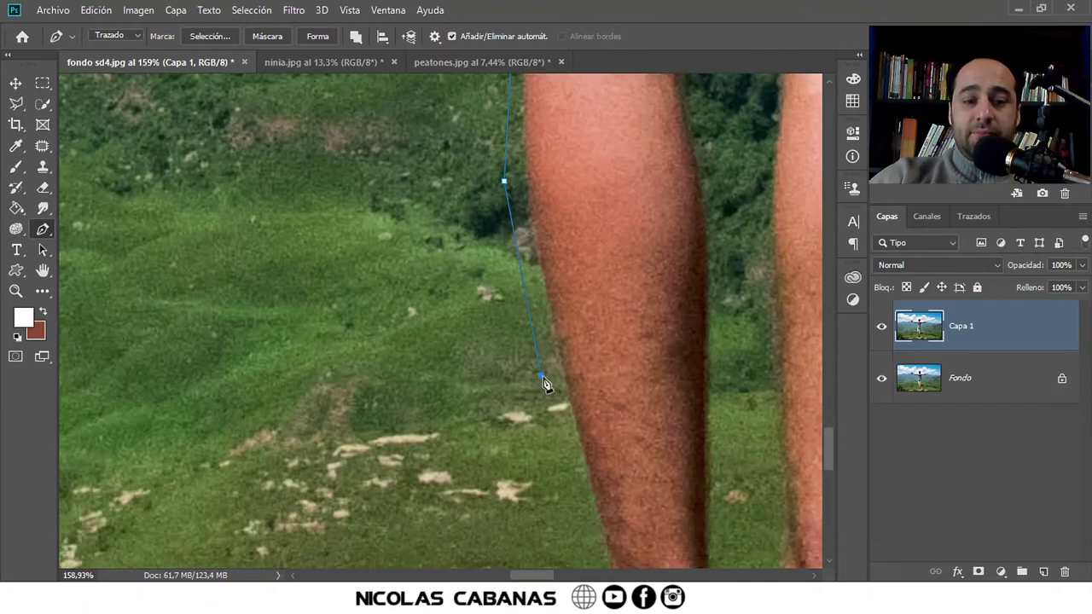
scroll(572, 436, "down", 3, "alt")
scroll(571, 439, "down", 3, "alt")
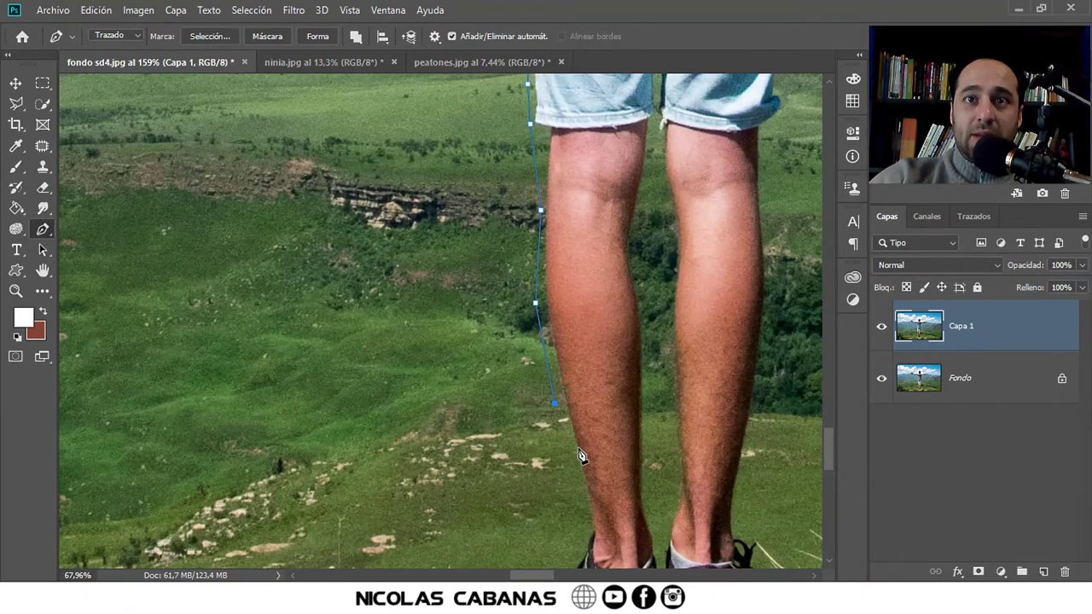
scroll(484, 350, "down", 2, "alt")
Step: Outline around the left shoe's heel and under the shoes across the rock
left_click_drag(484, 351, 409, 274)
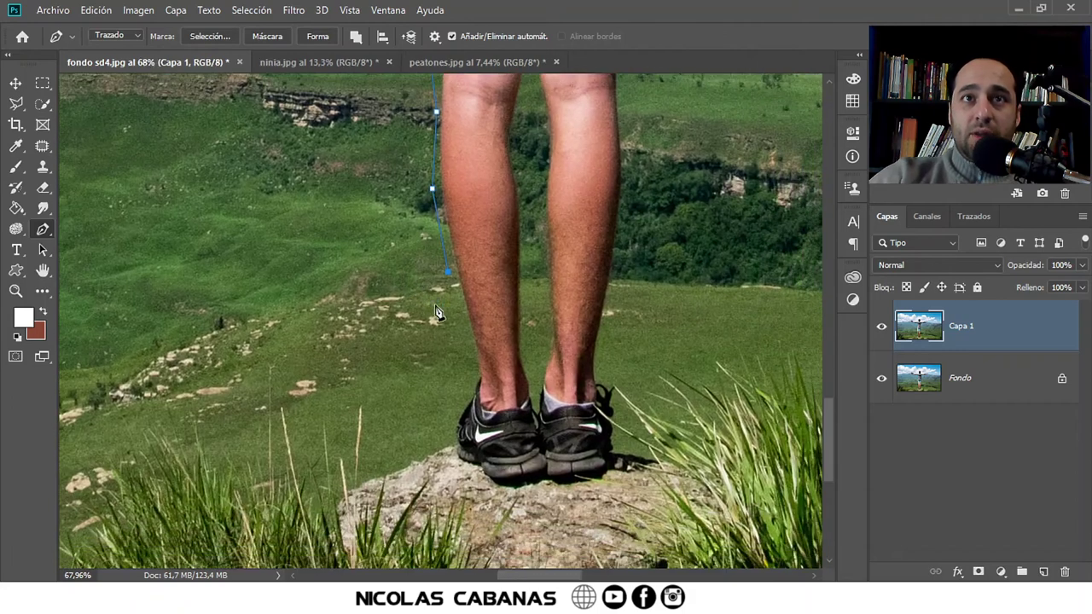
left_click(474, 373)
left_click(450, 421)
left_click(450, 455)
left_click(482, 482)
left_click(512, 496)
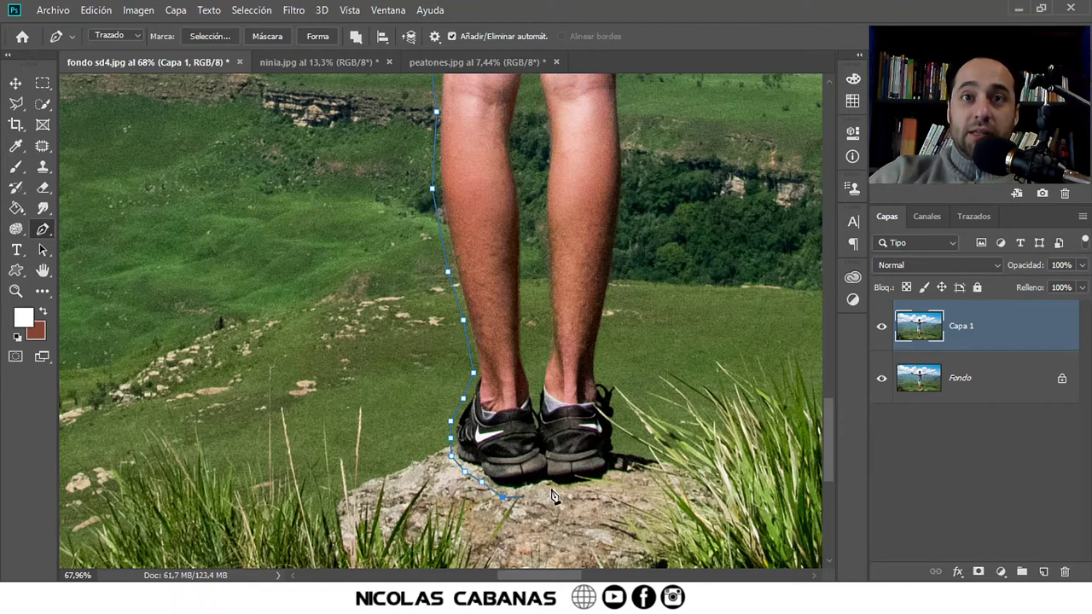
left_click(613, 486)
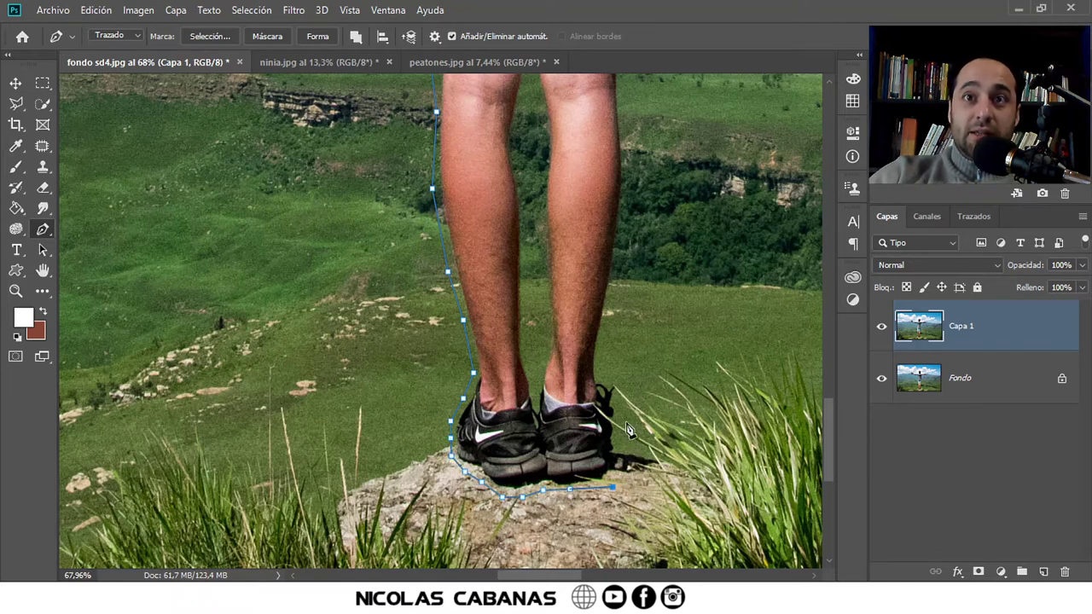
Step: Add a point beside the right shoe and resume the path up the right calf
scroll(614, 363, "up", 4)
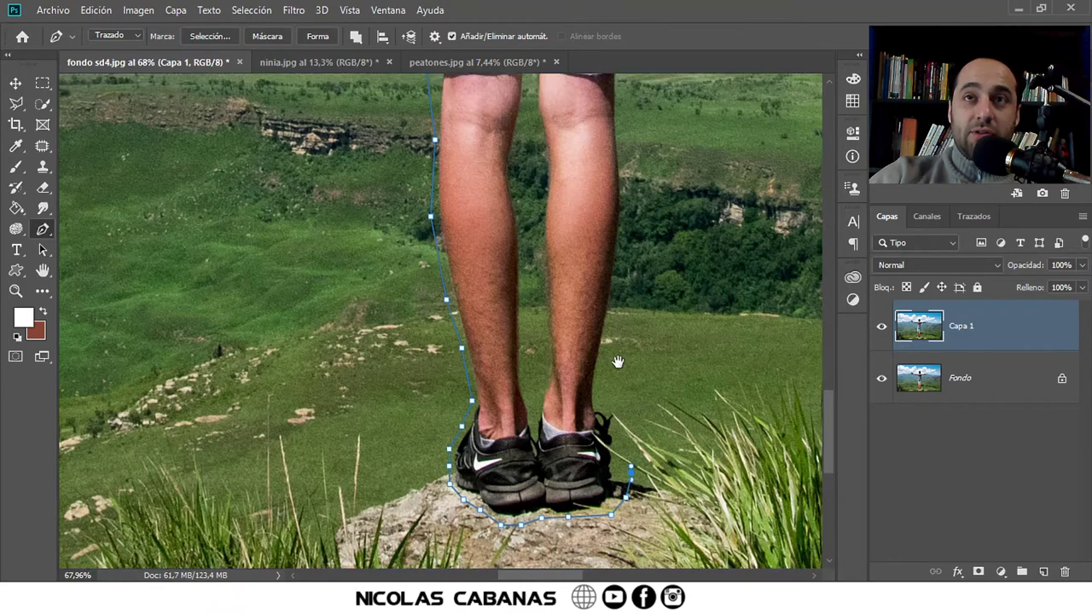
left_click(604, 420)
left_click_drag(607, 473, 611, 174)
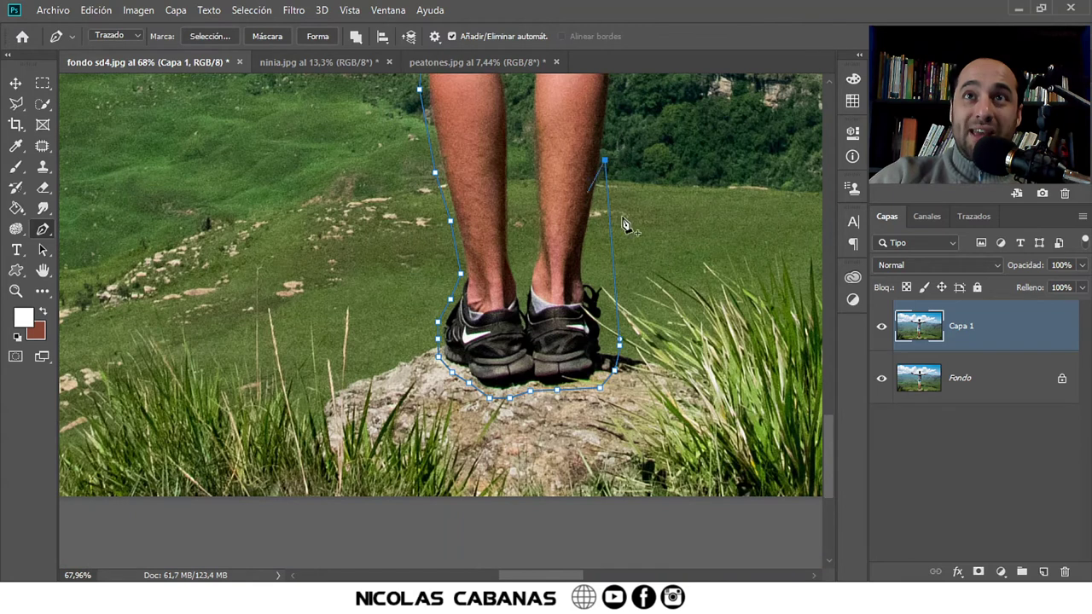
scroll(616, 187, "up", 2)
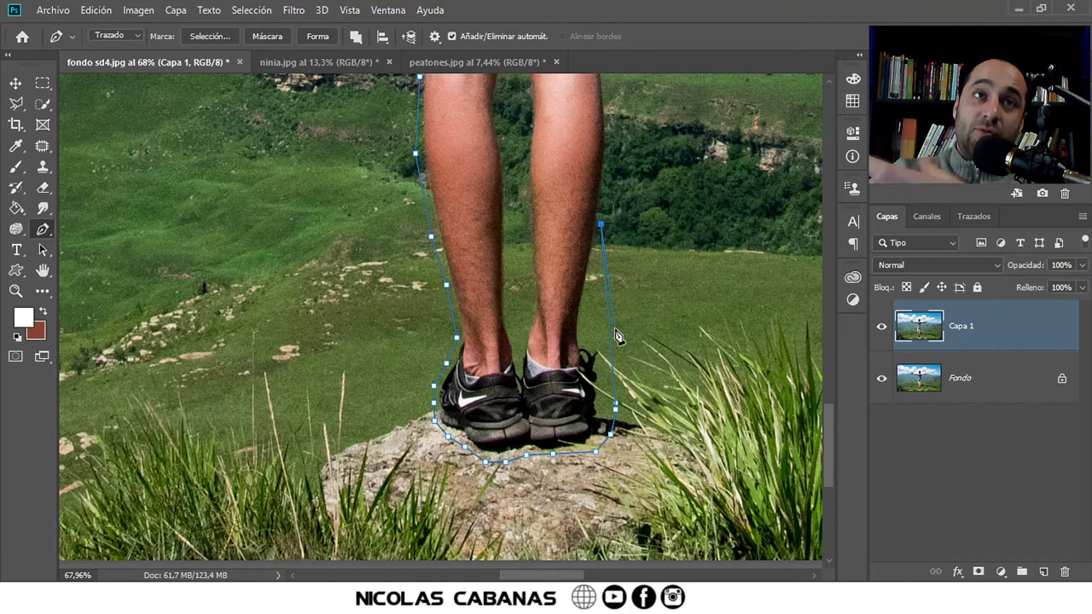
left_click(602, 226)
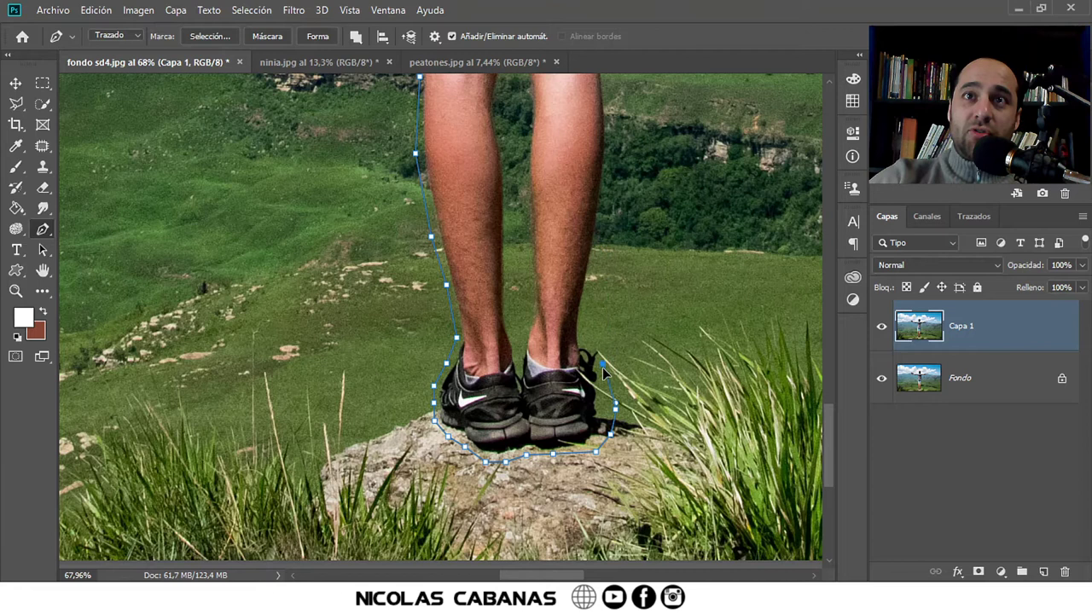
left_click(583, 324)
left_click(600, 246)
Step: Add curved anchors up the right calf and around the knee
left_click(606, 175)
left_click_drag(614, 145, 590, 391)
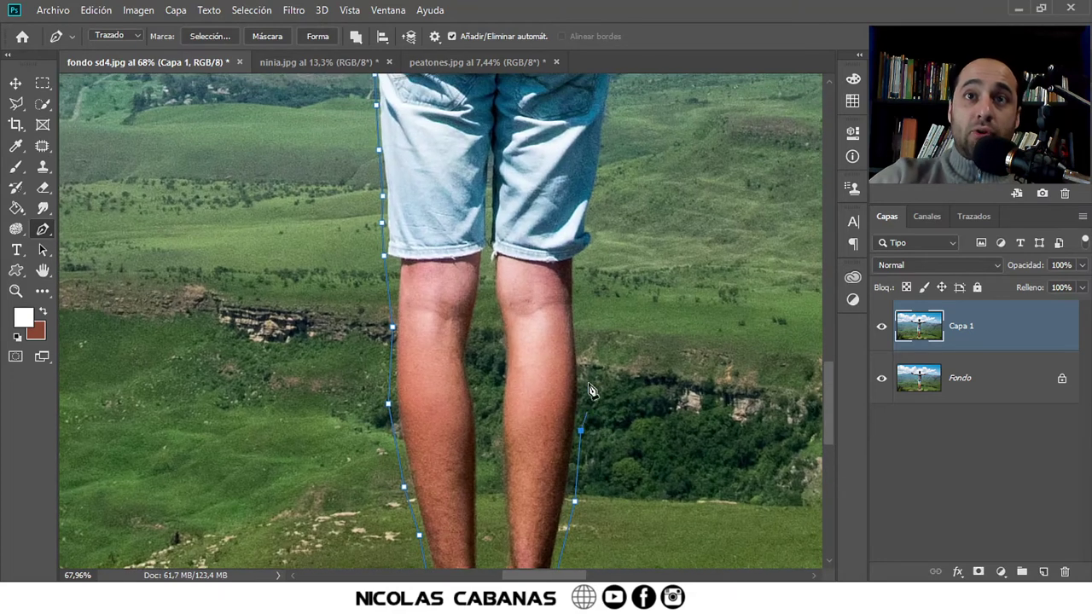
left_click_drag(587, 339, 583, 327)
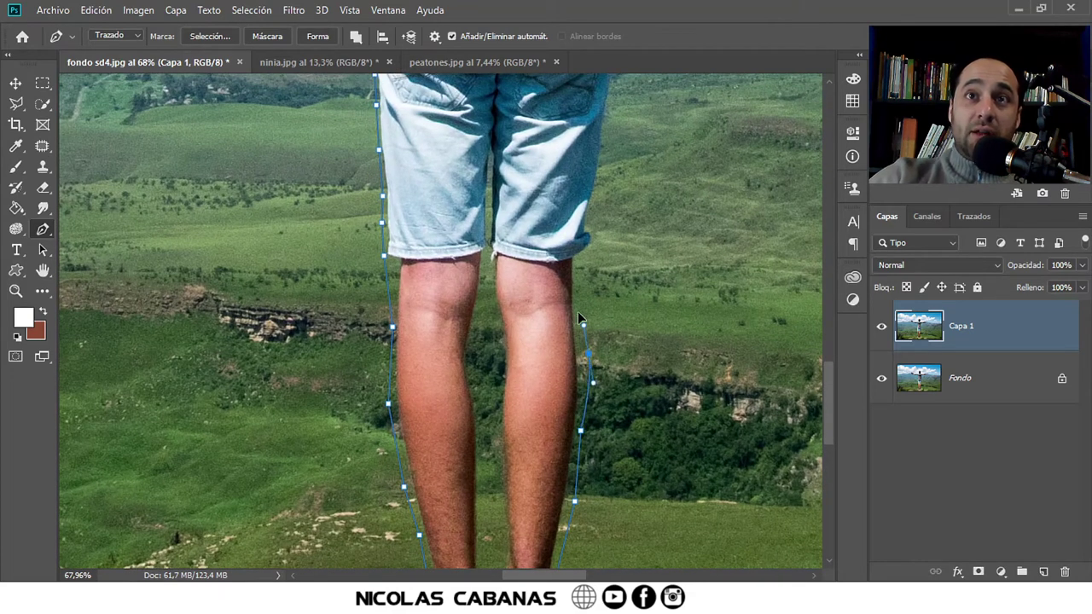
left_click(577, 300)
left_click_drag(597, 253, 597, 246)
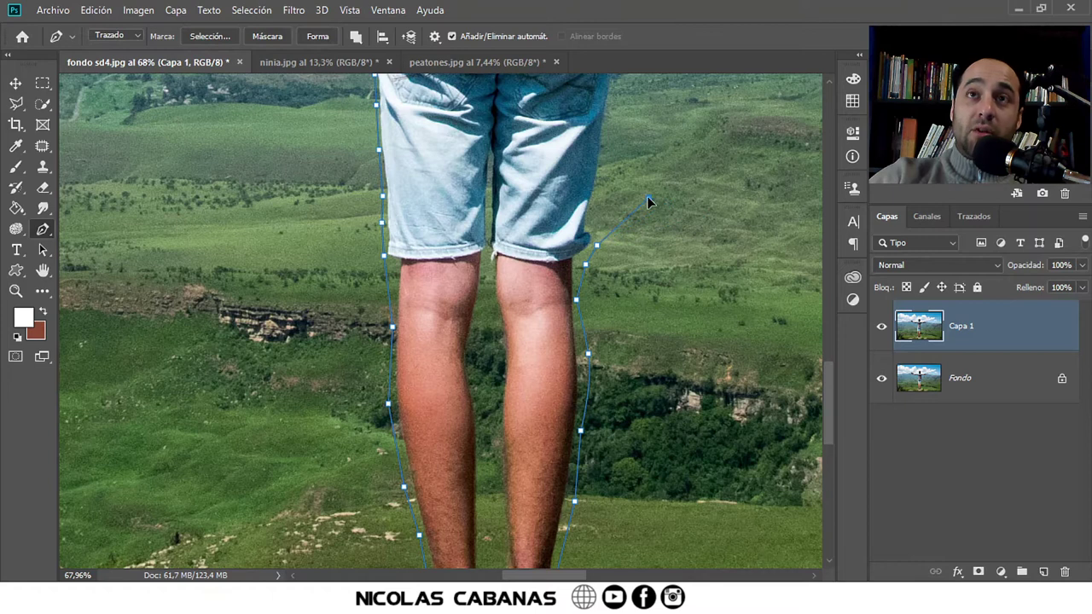
Step: Set the anchor beside the shorts' hem, undoing misplaced points, then bring the shirt into view
mouse_move(709, 175)
left_mouse_down()
mouse_move(738, 154)
mouse_move(747, 172)
left_mouse_up()
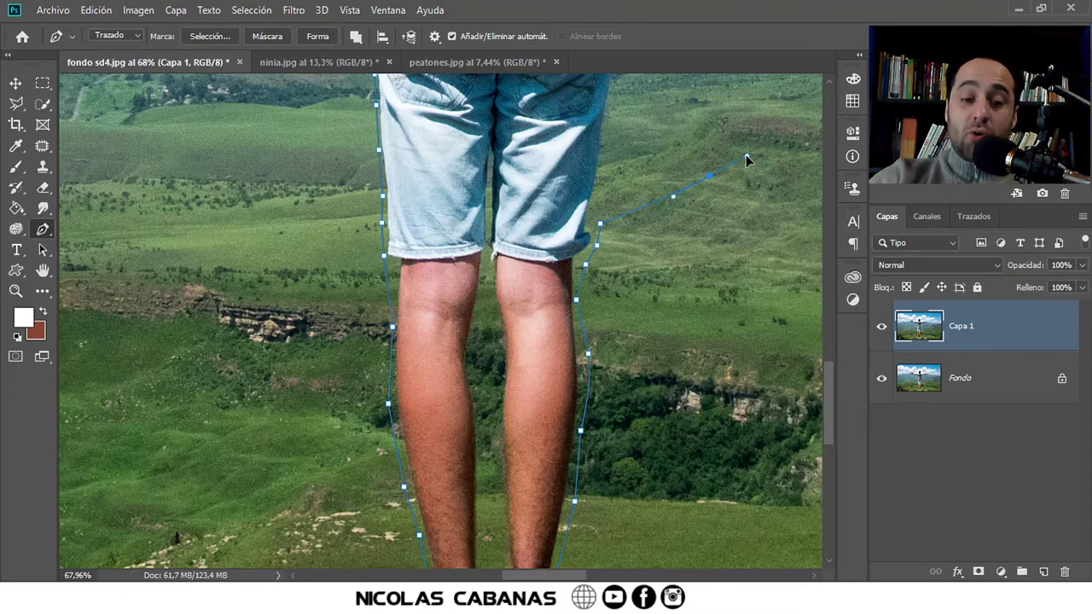
key("ctrl+z")
left_click_drag(279, 231, 268, 243)
key("ctrl+z")
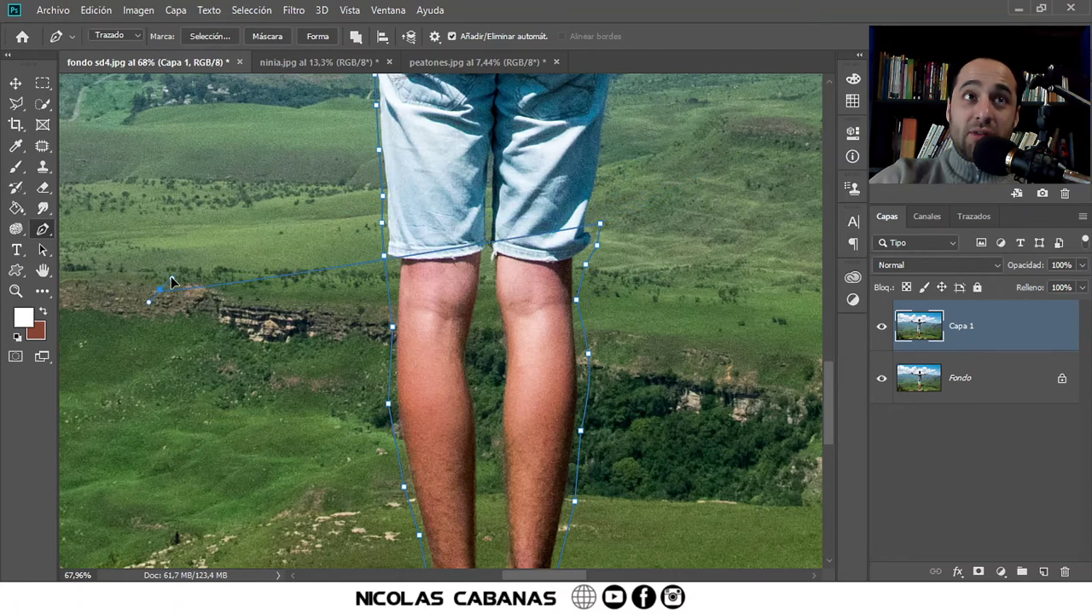
left_click_drag(742, 172, 763, 151)
key("ctrl+z")
left_click_drag(605, 175, 616, 164)
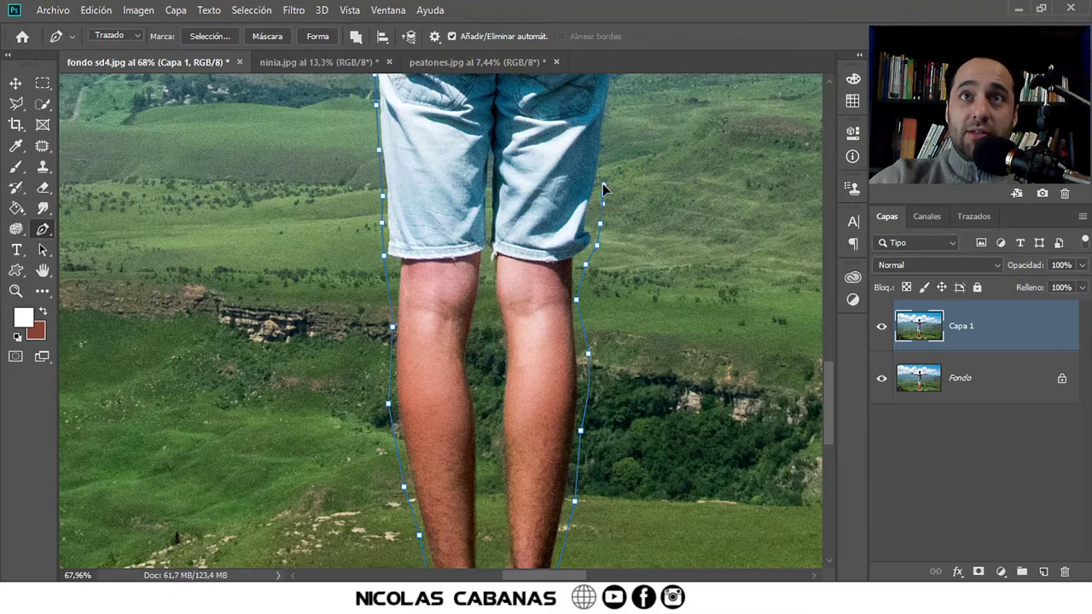
left_click_drag(608, 158, 623, 323)
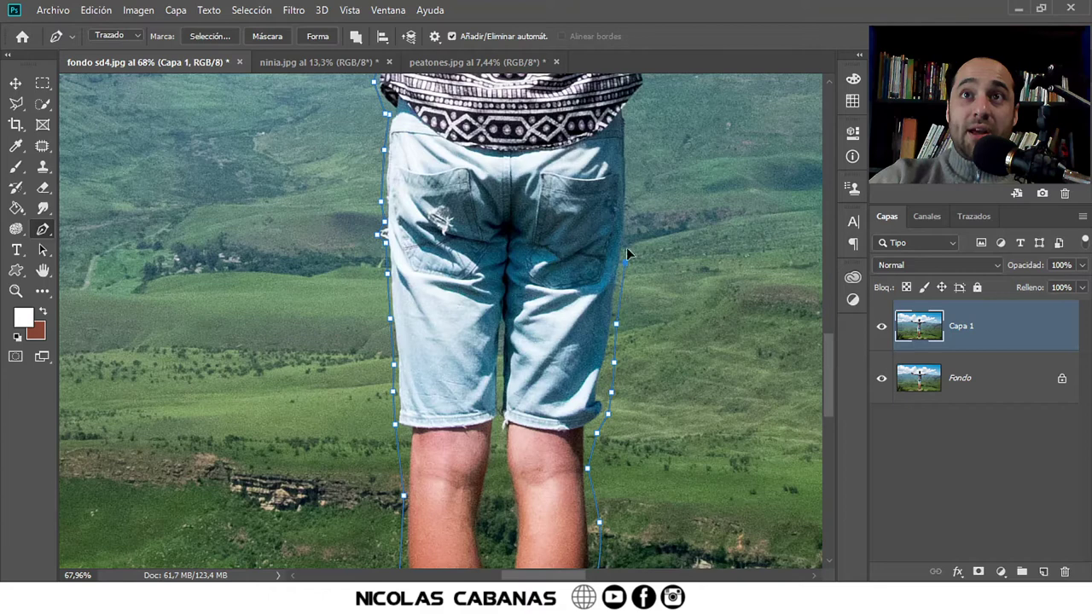
mouse_move(623, 209)
left_mouse_down()
mouse_move(593, 378)
mouse_move(598, 412)
left_mouse_up()
Step: Trace the path up the shirt's right edge and along the arm's underside to the wrist
left_click(618, 387)
left_click(610, 320)
left_click(604, 256)
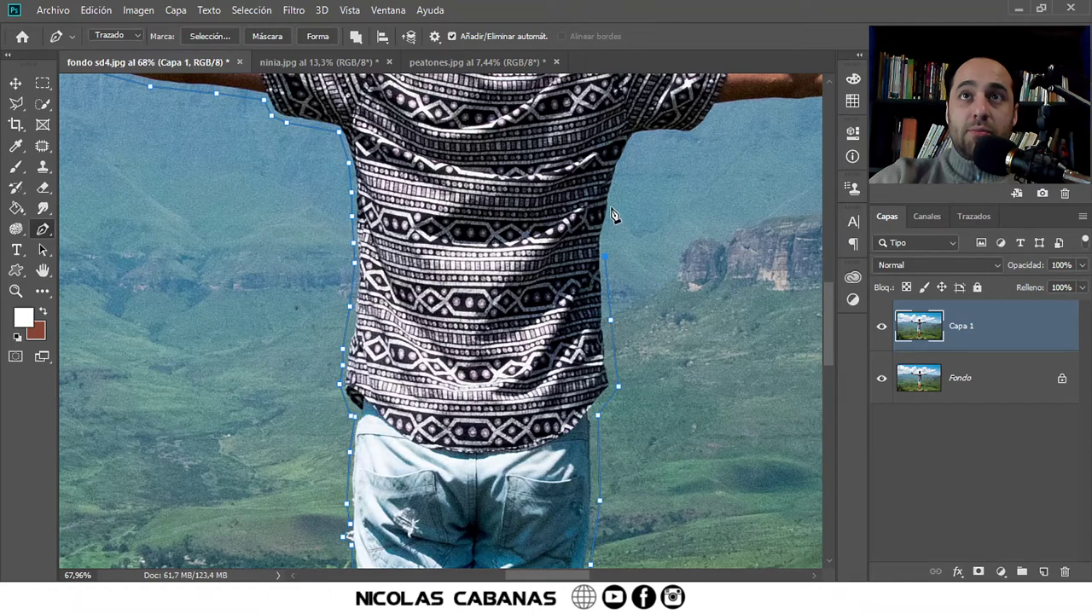
left_click(639, 142)
left_click(691, 139)
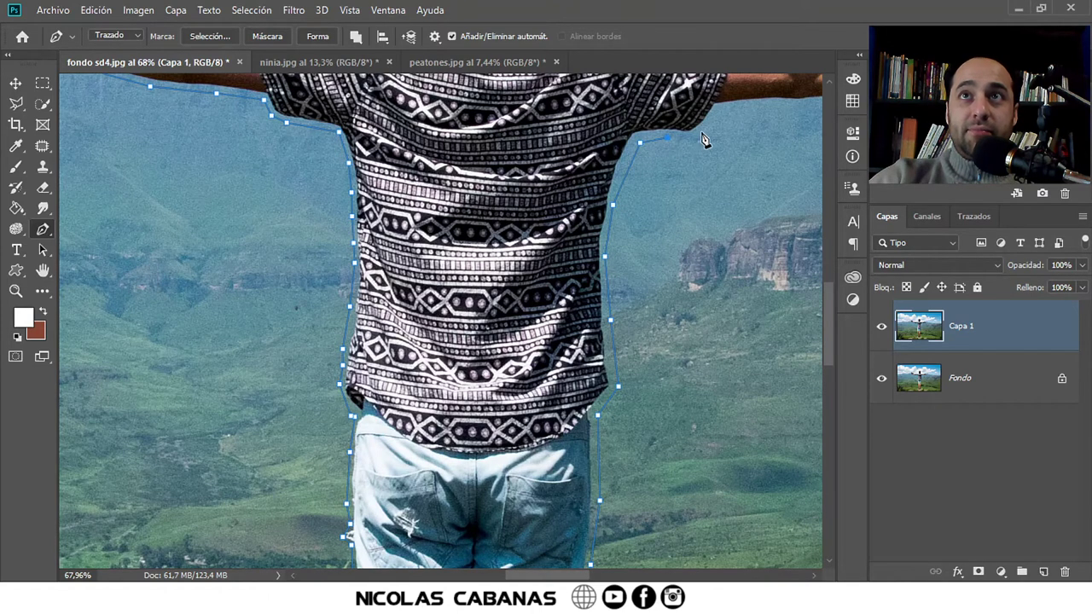
left_click_drag(757, 127, 420, 219)
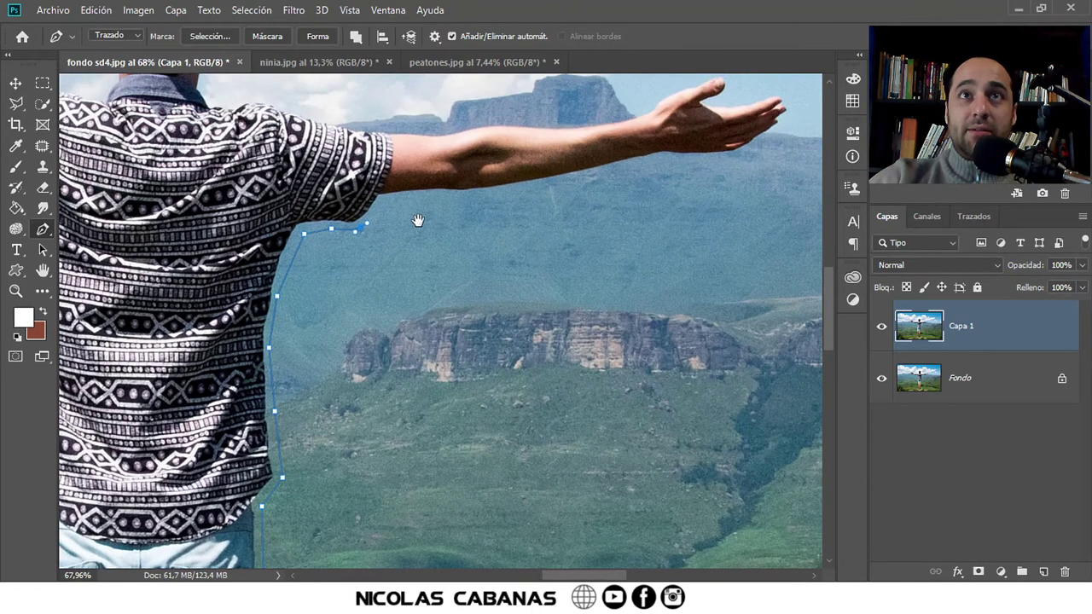
left_click(476, 195)
left_click(558, 179)
left_click(660, 162)
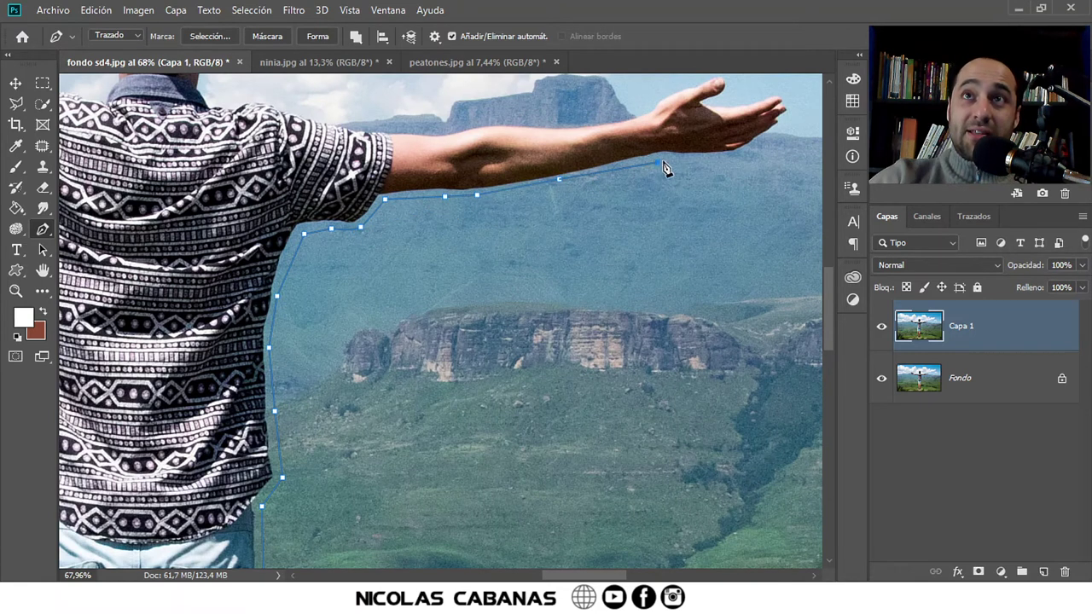
left_click(715, 161)
Step: Curve the path around the fingertips and back along the top of the hand and arm
left_click_drag(769, 140, 689, 244)
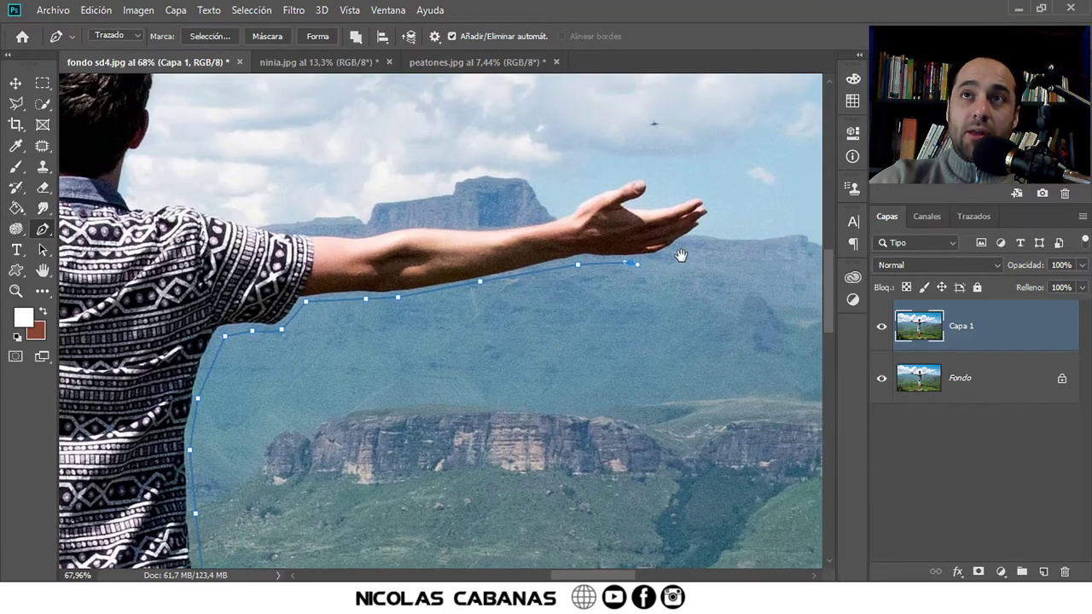
left_click(696, 235)
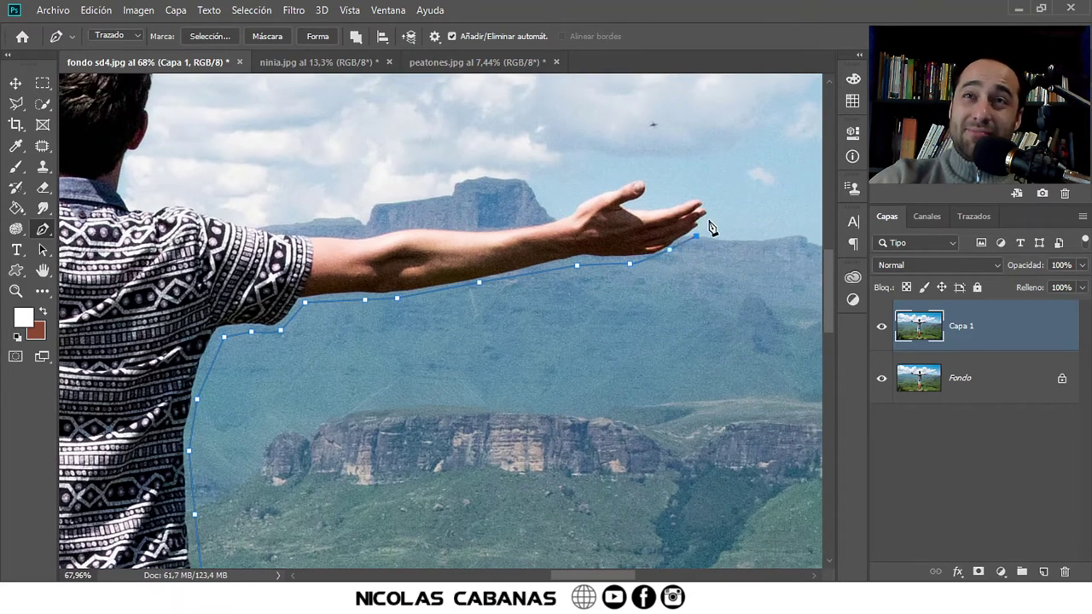
left_click_drag(698, 193, 650, 208)
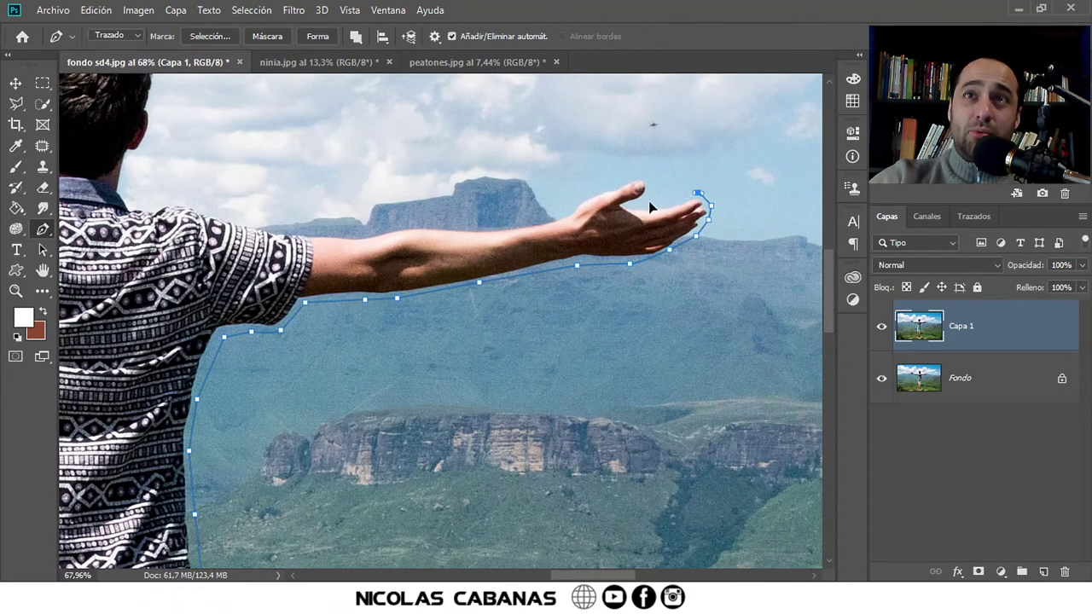
left_click(649, 201)
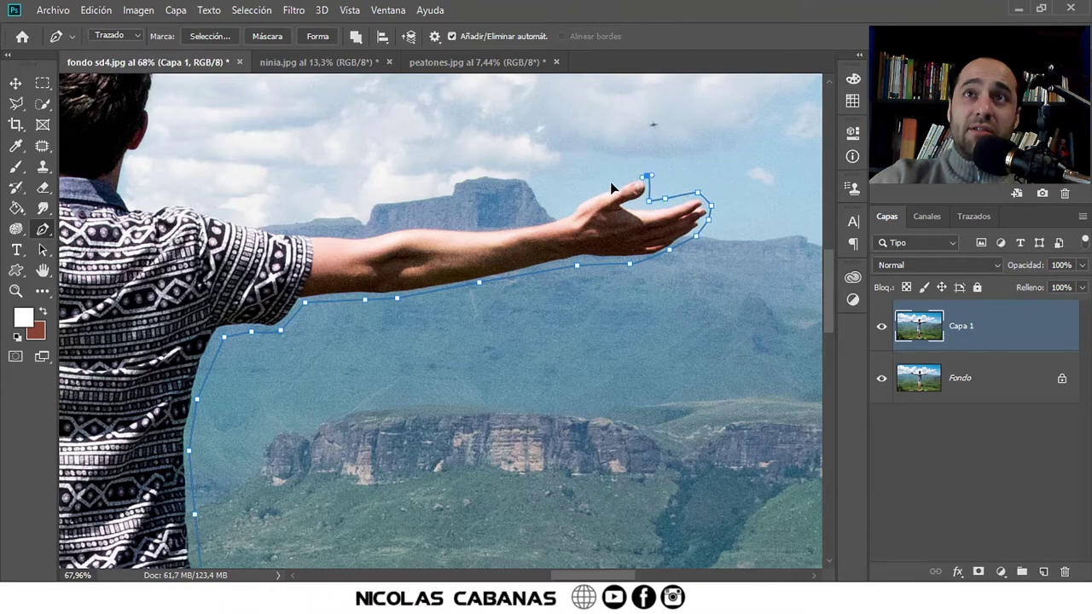
left_click(600, 189)
left_click(568, 204)
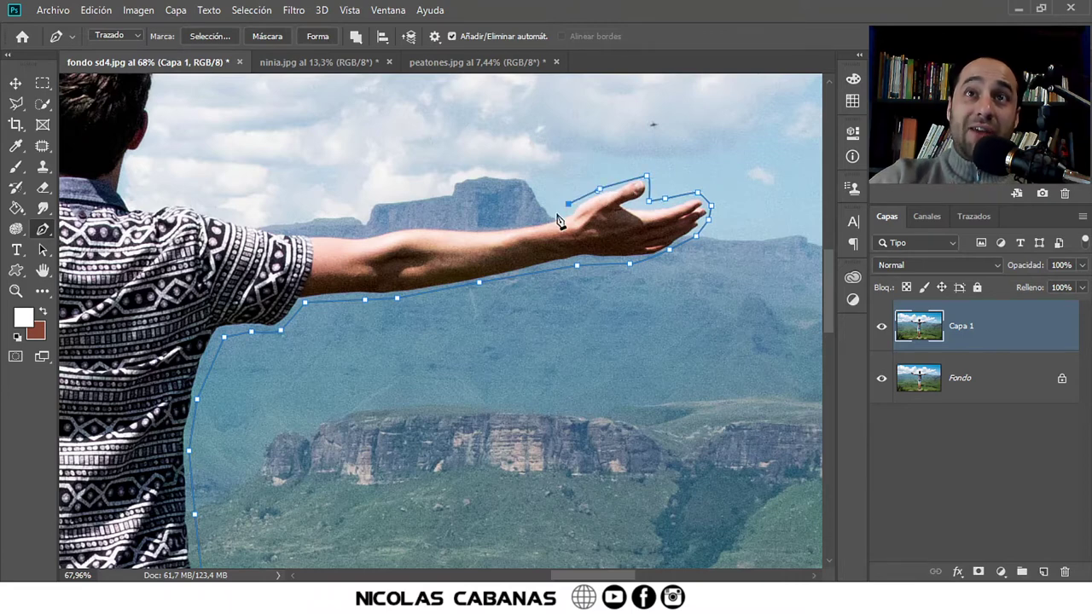
mouse_move(435, 234)
left_mouse_down()
mouse_move(638, 264)
mouse_move(501, 260)
left_mouse_up()
Step: Trace the path from the arm over the top of the man's head and down his neck
left_click_drag(395, 232, 348, 234)
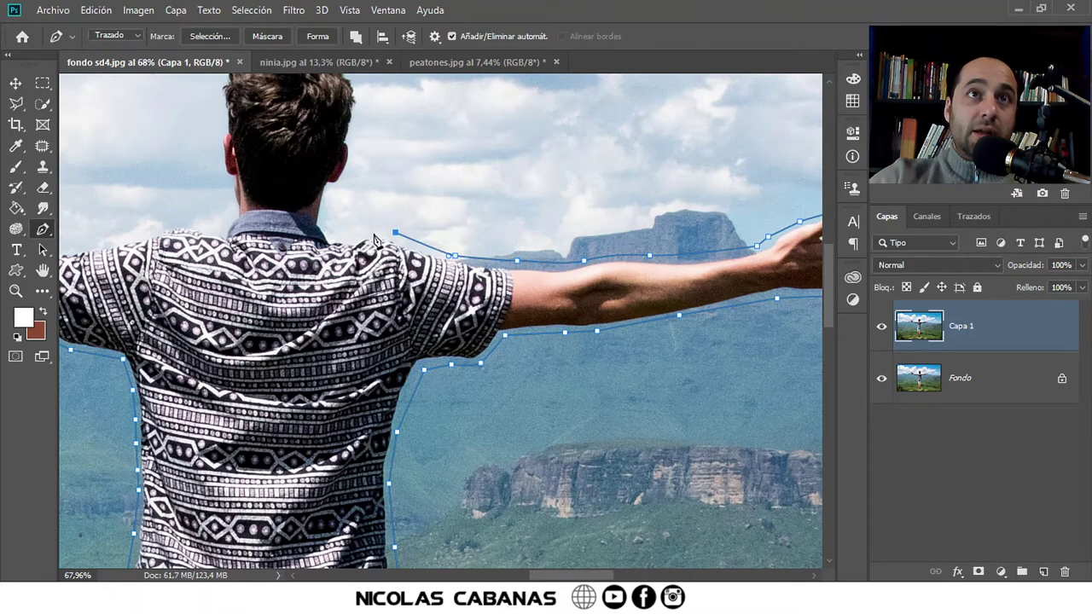
left_click_drag(341, 197, 462, 325)
left_click_drag(484, 275, 484, 196)
left_click_drag(452, 161, 360, 157)
left_click(331, 209)
left_click_drag(334, 255, 337, 264)
left_click_drag(473, 338, 750, 362)
left_click(625, 350)
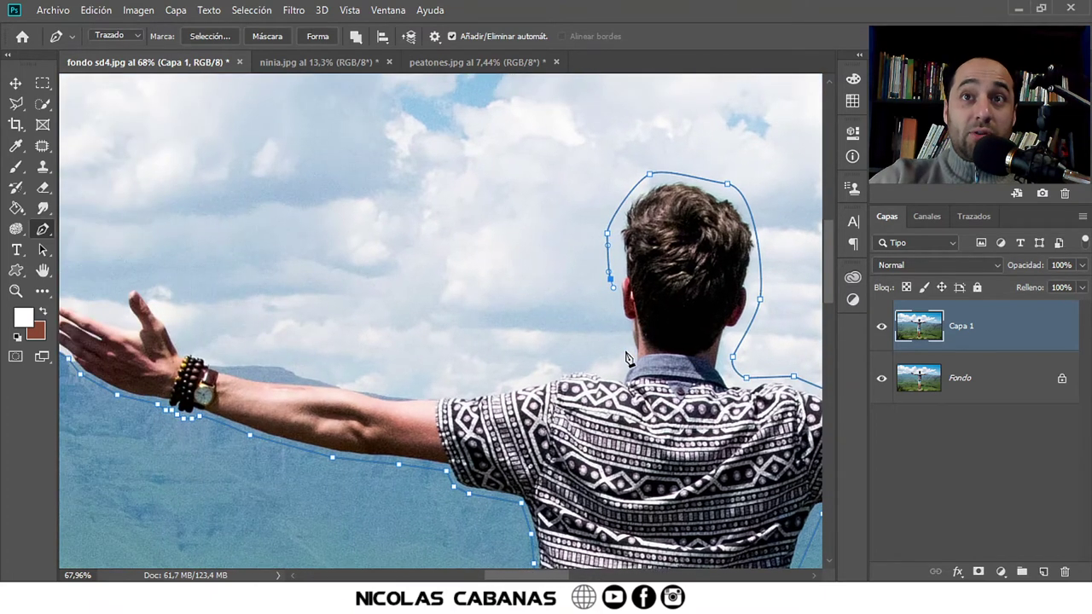
left_click(616, 372)
Step: Continue the path across the left shoulder and along the top of the left arm to the wrist
left_click_drag(533, 378, 496, 391)
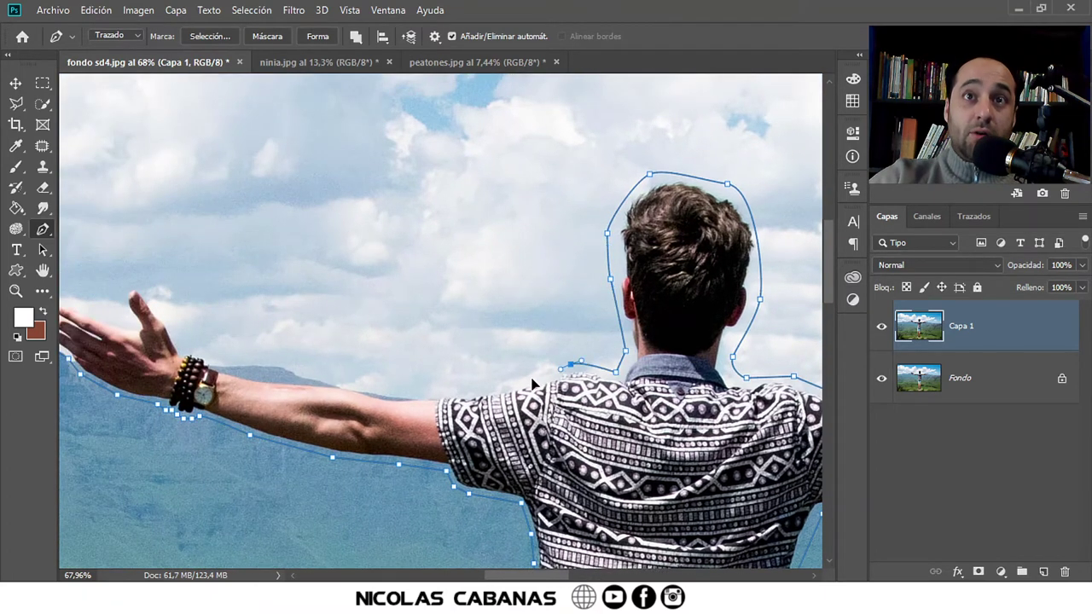
left_click_drag(325, 368, 483, 381)
left_click(562, 401)
left_click(441, 386)
left_click(372, 370)
left_click(352, 351)
Step: Wrap the path around the hand and fingertips, then adjust the fingertip anchor to fit the finger
left_click(282, 301)
left_click(281, 311)
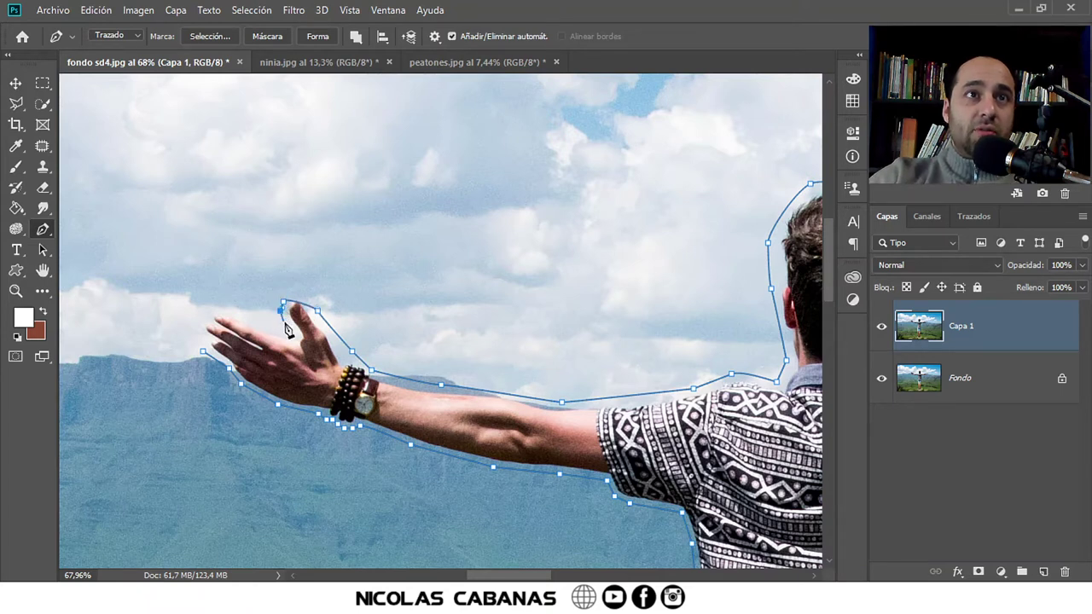
left_click(293, 336)
left_click_drag(214, 305, 201, 323)
left_click(202, 350)
left_click_drag(203, 360, 223, 371)
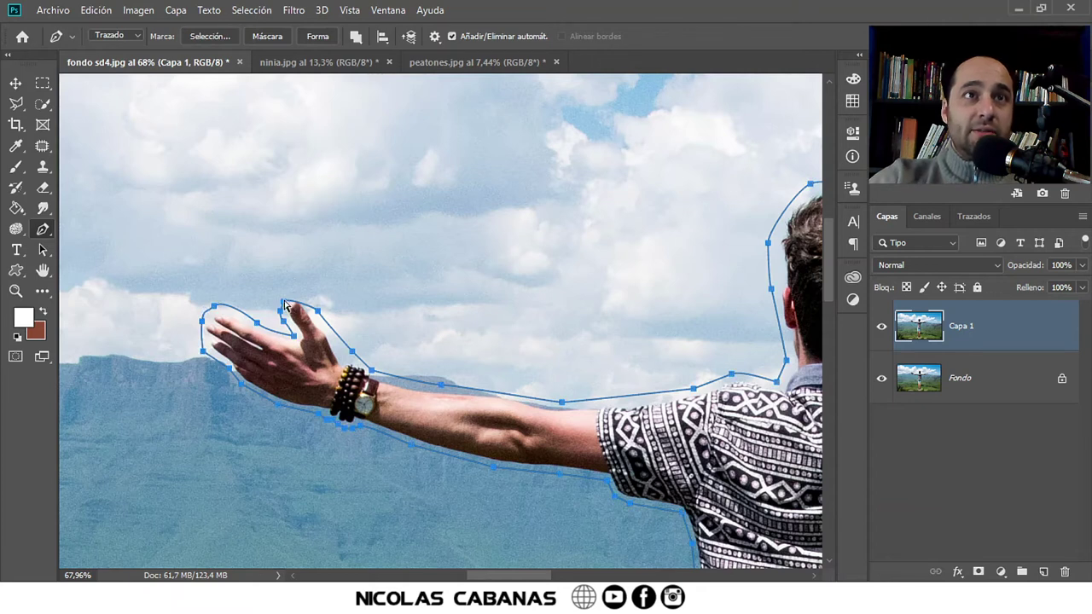
left_click_drag(284, 305, 309, 290)
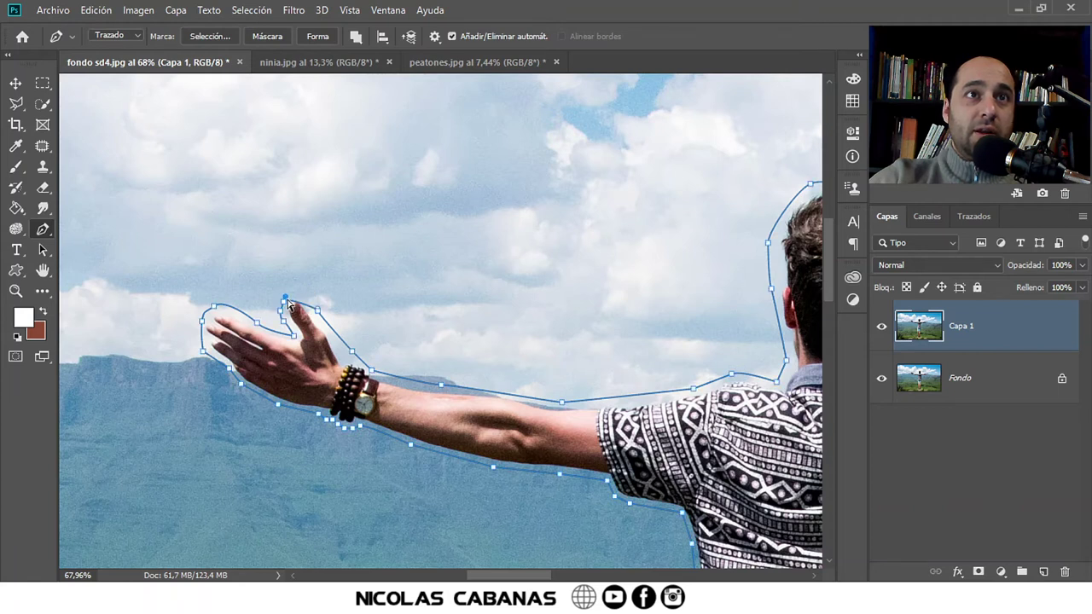
left_click_drag(286, 302, 291, 300)
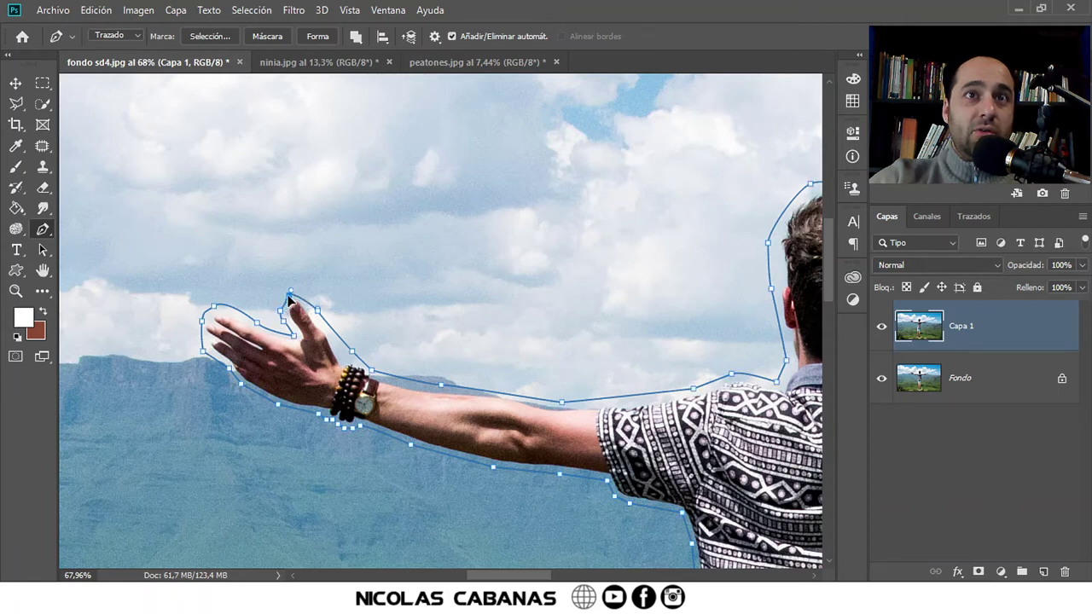
scroll(500, 334, "down", 3)
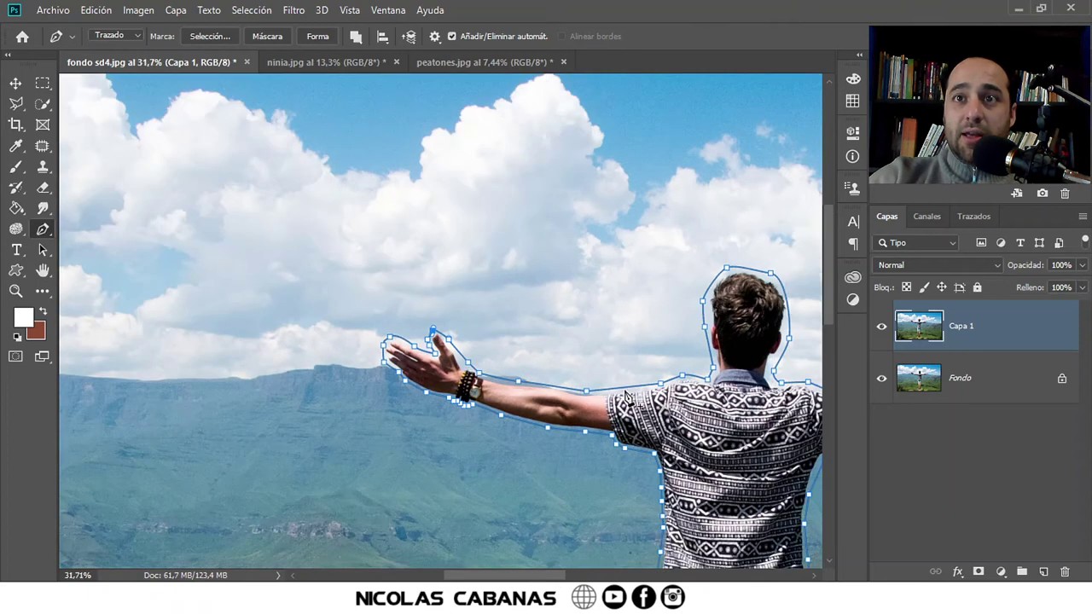
Step: Make a selection from the man's outline path with a 3 px Radio de desvanecimiento
scroll(599, 394, "down", 1)
left_click_drag(599, 394, 392, 254)
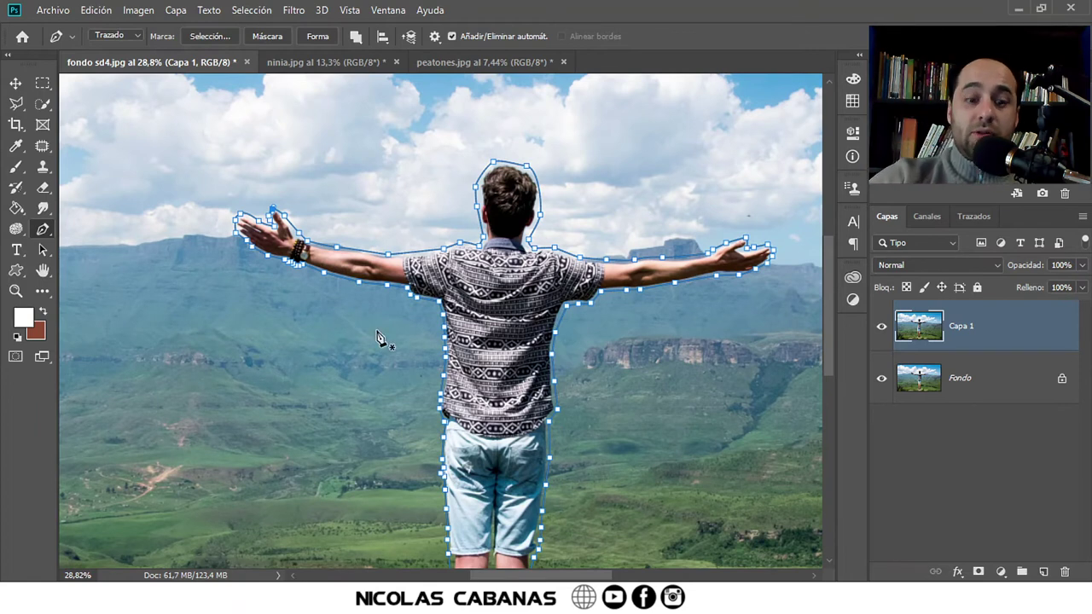
scroll(430, 309, "down", 2)
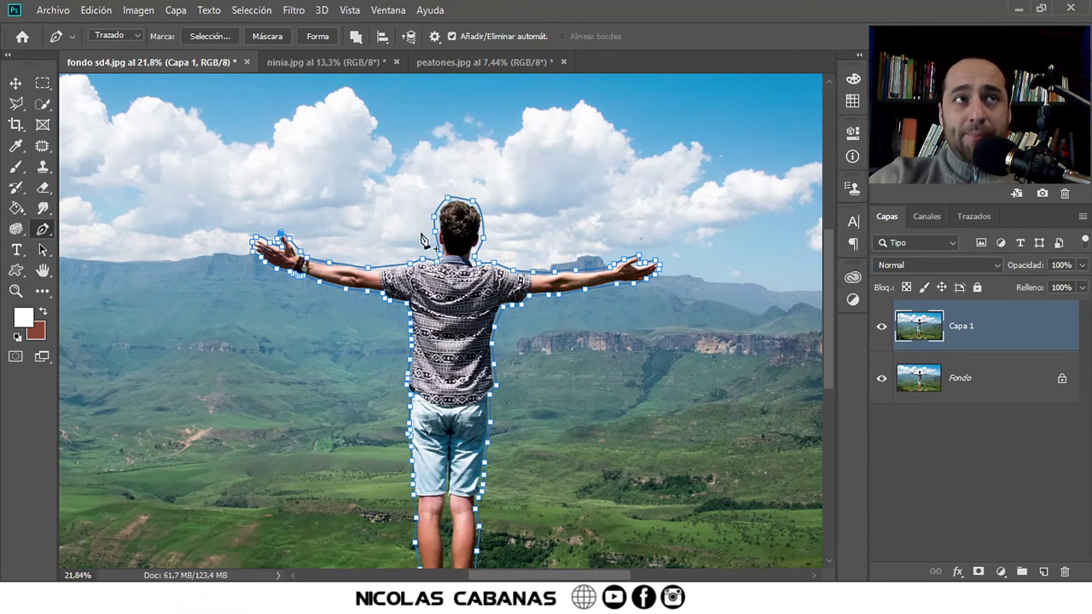
right_click(379, 254)
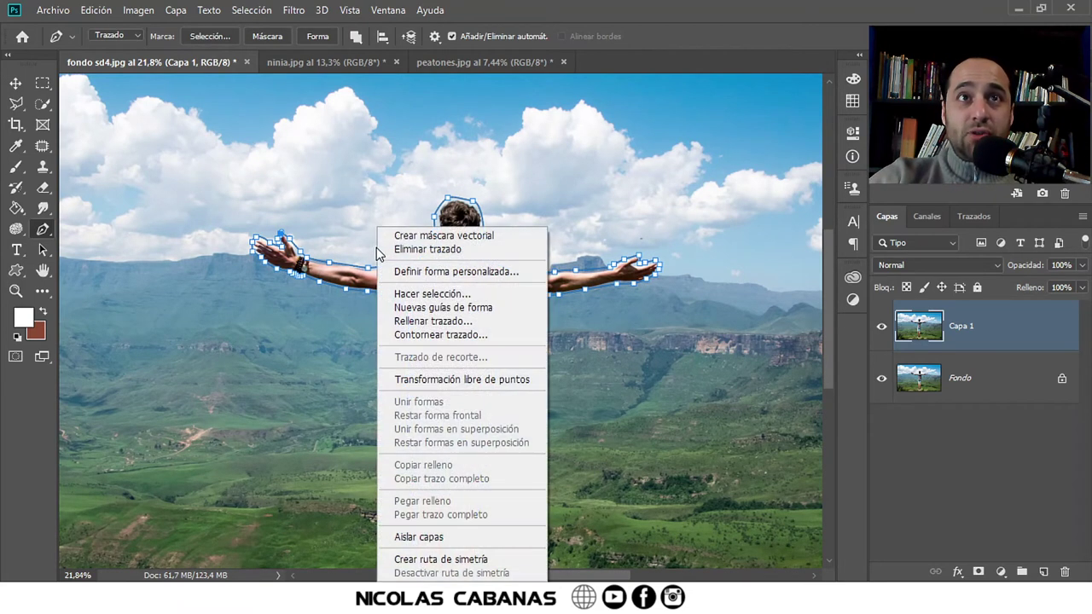
left_click(467, 294)
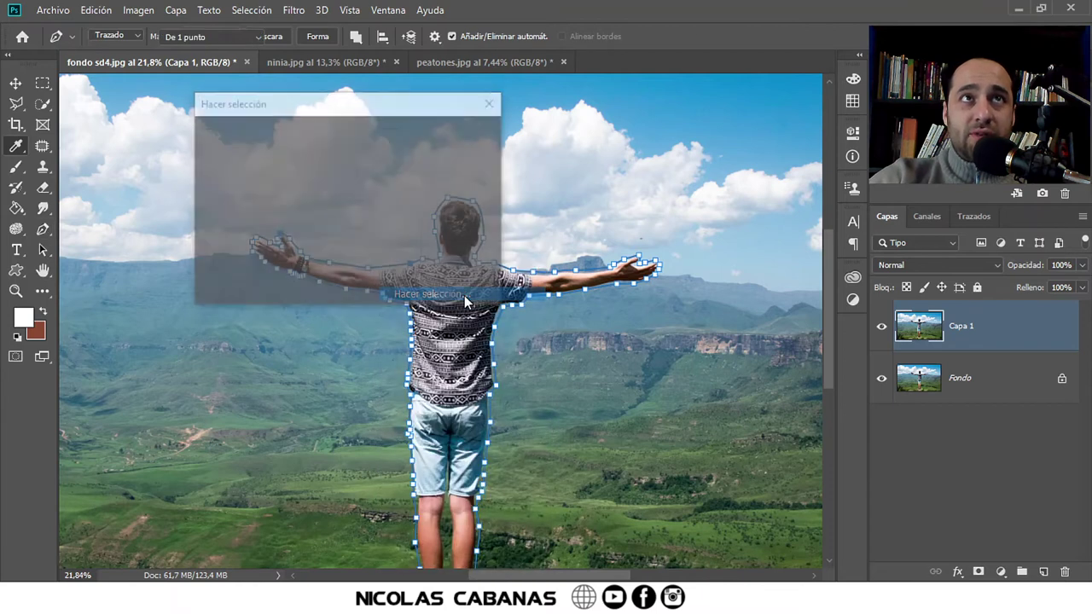
type("3")
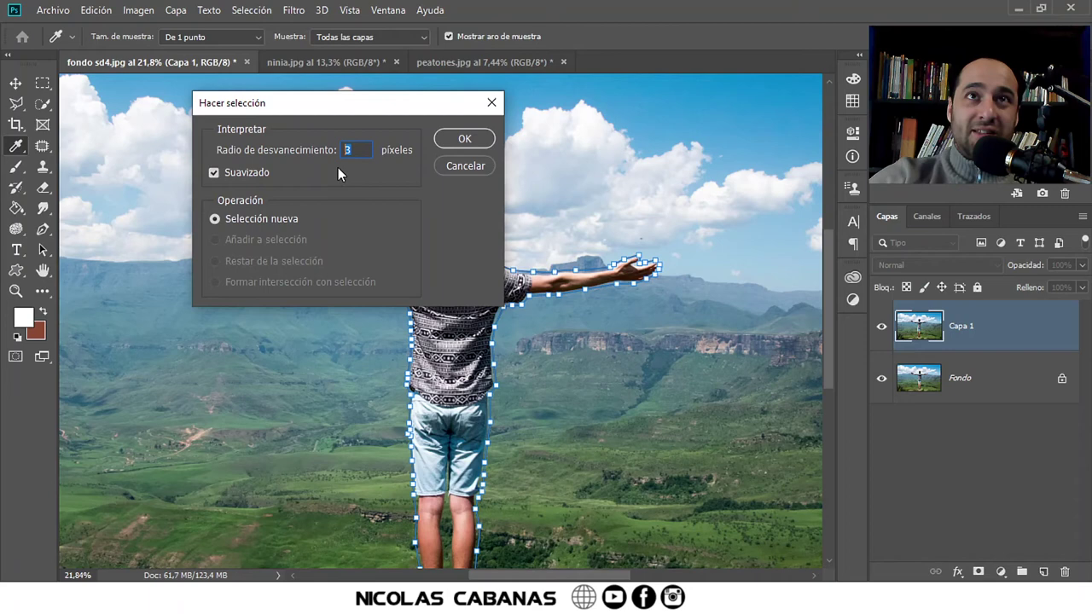
left_click(464, 144)
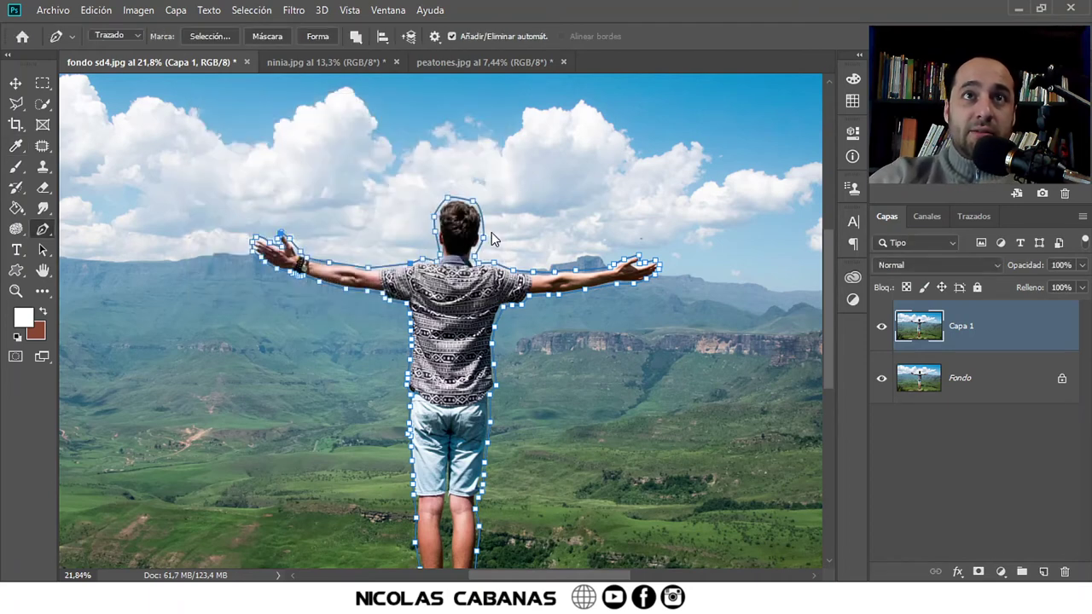
Step: Zoom in on the man's head and neck and view the selection edge in Quick Mask
key("z")
left_click_drag(482, 255, 558, 244)
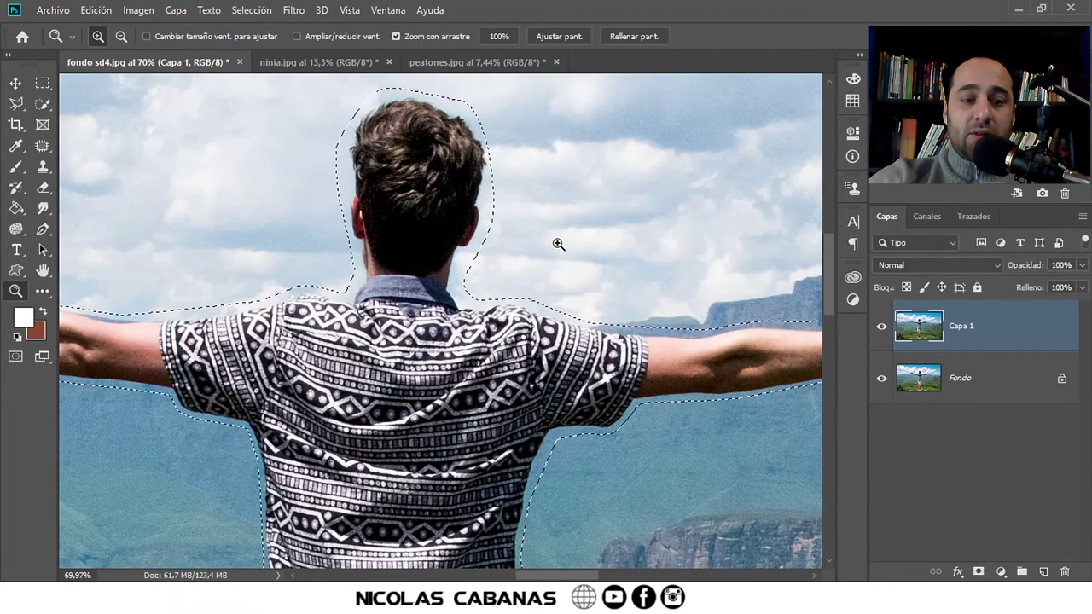
key("q")
left_click_drag(471, 247, 555, 264)
mouse_move(476, 278)
left_mouse_down()
mouse_move(478, 308)
mouse_move(360, 310)
mouse_move(429, 319)
left_mouse_up()
Step: Leave Quick Mask, zoom back out, and pick the Patch Tool from the healing tools
key("q")
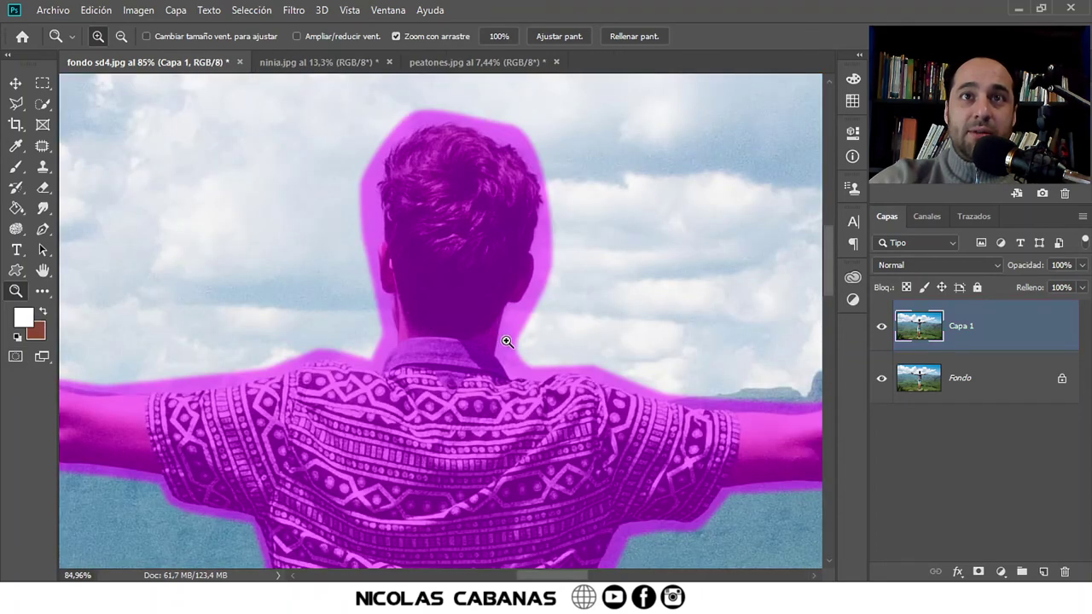
mouse_move(507, 342)
left_mouse_down()
mouse_move(459, 275)
mouse_move(480, 358)
left_mouse_up()
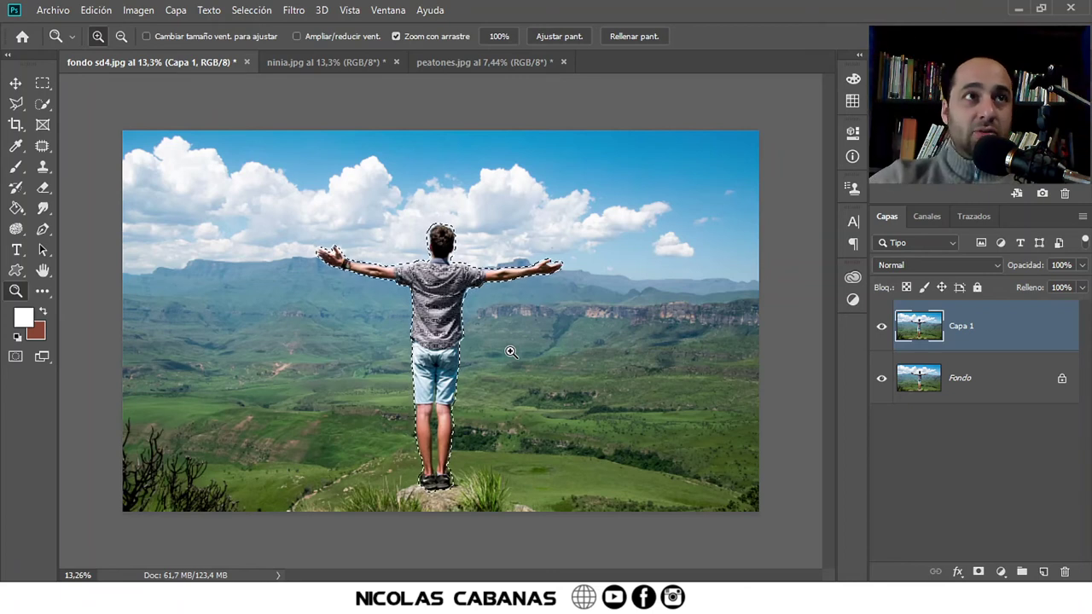
right_click(47, 151)
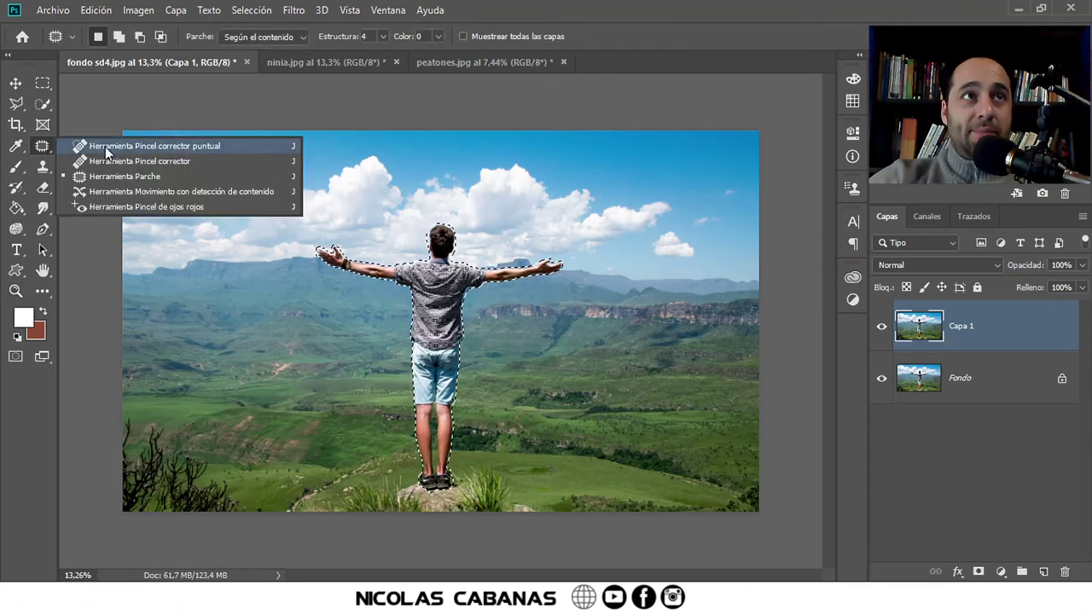
left_click(128, 180)
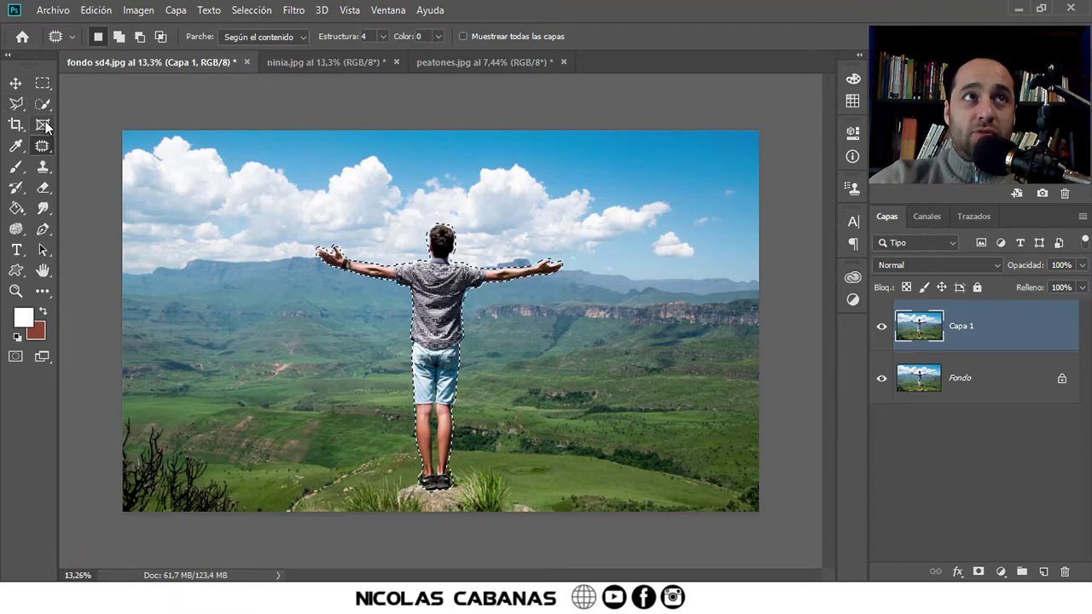
right_click(44, 147)
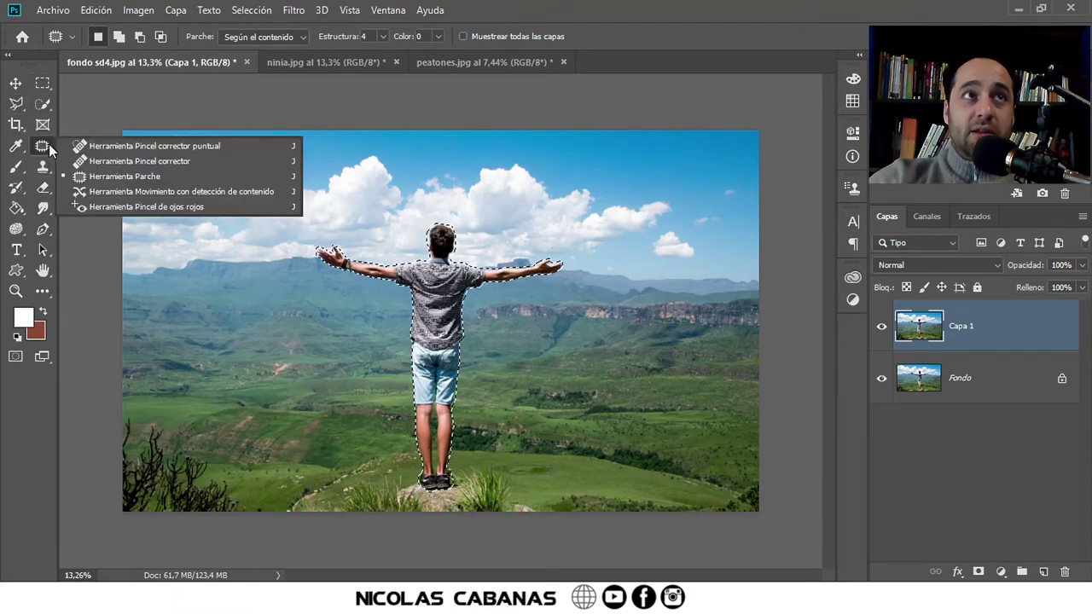
left_click(276, 177)
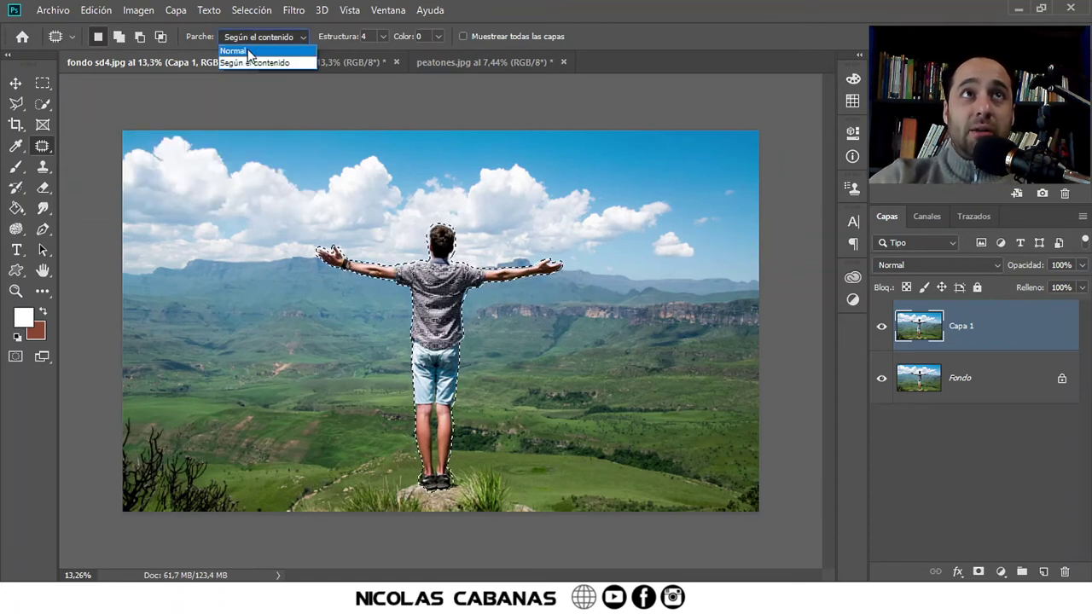
left_click(248, 51)
left_click(265, 37)
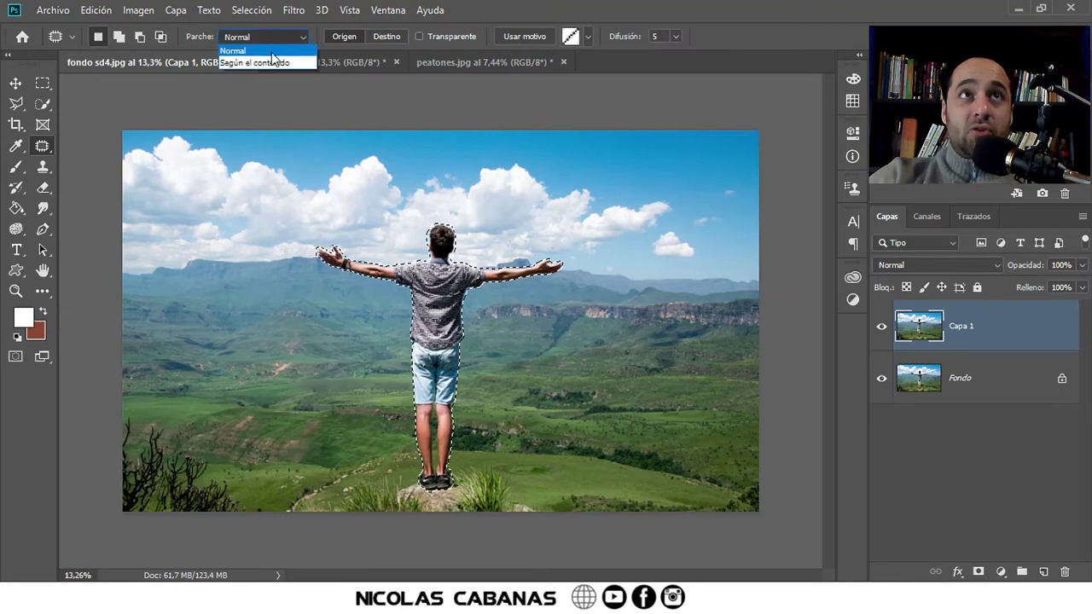
left_click(278, 63)
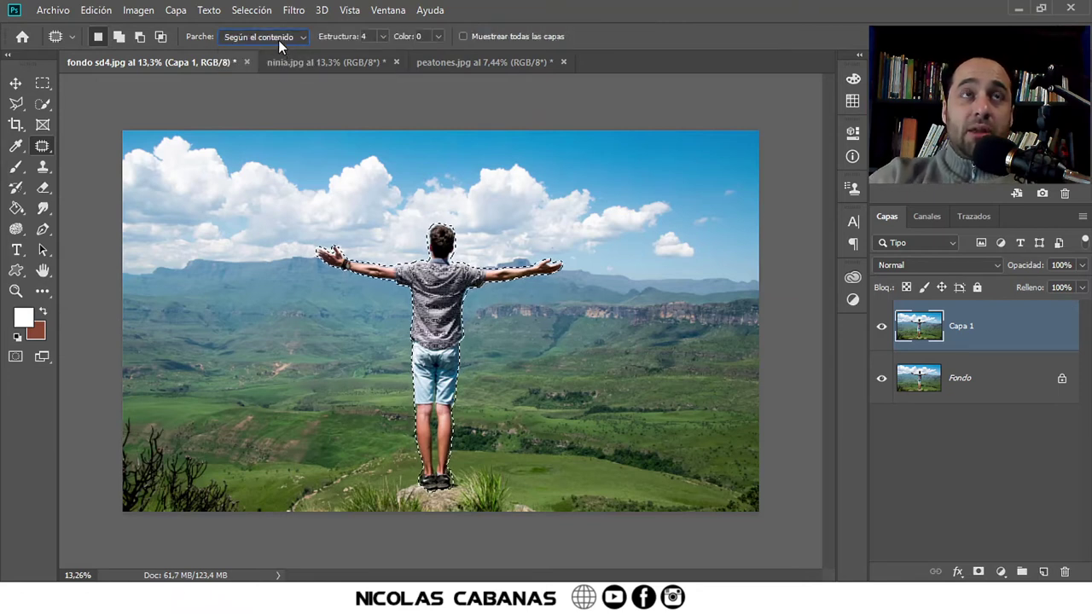
left_click(278, 40)
Step: Set the Patch tool to Según el contenido mode, keeping Estructura at 4 and Color at 0
left_click(273, 50)
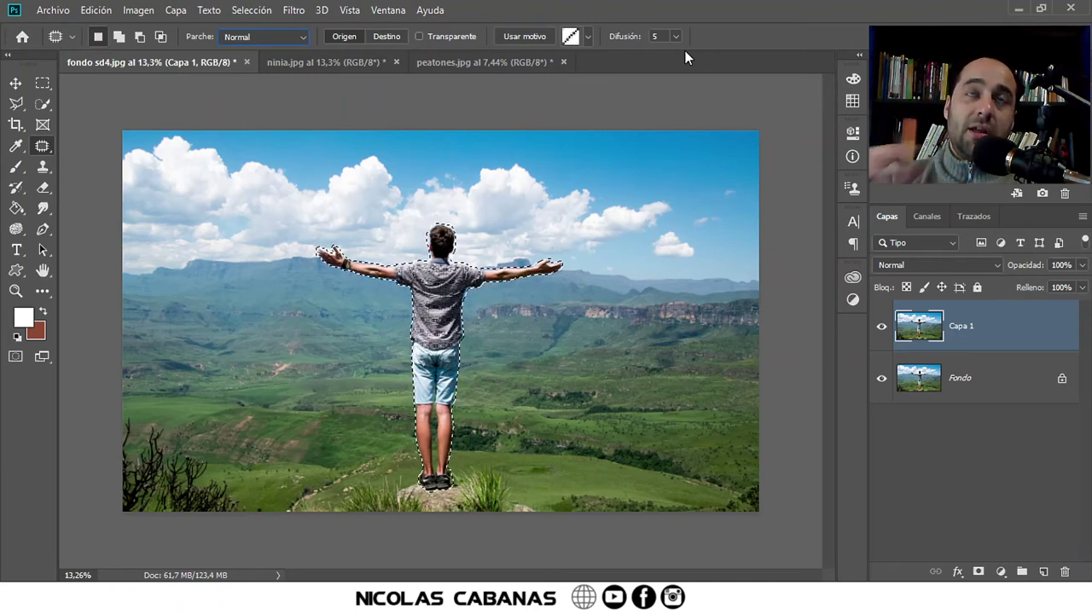
left_click(245, 37)
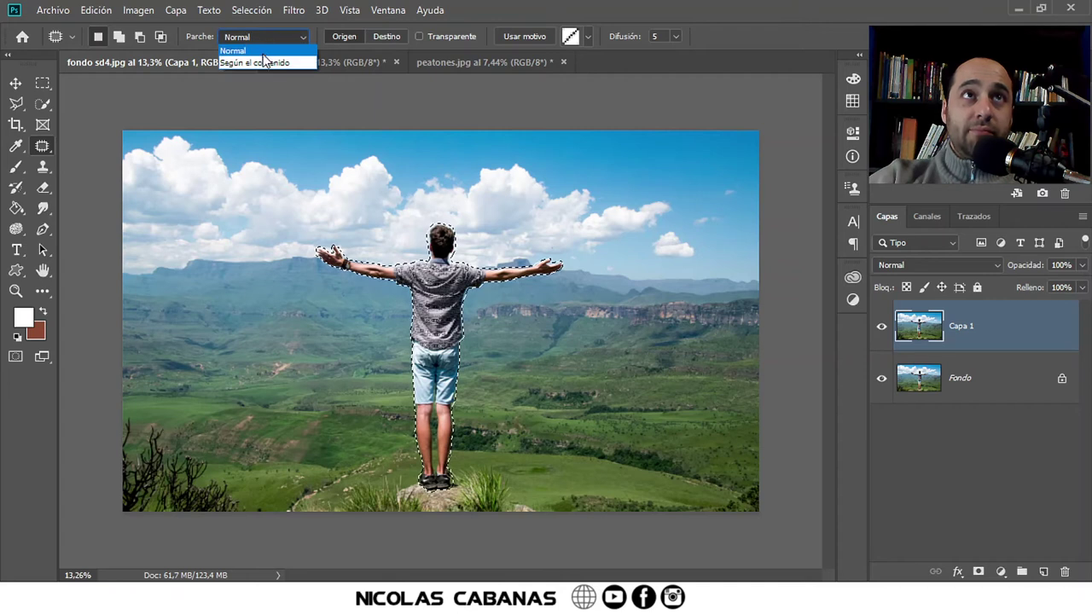
left_click(259, 63)
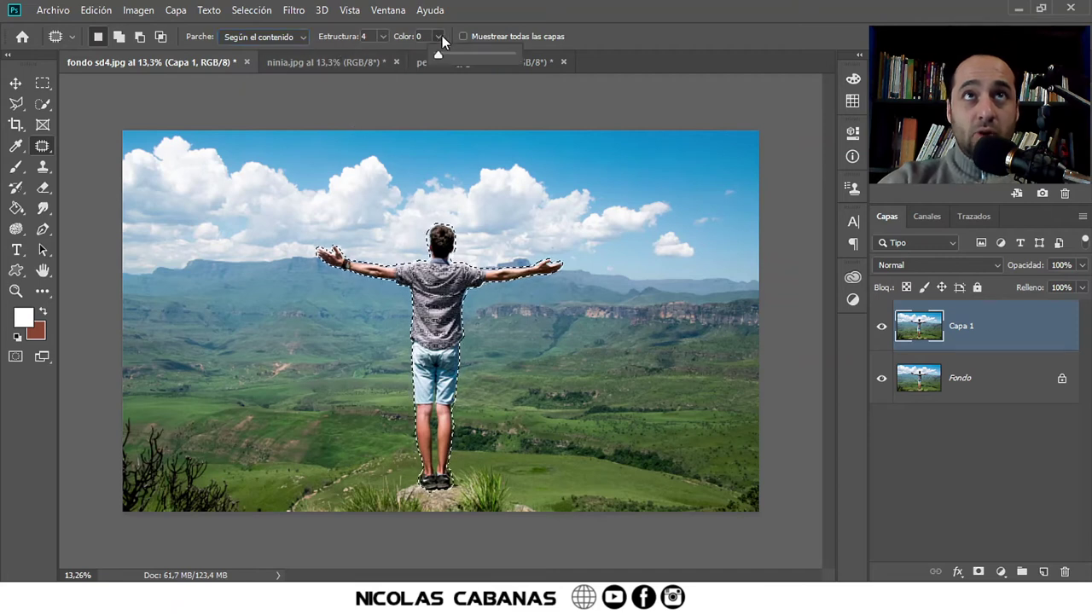
left_click(383, 36)
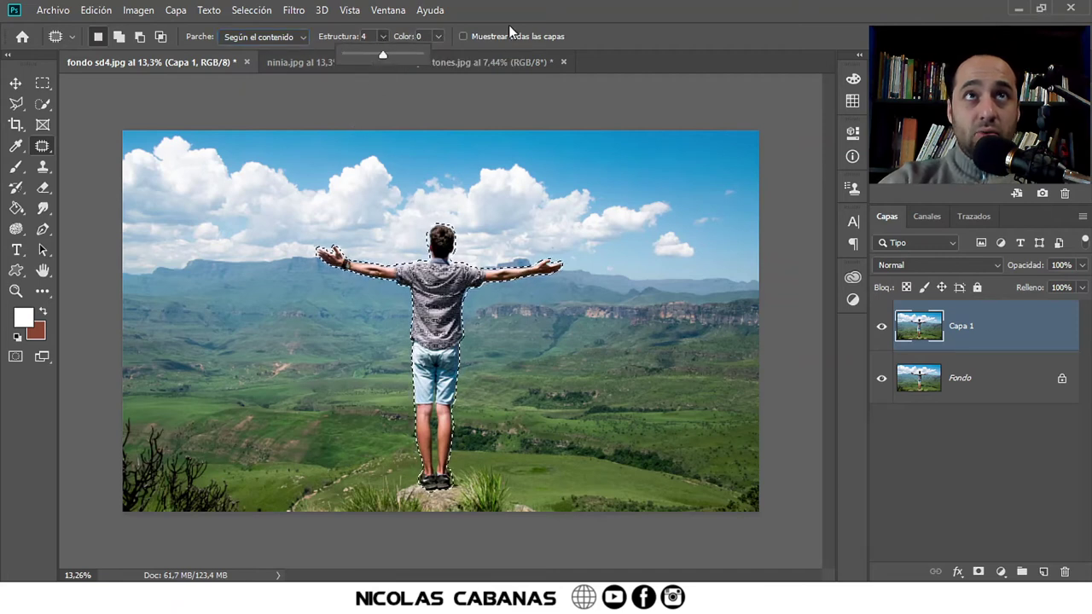
left_click(605, 24)
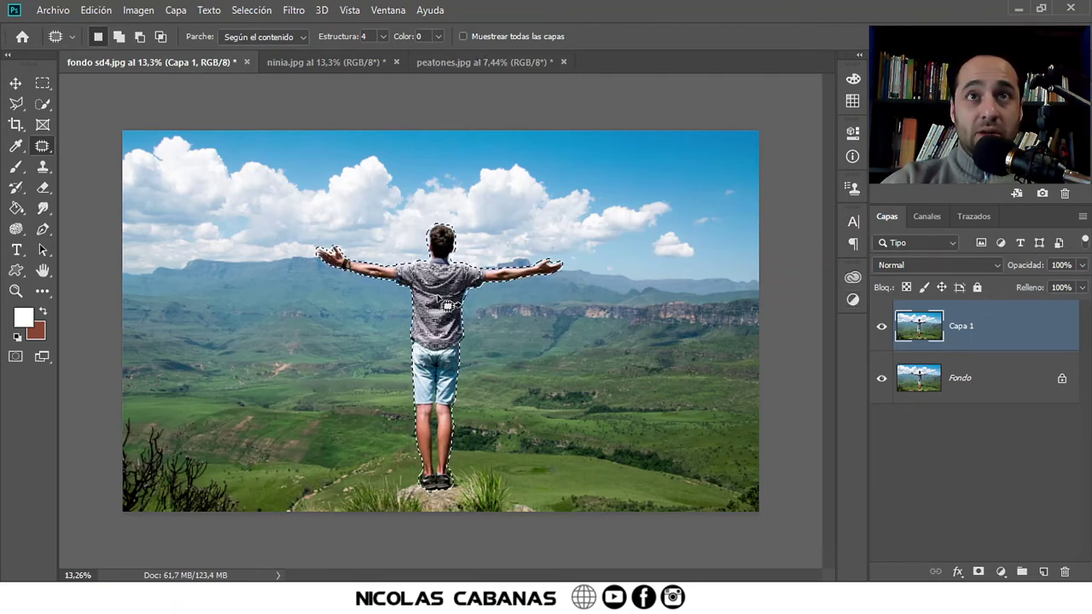
Step: Drag the person-shaped selection rightward onto clean landscape to patch the man out
left_click_drag(553, 279, 628, 286)
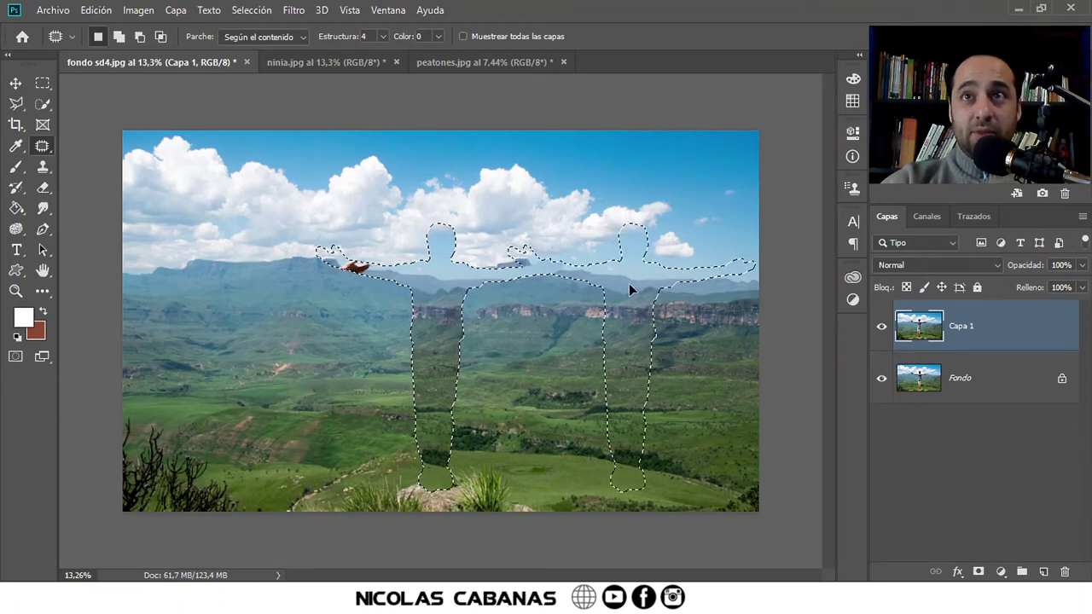
left_click_drag(629, 283, 629, 283)
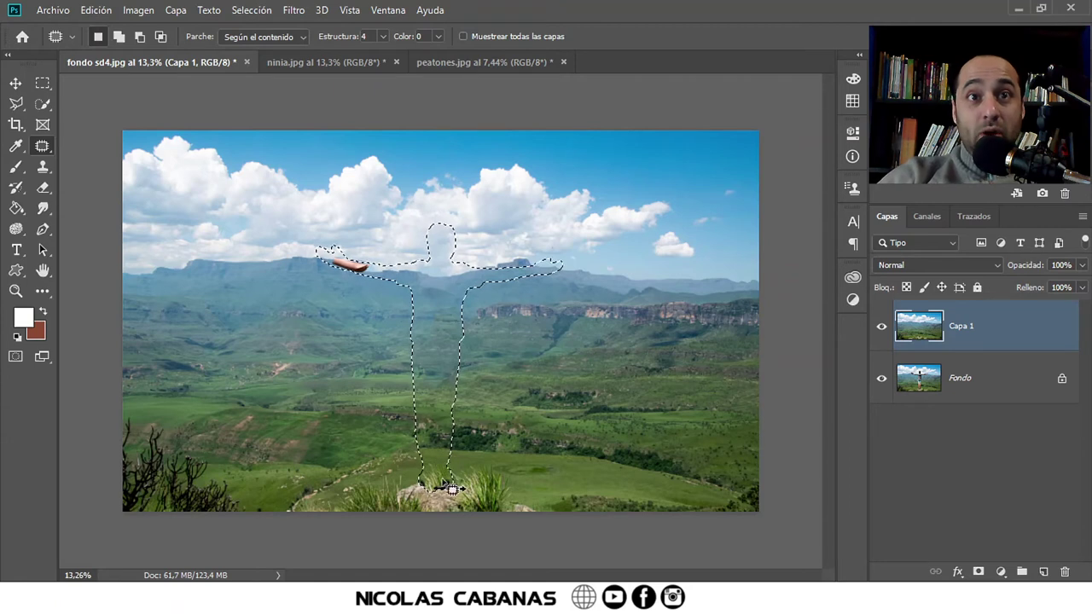
Step: Zoom and pan around the patched area to inspect the new landscape fill
scroll(444, 486, "up", 3, "alt")
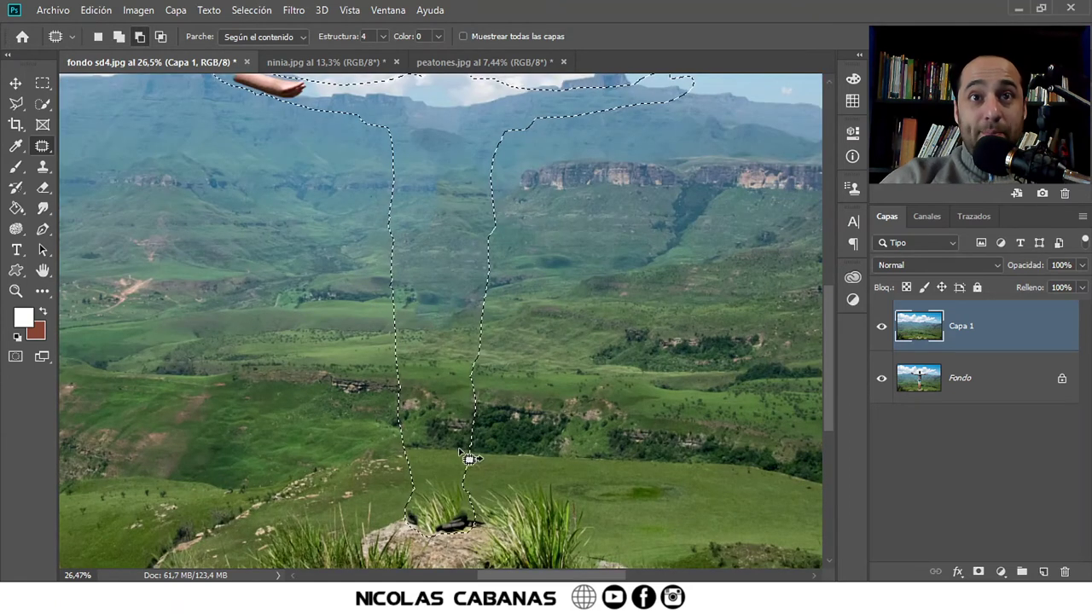
left_click_drag(467, 496, 438, 436)
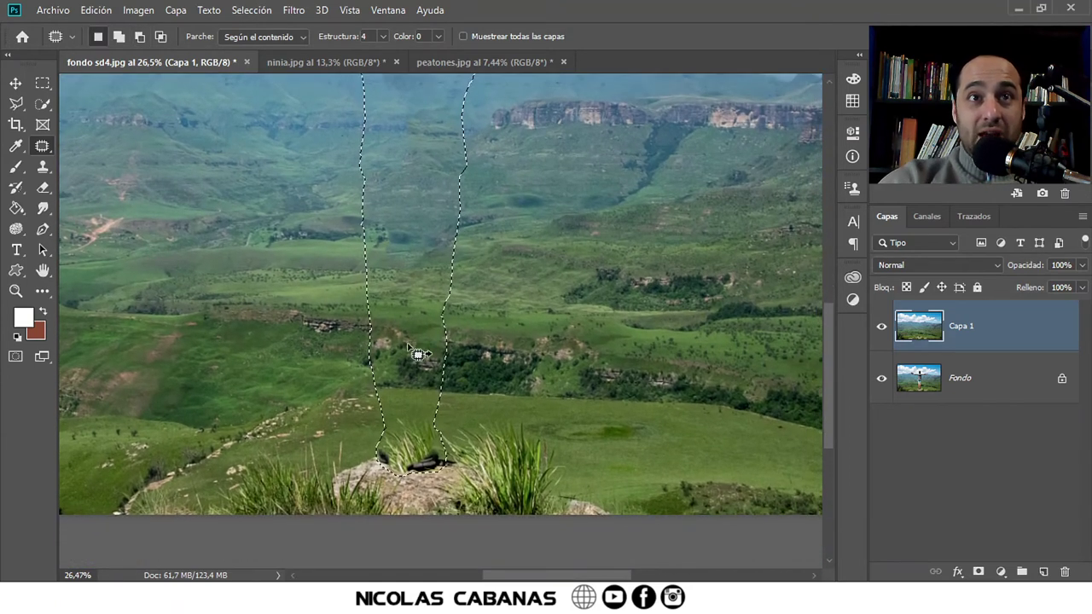
scroll(422, 483, "down", 1)
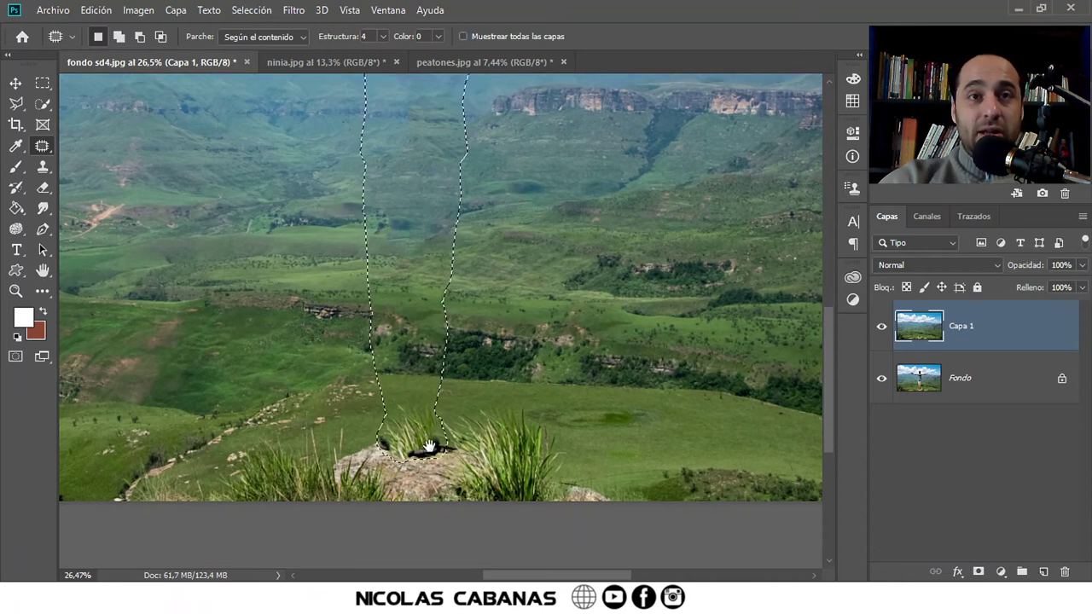
scroll(421, 491, "up", 2, "alt")
scroll(423, 460, "up", 1, "alt")
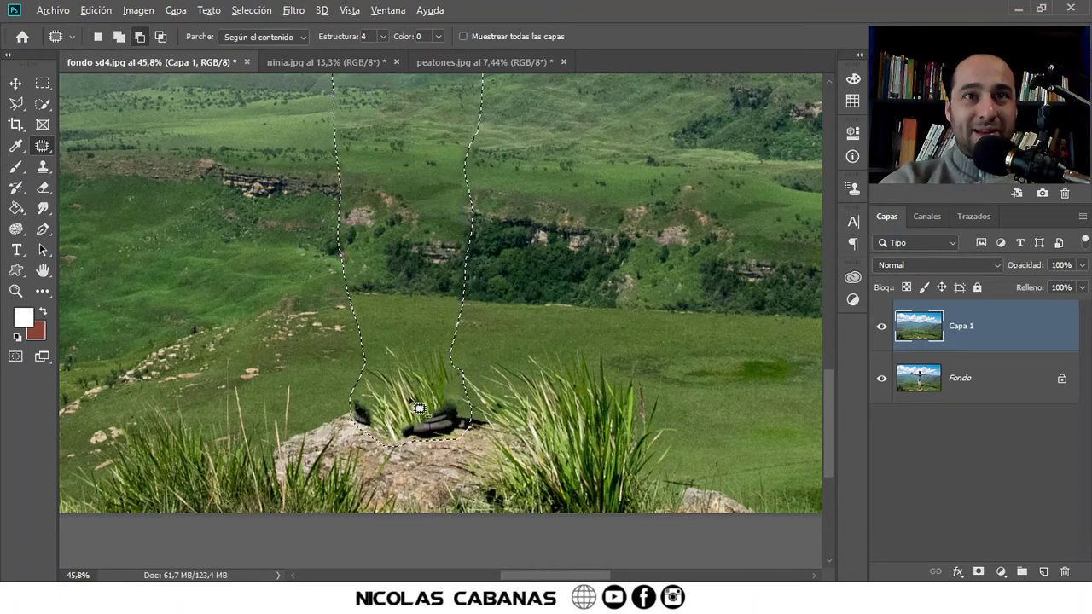
scroll(426, 401, "down", 3, "alt")
scroll(438, 237, "up", 5)
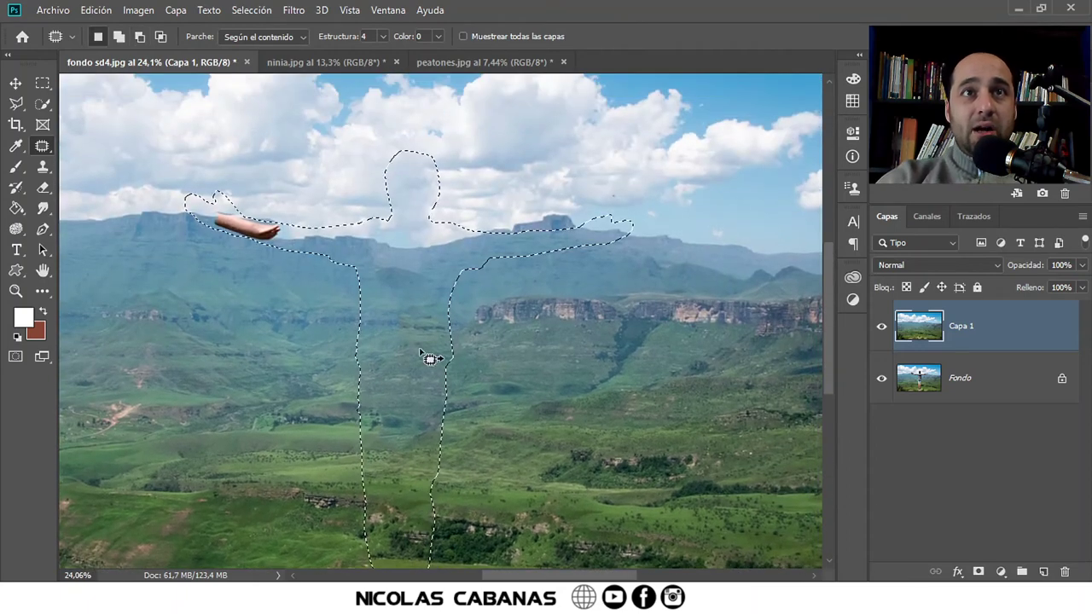
scroll(409, 362, "up", 2, "alt")
scroll(431, 391, "up", 1, "alt")
scroll(453, 419, "up", 1, "alt")
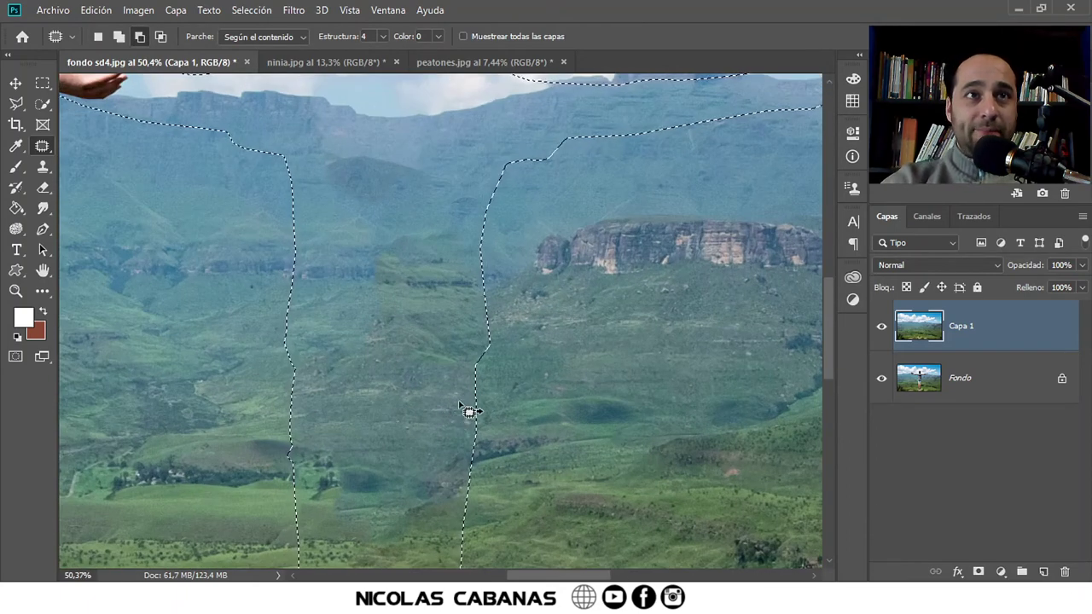
scroll(452, 376, "down", 1, "alt")
scroll(457, 368, "down", 2, "alt")
scroll(459, 366, "down", 1, "alt")
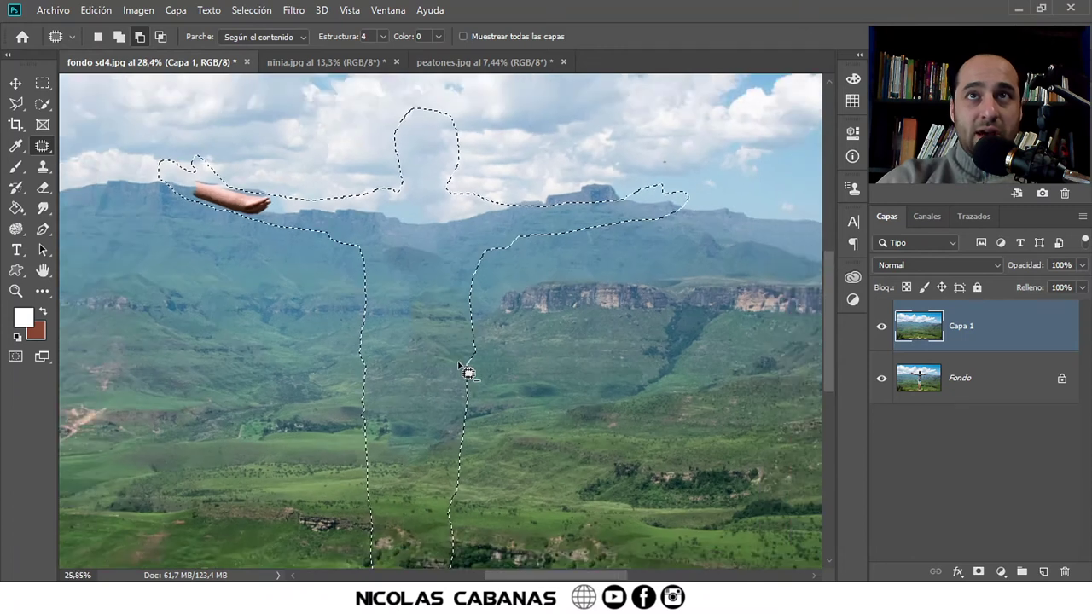
scroll(458, 361, "down", 1, "alt")
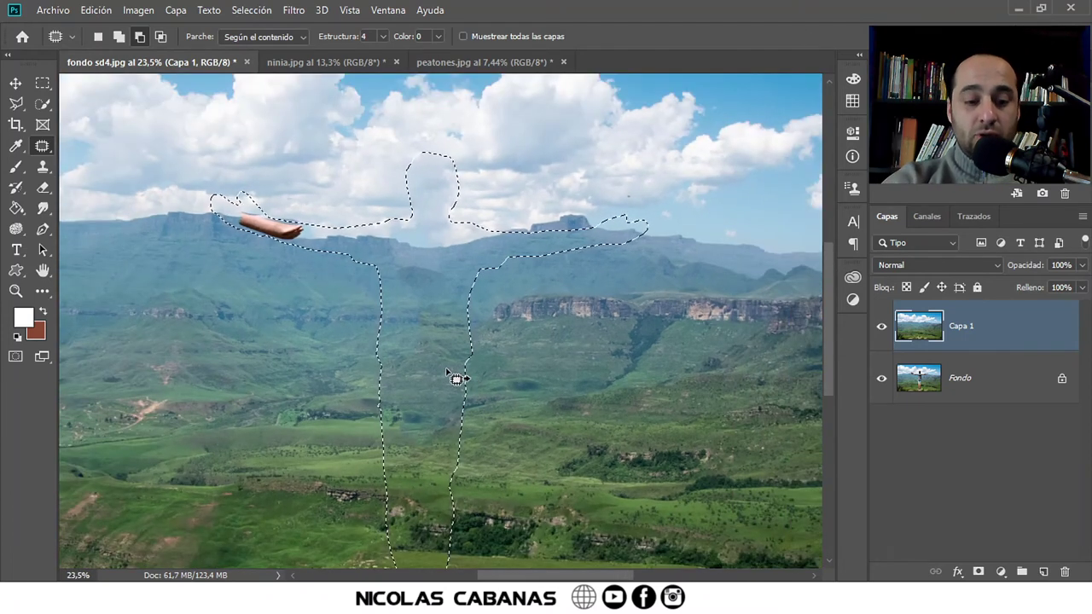
Step: Deselect to check the fill, reselect the person shape, and zoom in on the right-arm ridge
key("ctrl+d")
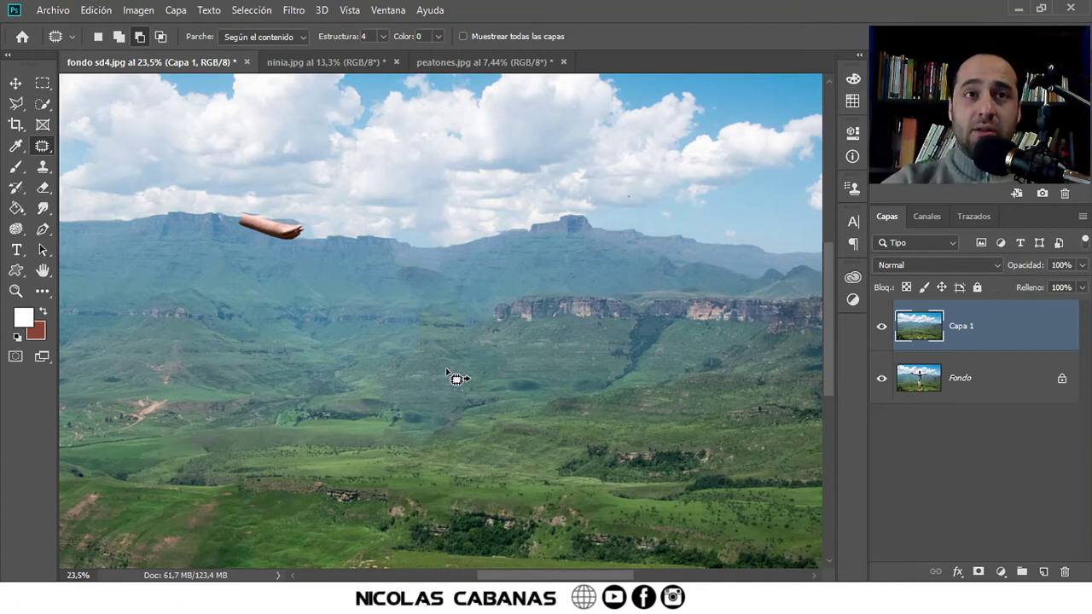
key("ctrl+shift+d")
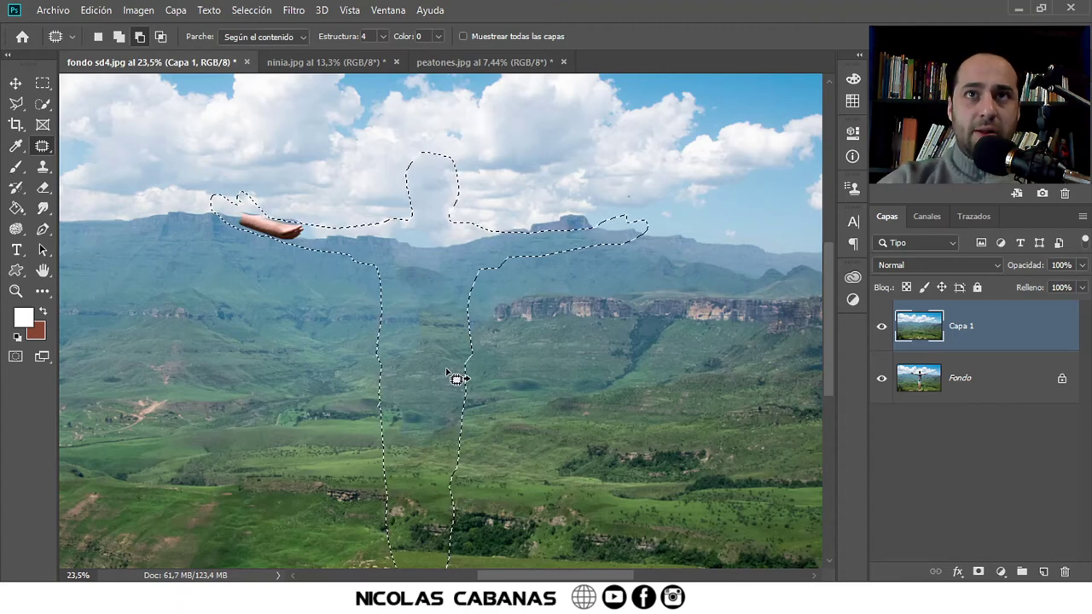
left_click_drag(574, 236, 453, 273)
key("z")
left_click_drag(519, 227, 604, 234)
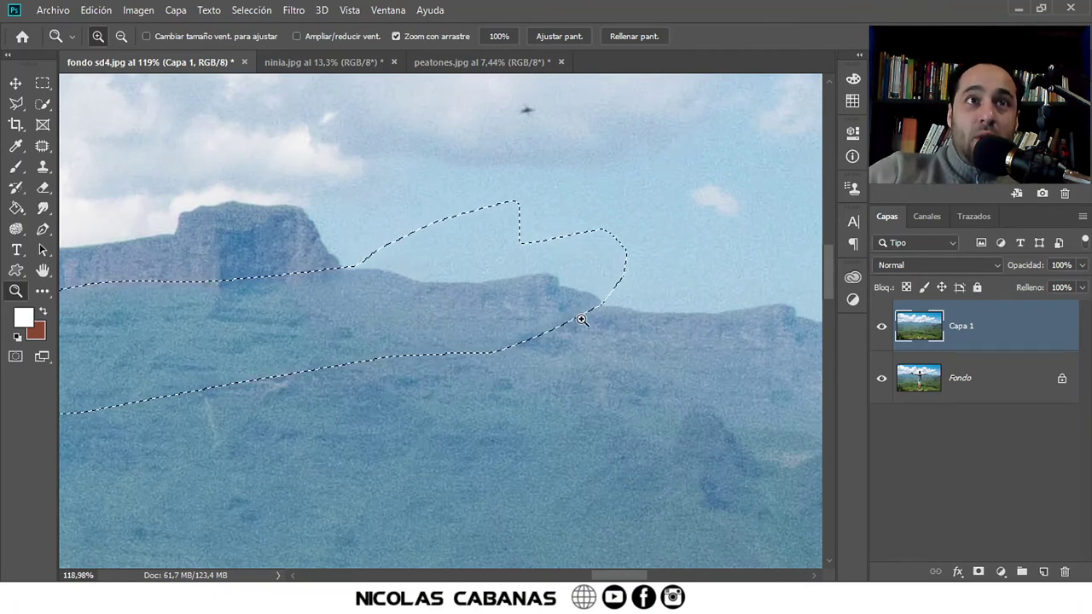
Step: Pan left to the leftover forearm above the left ridge, zoom out, then zoom in on it
scroll(433, 346, "left", 6)
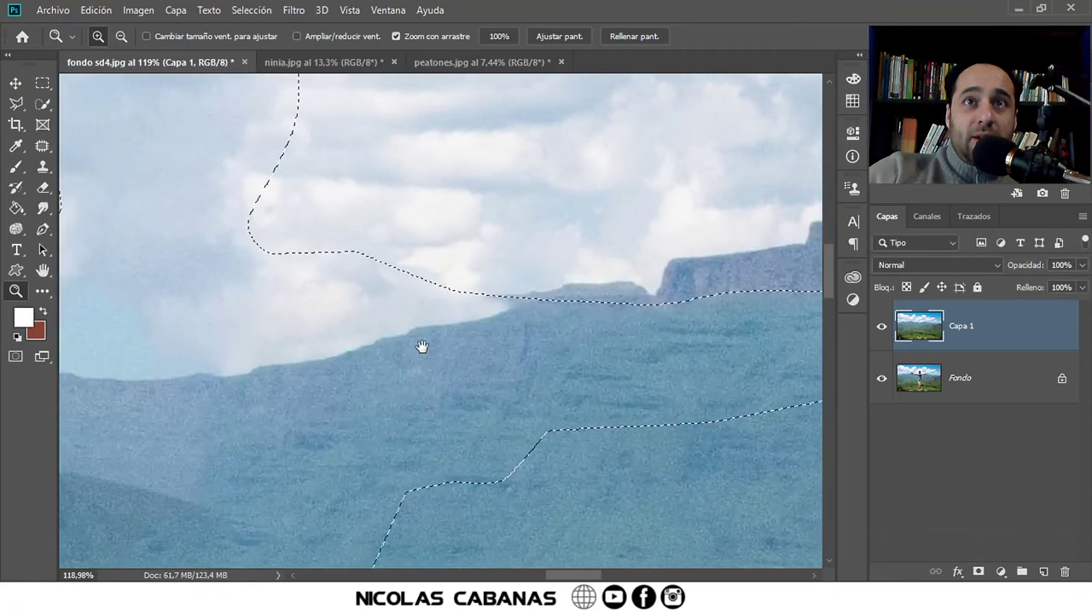
scroll(495, 328, "left", 1)
scroll(418, 370, "left", 3)
scroll(298, 377, "left", 2)
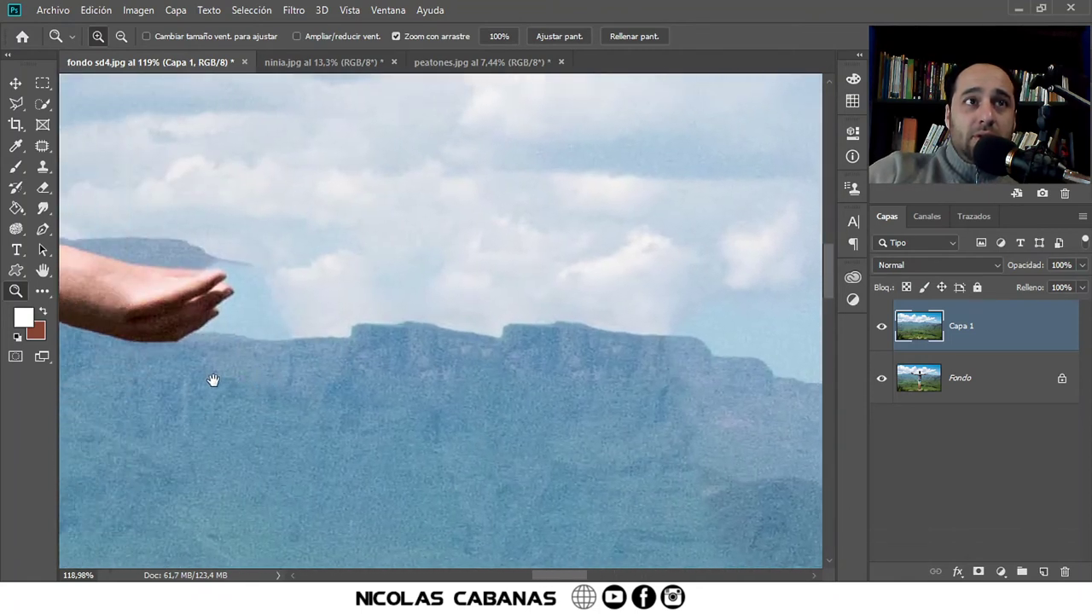
scroll(341, 384, "left", 1)
scroll(529, 393, "left", 4)
scroll(435, 422, "up", 1)
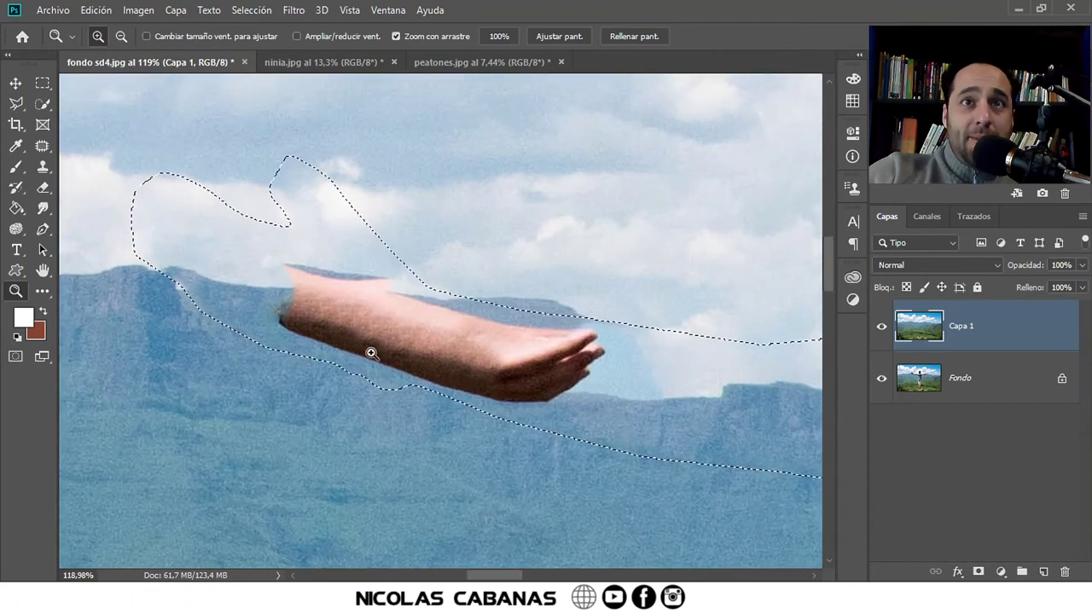
mouse_move(562, 323)
left_mouse_down()
mouse_move(532, 336)
mouse_move(400, 334)
left_mouse_up()
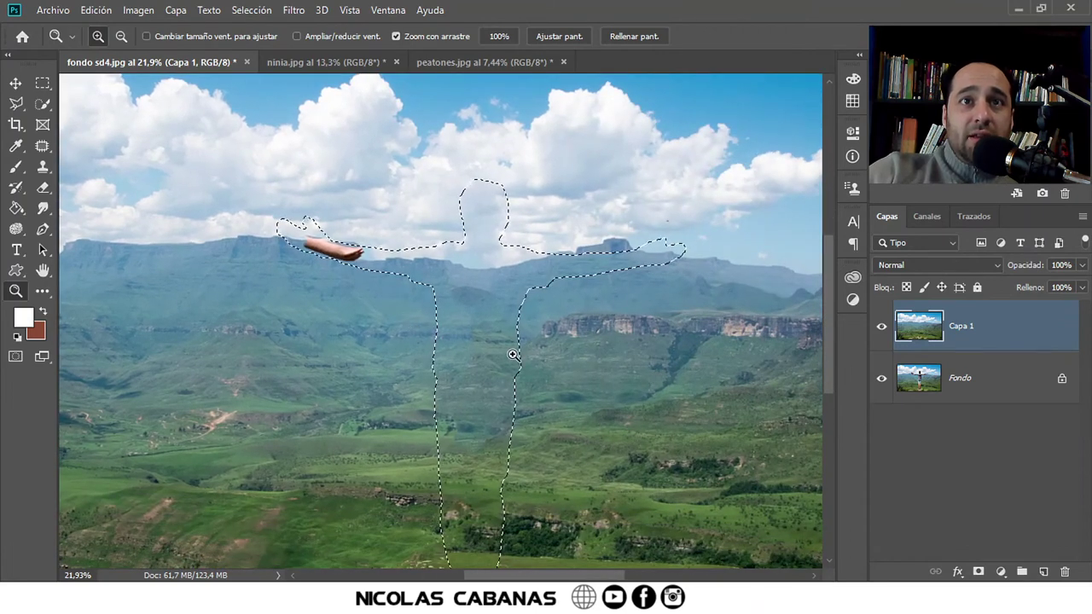
scroll(507, 345, "down", 2)
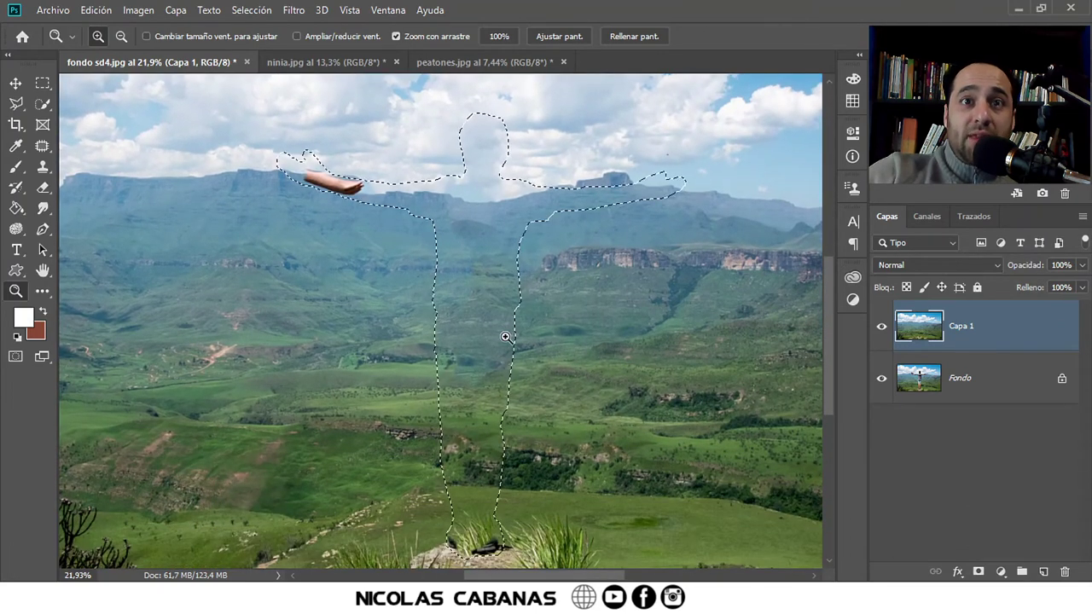
scroll(378, 205, "up", 3)
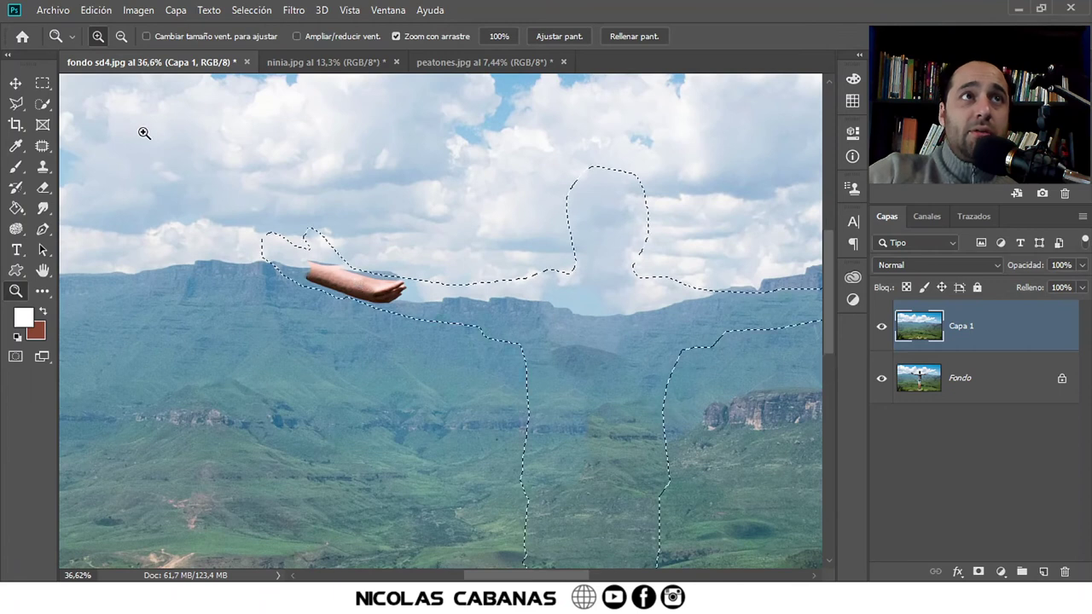
Step: Outline the leftover forearm with the Patch tool and drag it onto clean ridge to the right
left_click(42, 146)
left_click(197, 268)
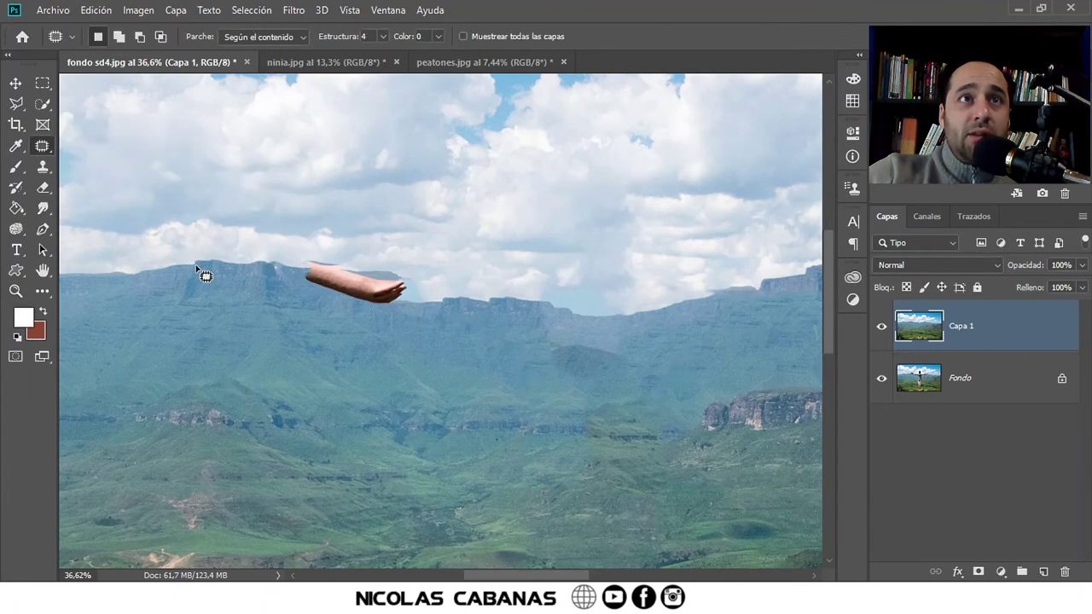
scroll(274, 285, "up", 2)
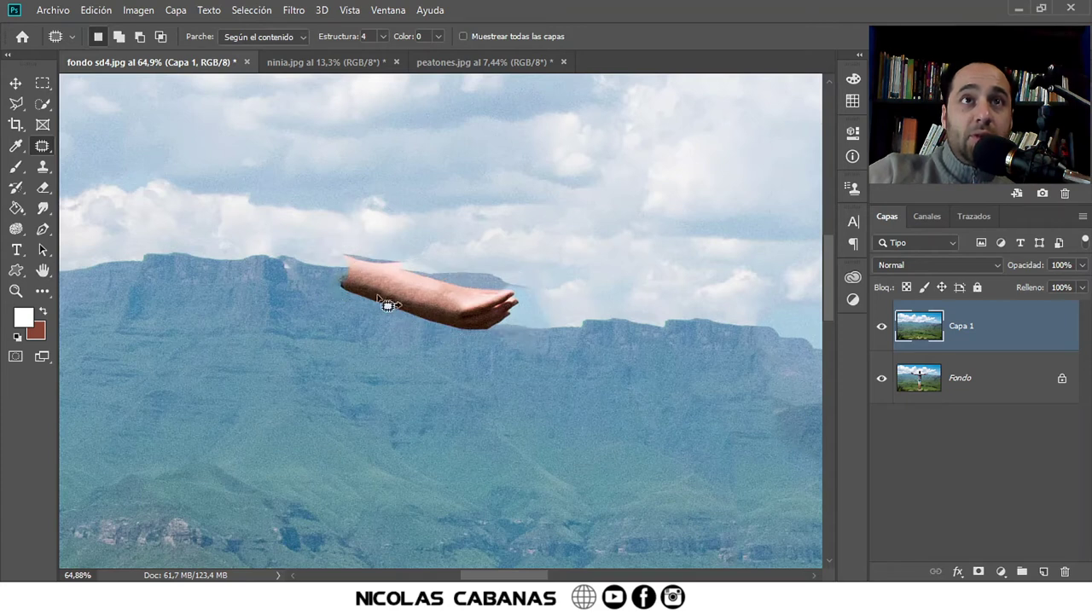
left_click_drag(519, 325, 781, 346)
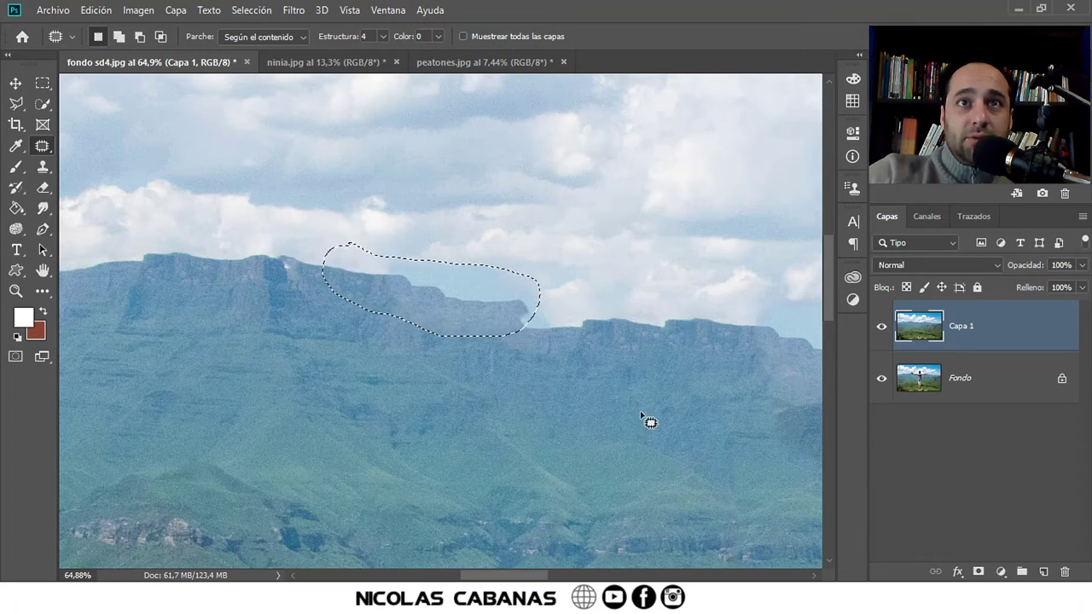
Step: Patch the hazy cliff top by dragging its selection onto clean ridge further right
scroll(523, 361, "right", 2)
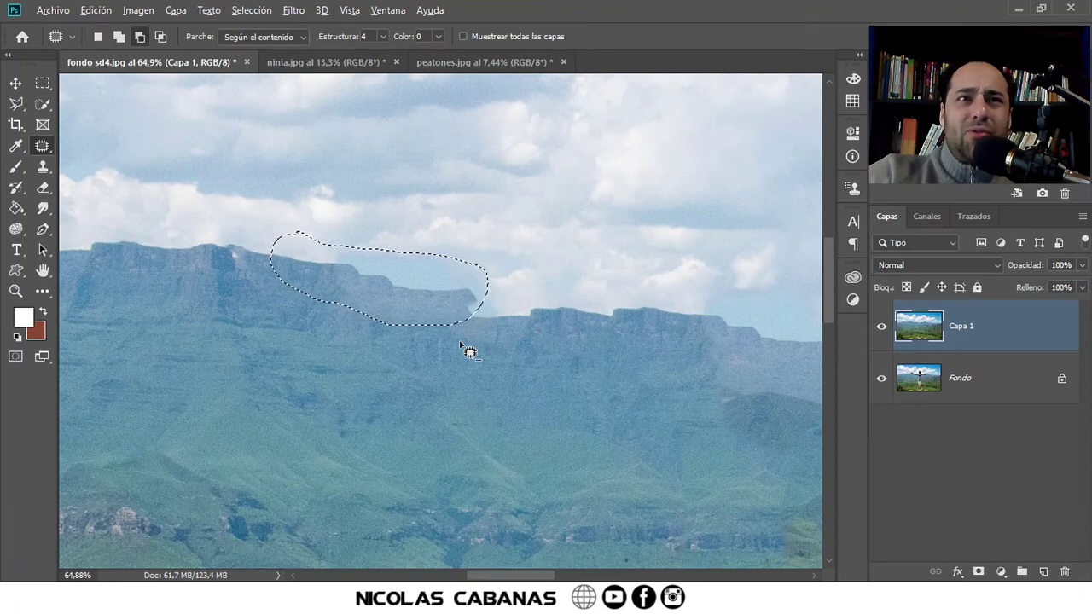
scroll(370, 359, "down", 1)
scroll(514, 366, "down", 1)
scroll(403, 362, "down", 1)
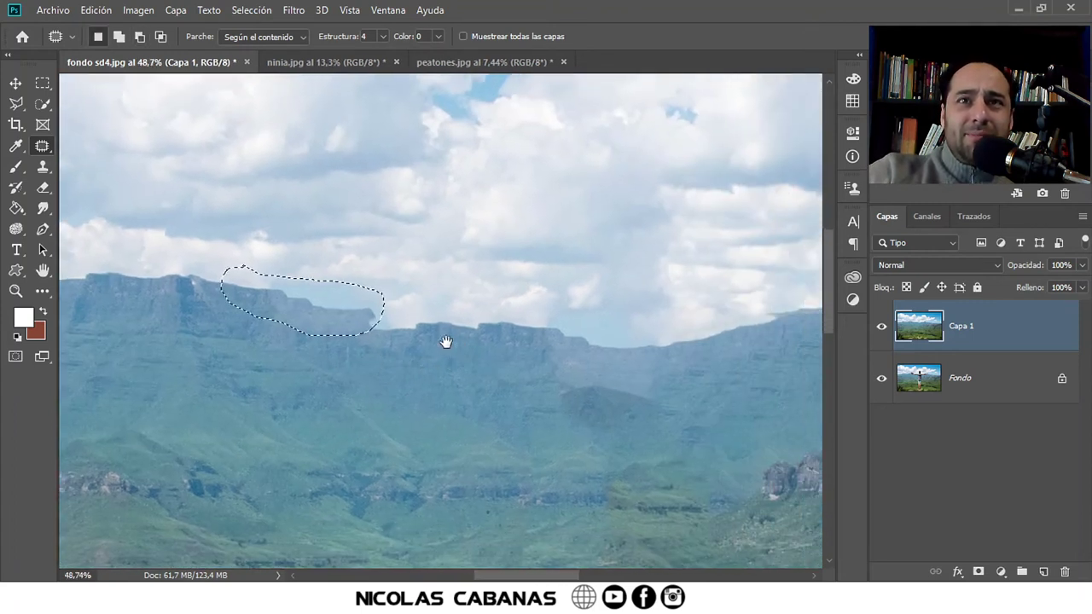
scroll(396, 354, "up", 1)
scroll(342, 363, "up", 1)
scroll(359, 354, "up", 1)
left_click_drag(498, 322, 482, 353)
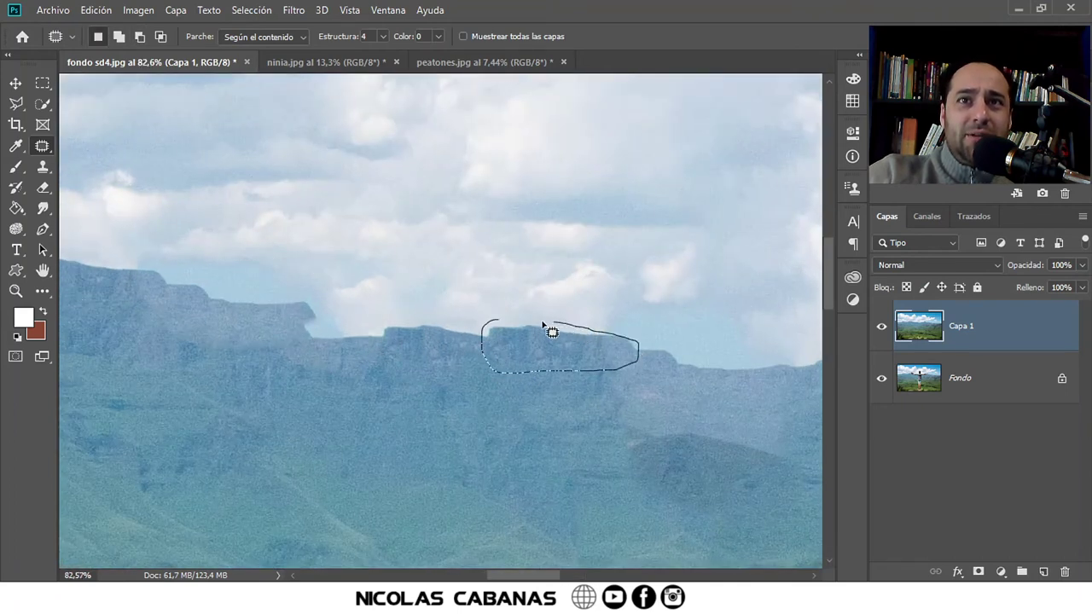
mouse_move(550, 346)
left_mouse_down()
mouse_move(402, 336)
mouse_move(317, 347)
left_mouse_up()
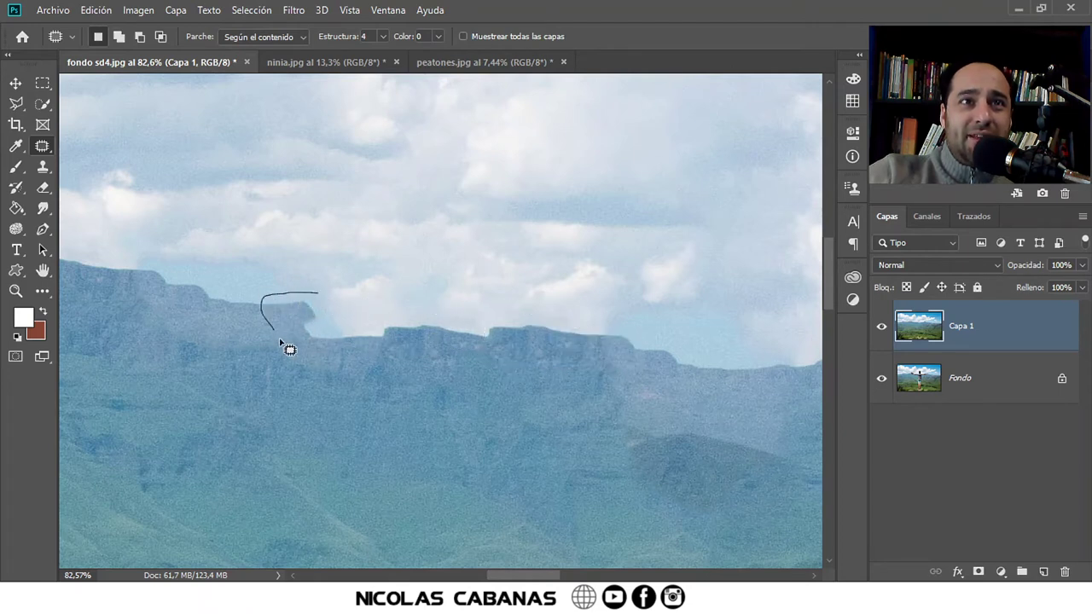
mouse_move(174, 302)
left_mouse_down()
mouse_move(646, 356)
mouse_move(670, 348)
mouse_move(664, 362)
left_mouse_up()
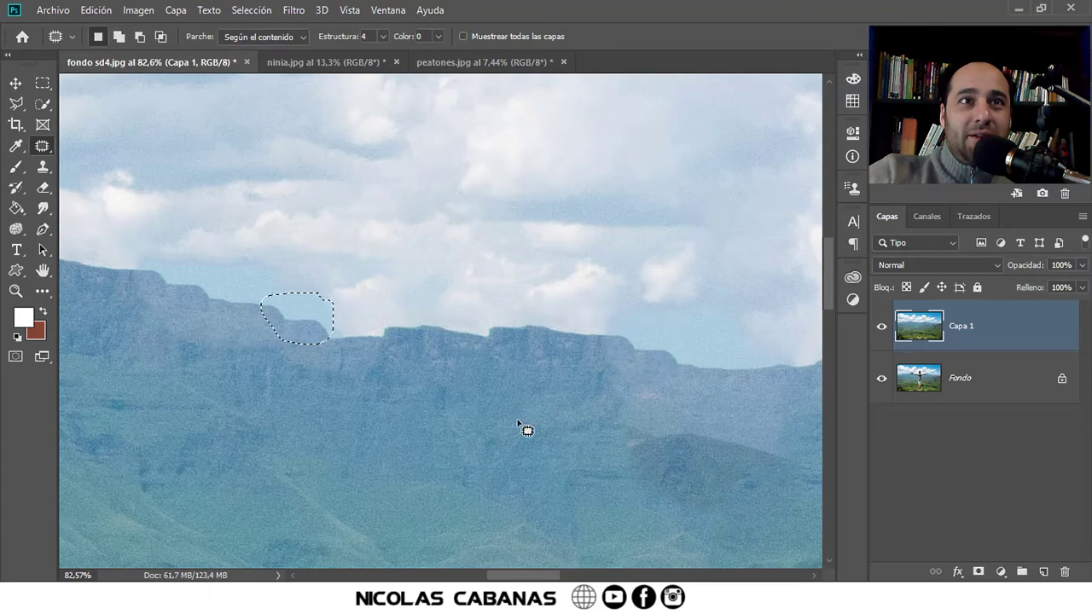
Step: Patch out the hazy bump above the ridge with cleaner ridge content, then deselect
mouse_move(504, 424)
left_mouse_down()
mouse_move(619, 383)
mouse_move(502, 370)
mouse_move(520, 382)
mouse_move(483, 417)
mouse_move(462, 358)
left_mouse_up()
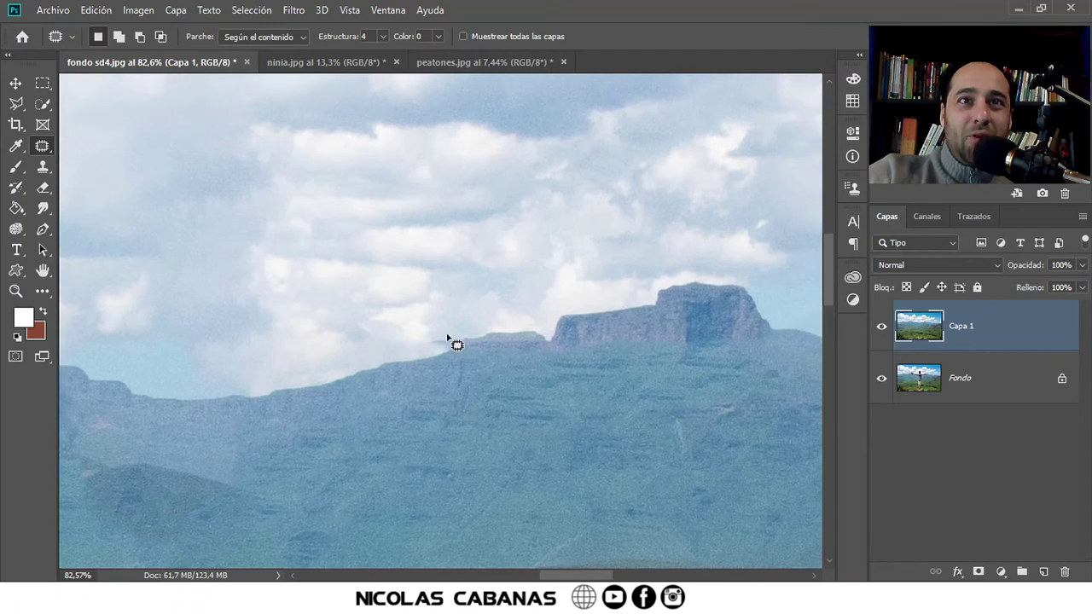
left_click_drag(461, 335, 472, 332)
left_click_drag(465, 341, 461, 354)
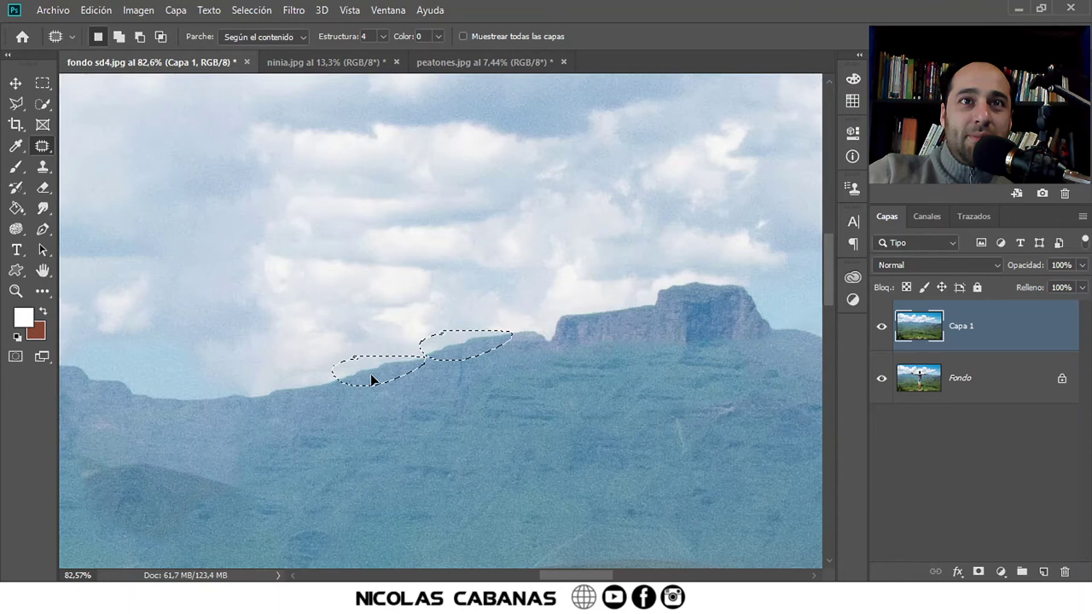
left_click_drag(369, 380, 357, 377)
left_click(336, 427)
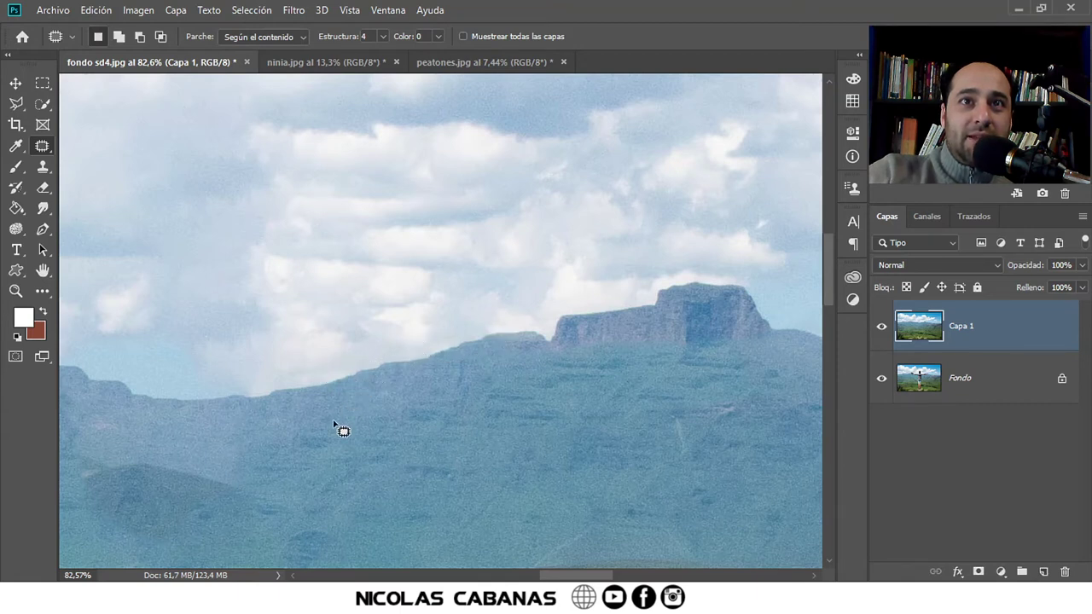
Step: Patch a blotch on the lower rock cliff slope with clean slope texture, then deselect
scroll(646, 399, "down", 2)
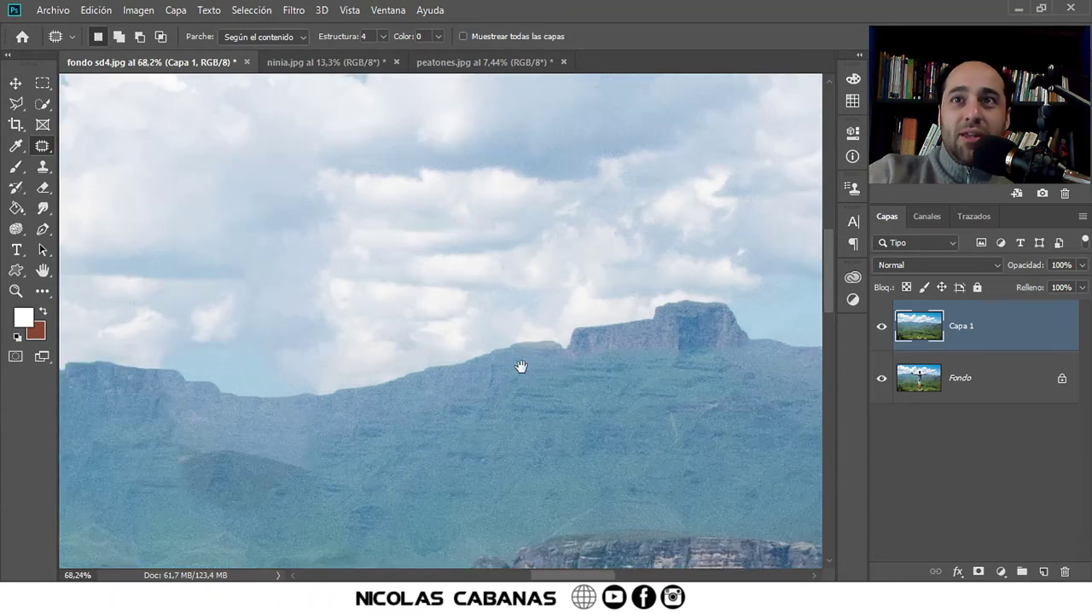
left_click_drag(518, 365, 261, 287)
mouse_move(406, 418)
left_mouse_down()
mouse_move(365, 439)
mouse_move(327, 350)
mouse_move(614, 310)
left_mouse_up()
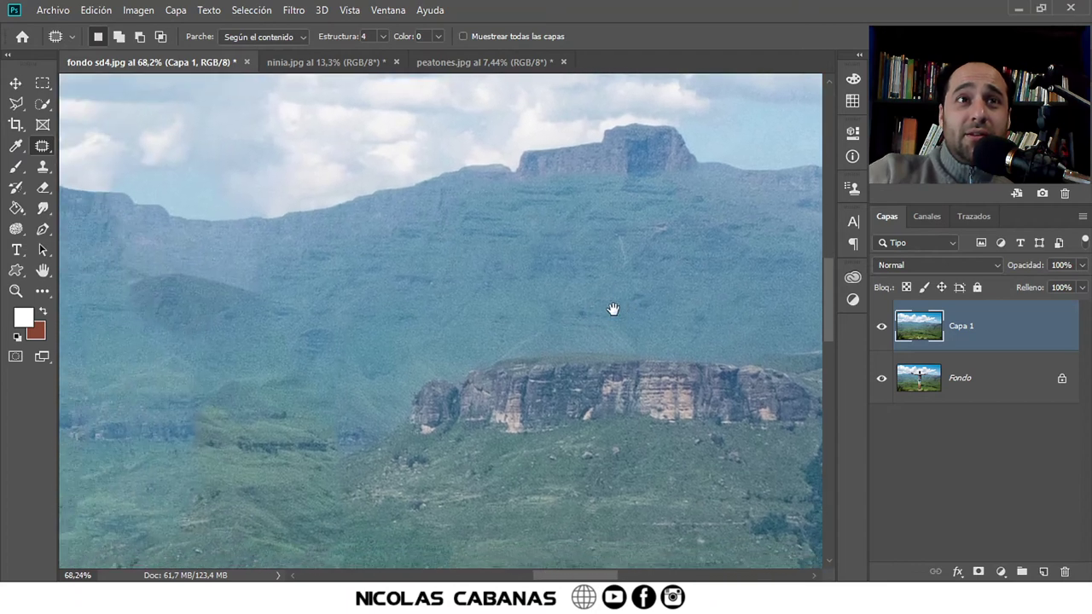
left_click_drag(363, 312, 594, 354)
scroll(496, 304, "up", 2)
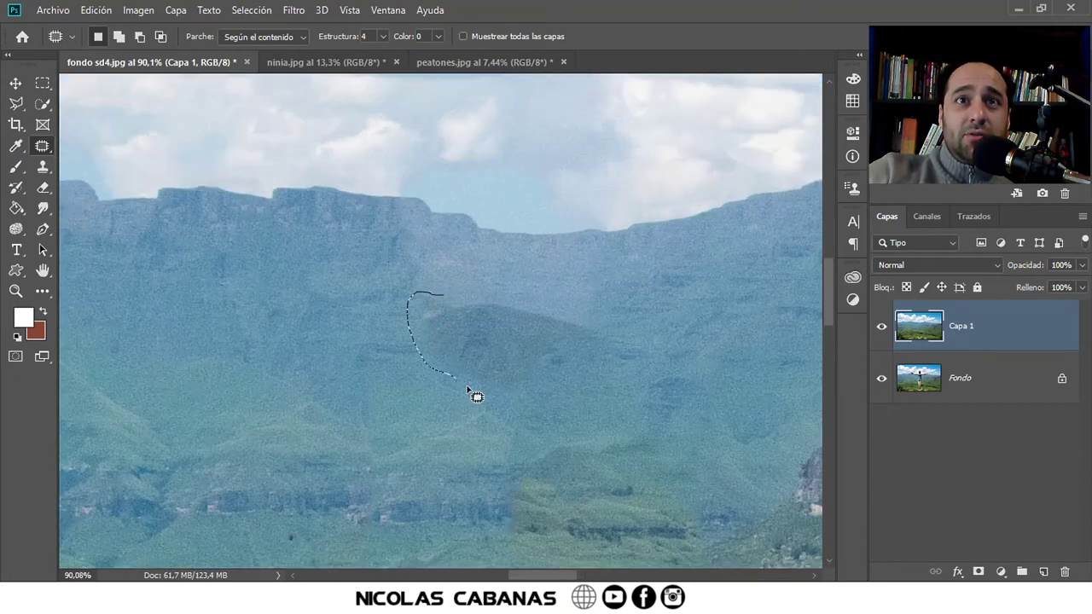
mouse_move(436, 277)
left_mouse_down()
mouse_move(442, 294)
mouse_move(223, 329)
mouse_move(763, 313)
left_mouse_up()
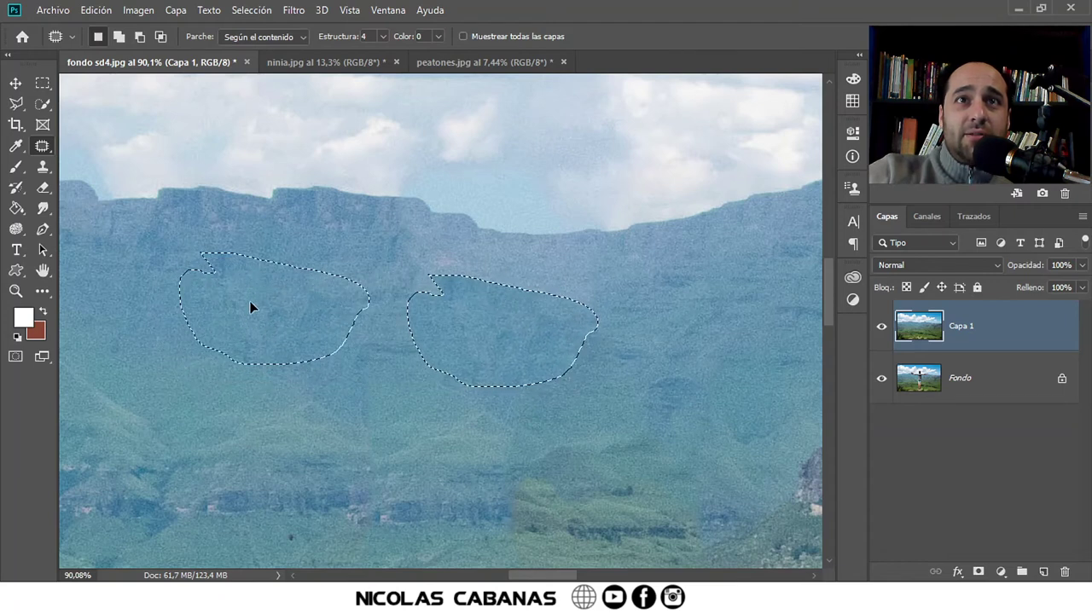
left_click_drag(763, 313, 725, 304)
key("ctrl+d")
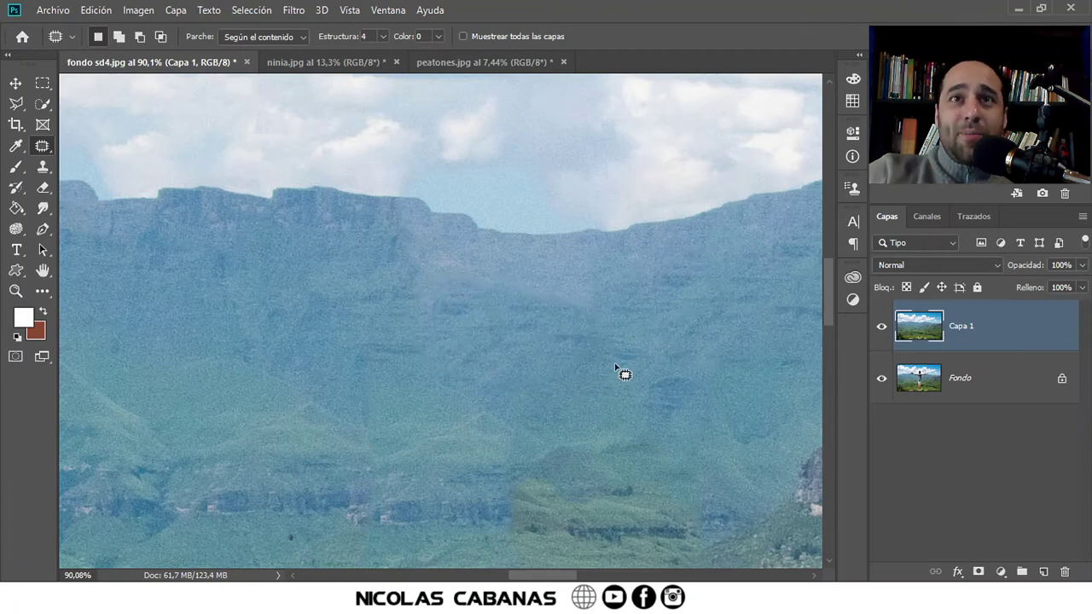
Step: Pan over the patched middle slopes and toggle Capa 1 off and on to compare with the original
scroll(601, 388, "down", 5)
scroll(588, 401, "down", 1)
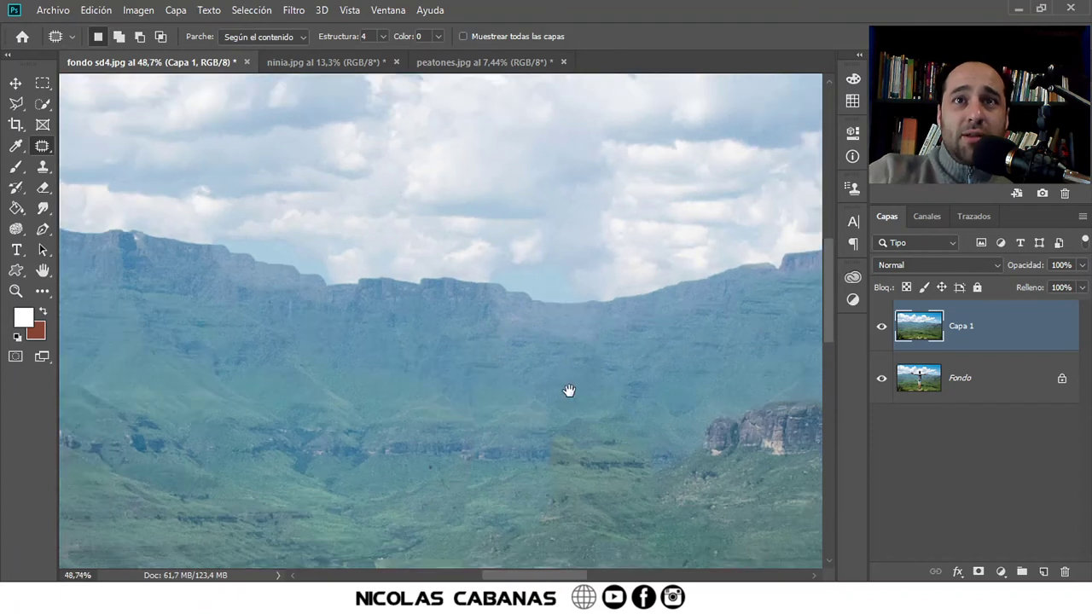
left_click_drag(568, 390, 480, 285)
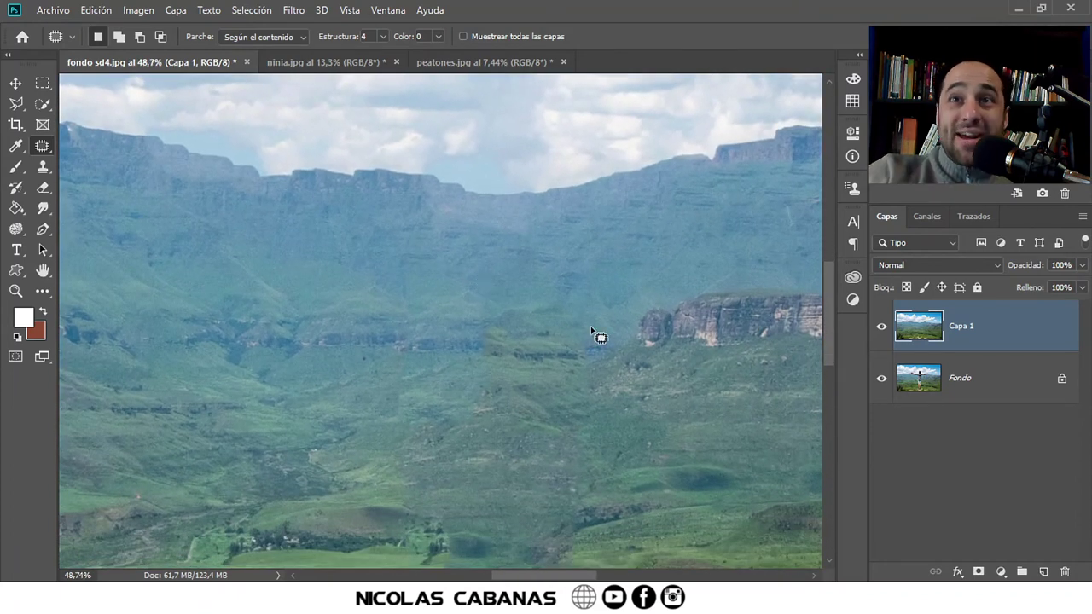
left_click_drag(592, 331, 532, 297)
scroll(455, 334, "up", 2)
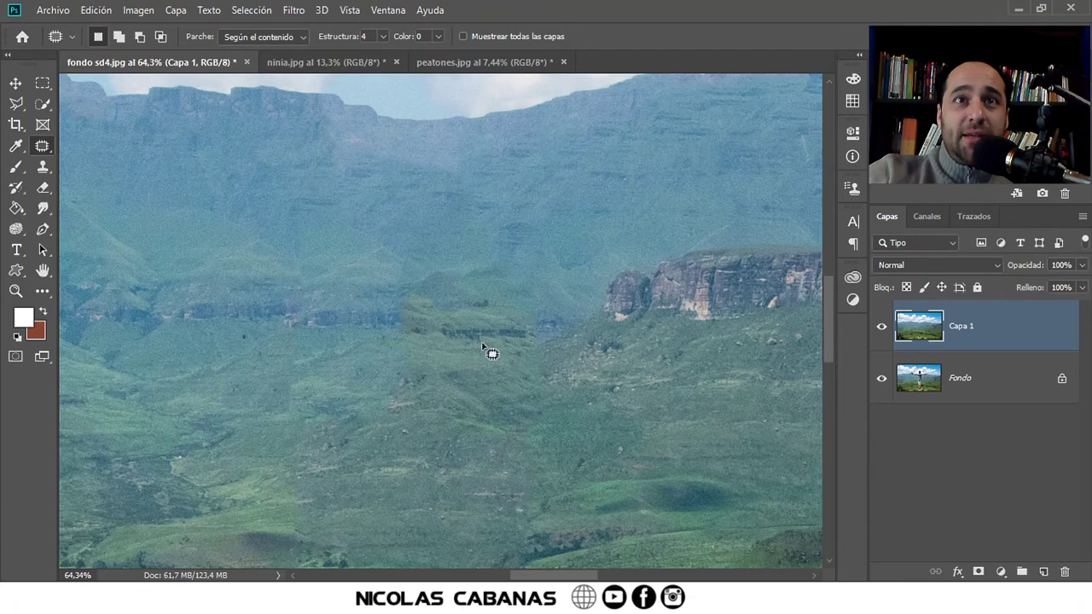
scroll(424, 341, "down", 1)
left_click_drag(404, 366, 452, 332)
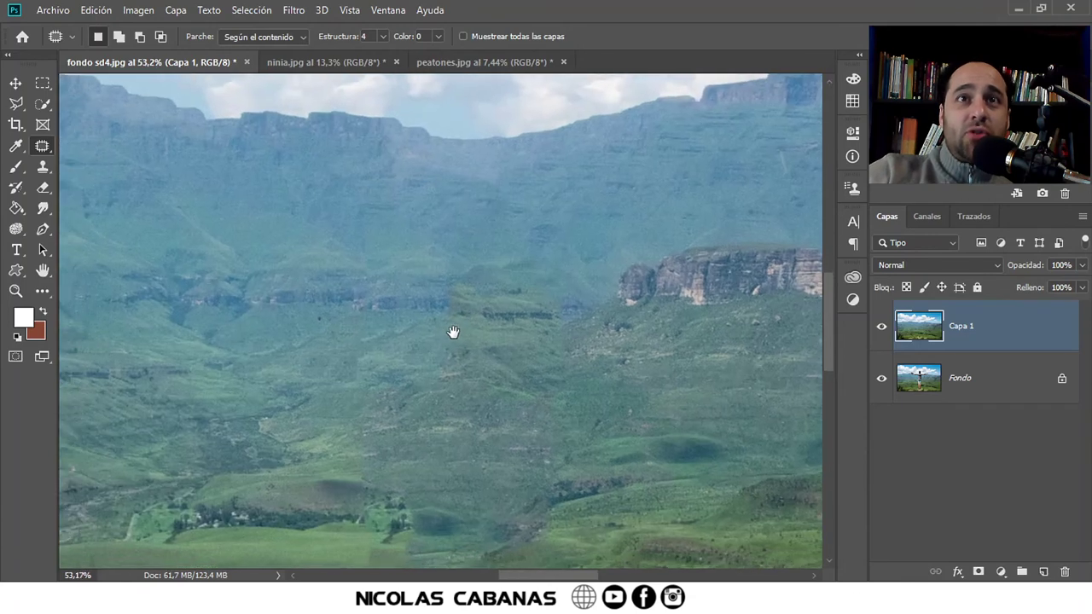
left_click(883, 330)
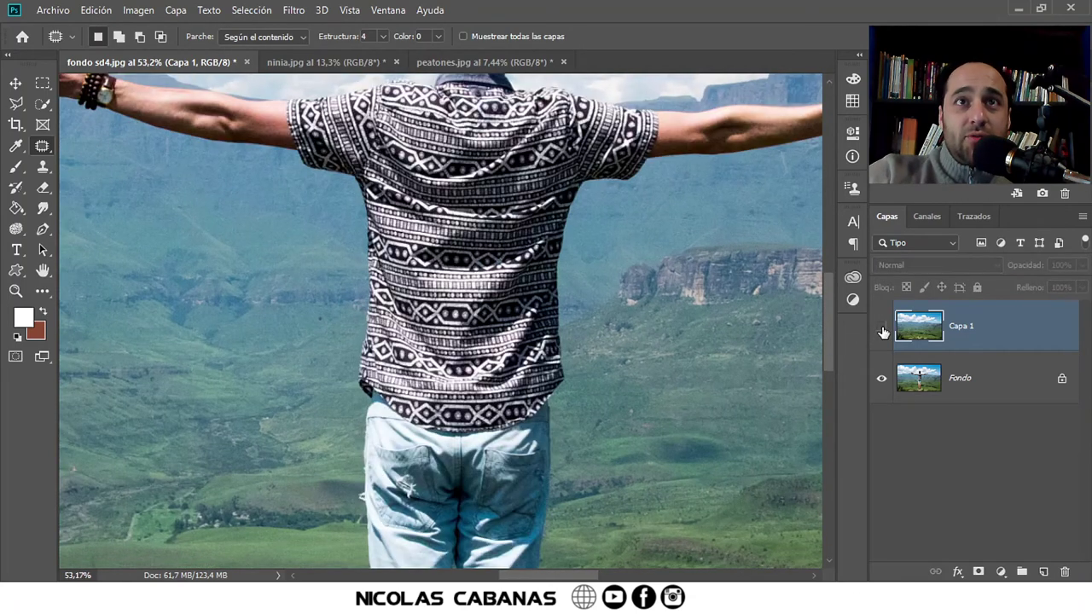
left_click(883, 331)
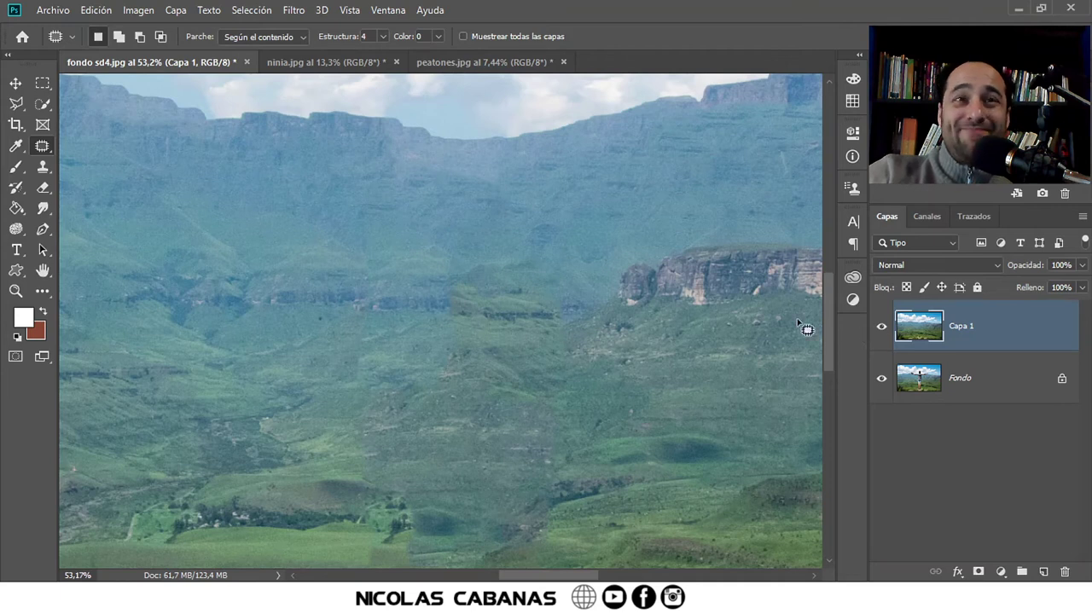
key("z")
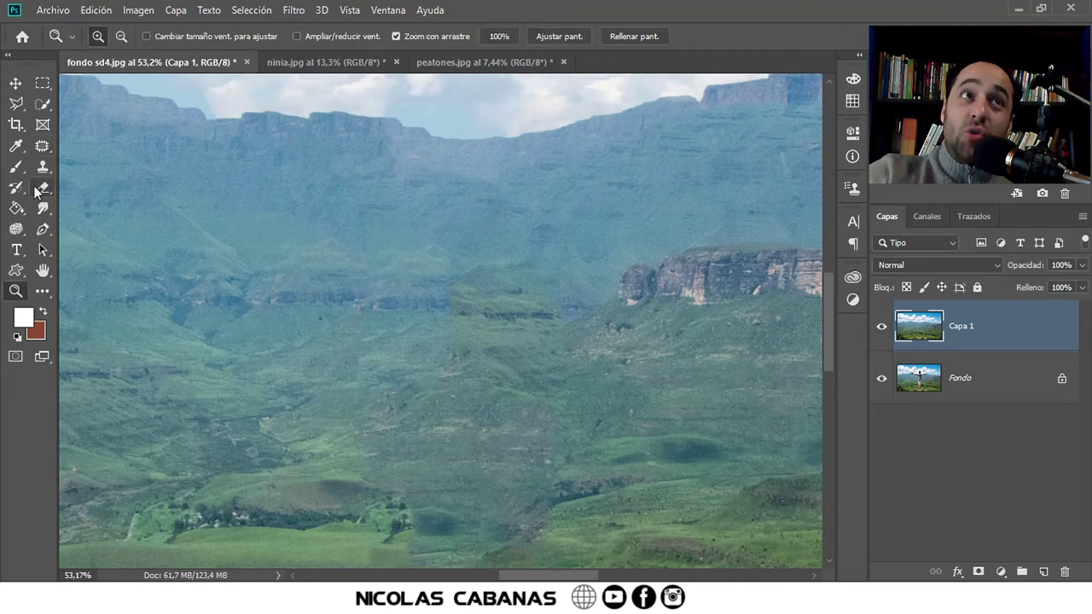
Step: Clone slope texture over the dark rocky band and green lower-slope seam, undoing a dark blob
left_click(40, 170)
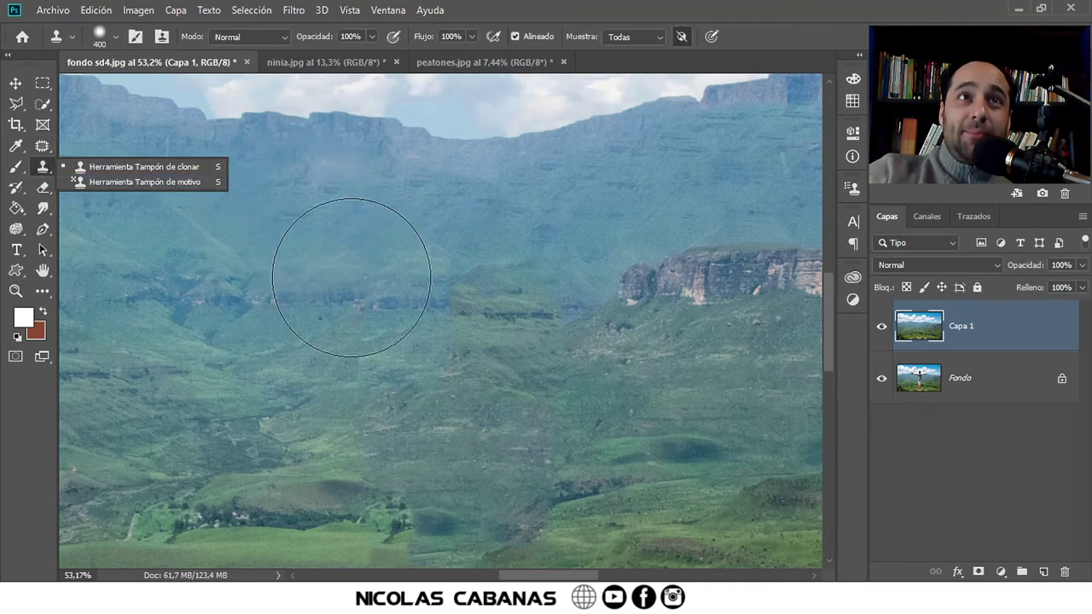
left_click_drag(283, 329, 524, 358)
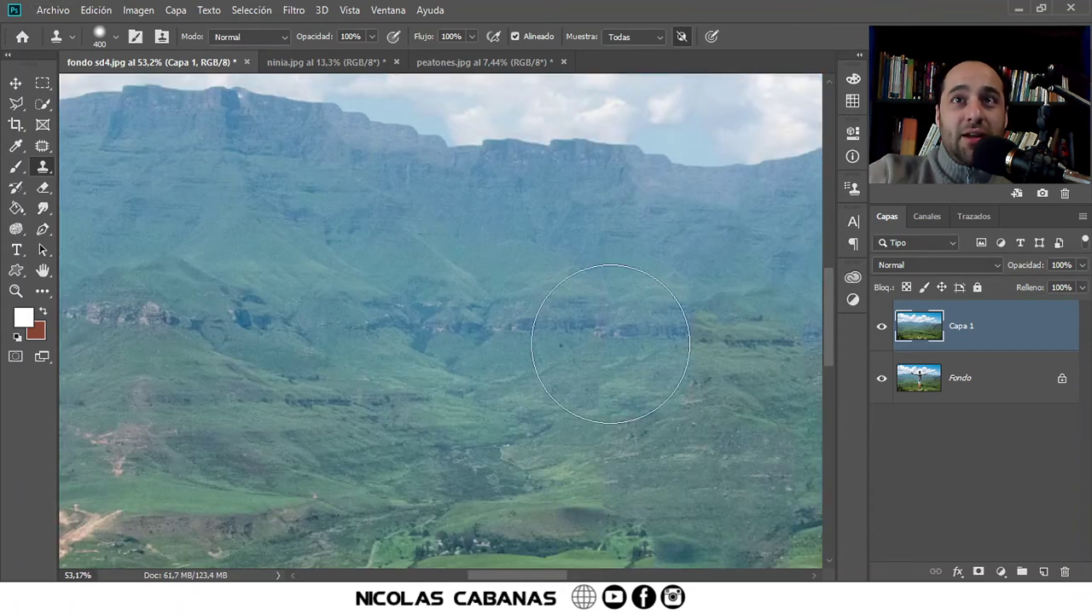
left_click_drag(609, 342, 436, 332)
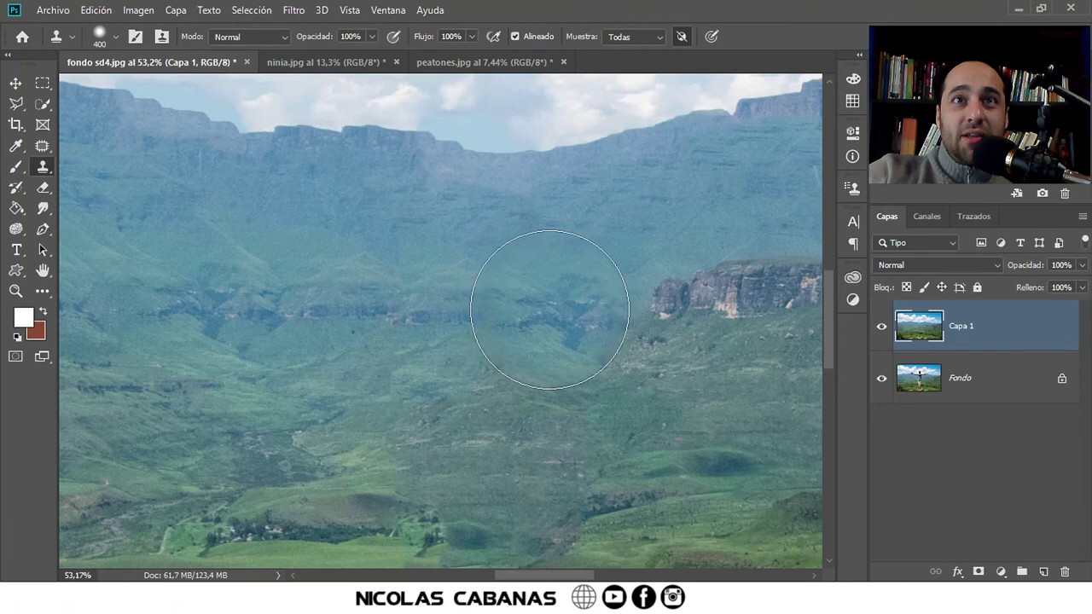
left_click(539, 306)
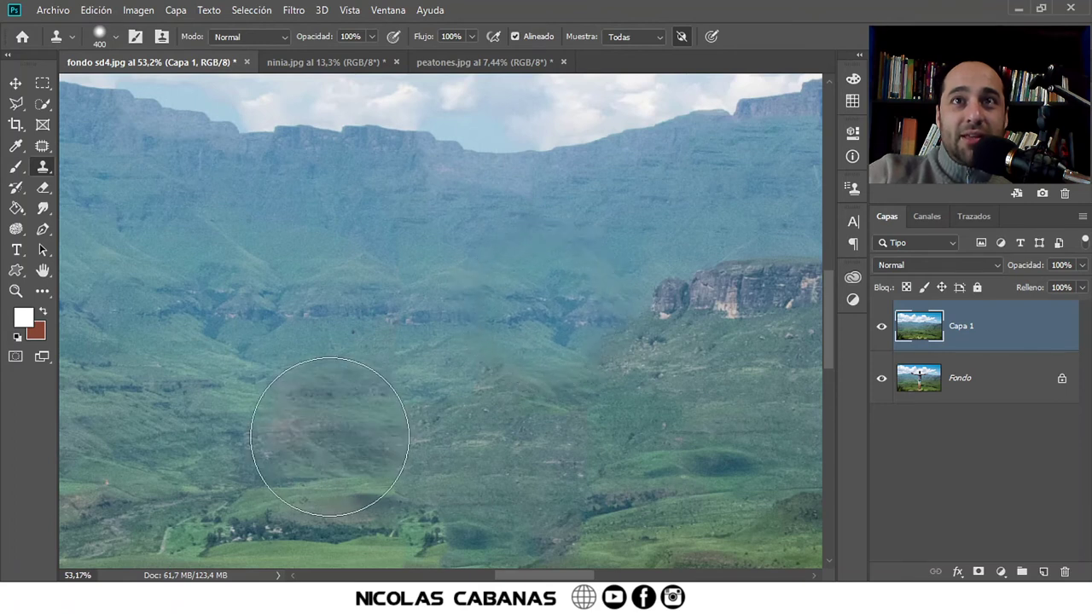
mouse_move(580, 378)
left_mouse_down()
mouse_move(234, 316)
mouse_move(528, 248)
mouse_move(551, 182)
left_mouse_up()
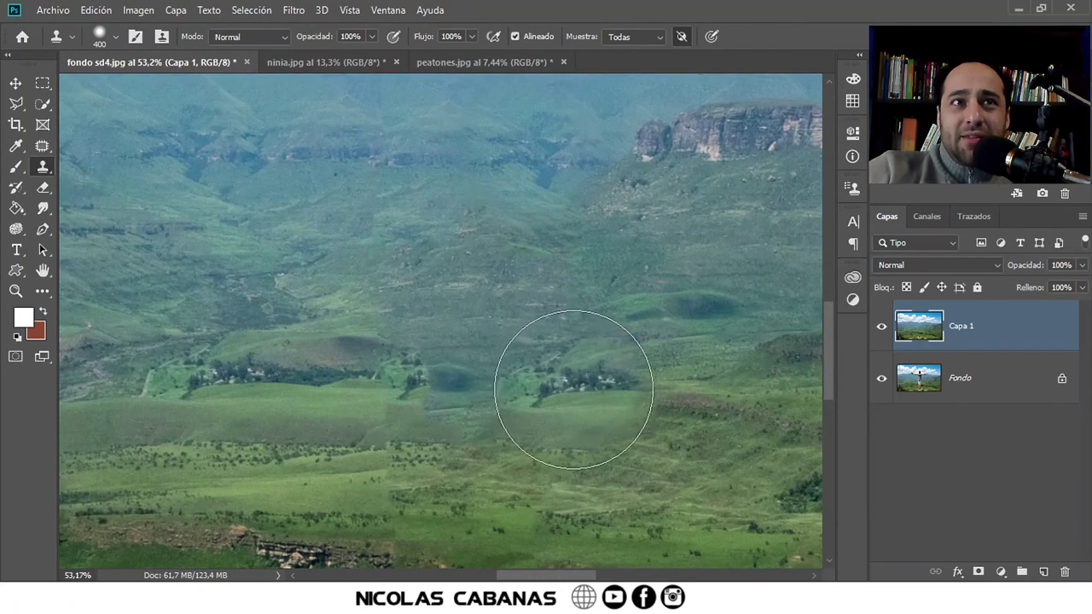
left_click_drag(449, 383, 476, 414)
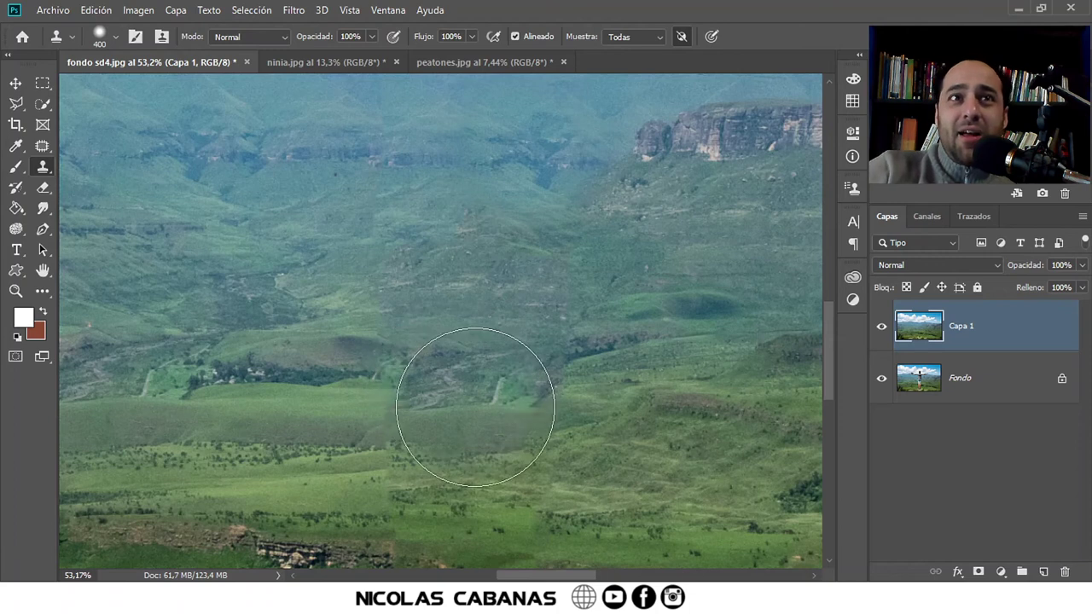
left_click(712, 310, "alt")
mouse_move(523, 366)
left_mouse_down()
mouse_move(487, 358)
mouse_move(626, 378)
left_mouse_up()
key("ctrl+z")
Step: Shrink the Clone Stamp brush to 216, compare with the original, and clone over the right patch
right_click(628, 376, "alt")
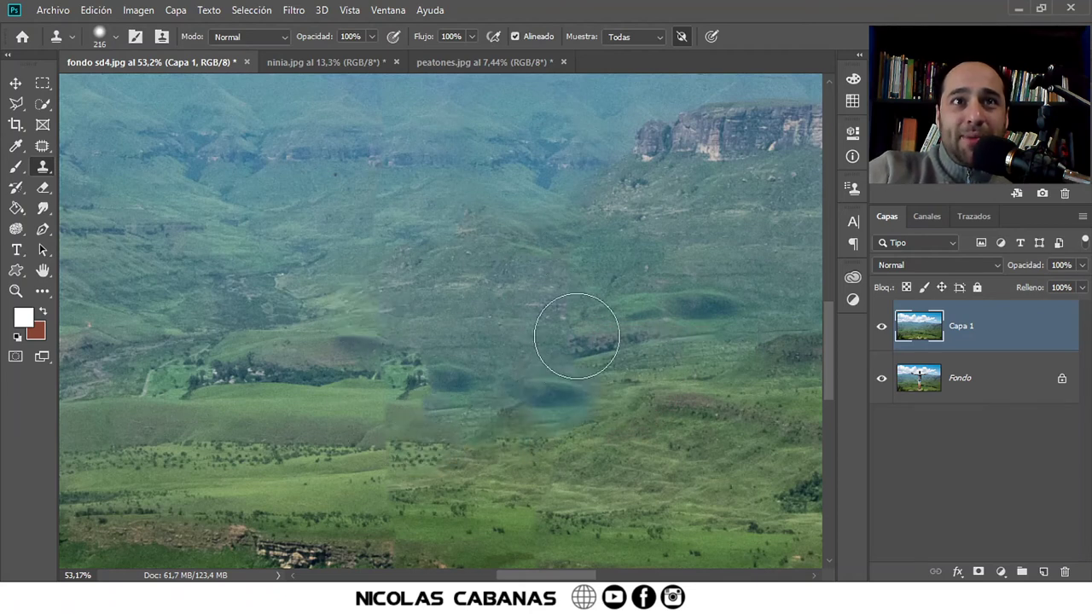
left_click(881, 327)
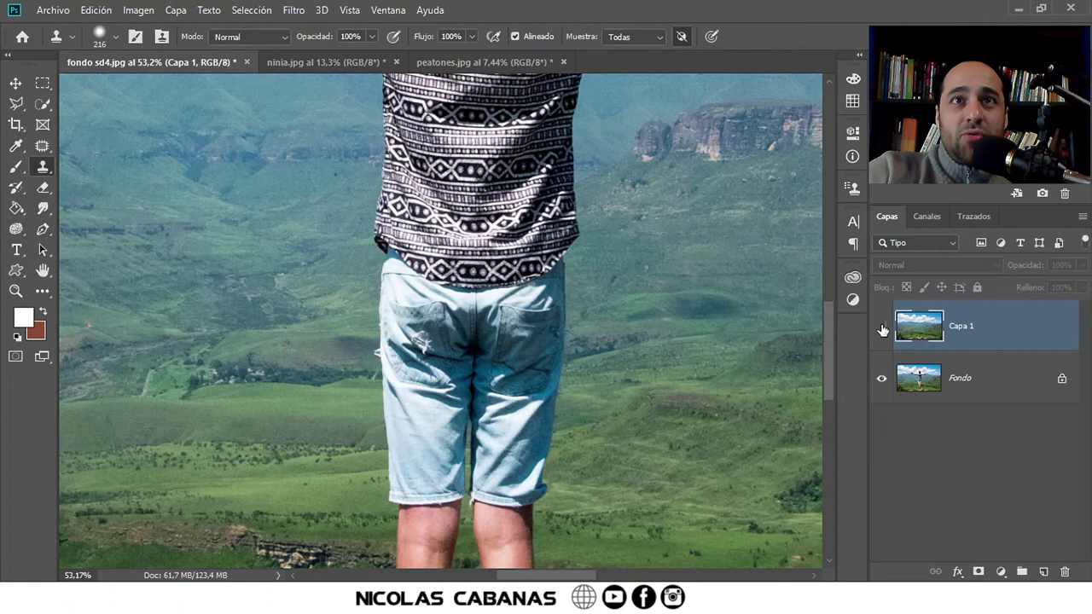
left_click(881, 326)
left_click_drag(616, 342, 653, 349)
Step: Clone trees across the gap in the tree line and grass over the meadow seam
left_click_drag(451, 393, 511, 402)
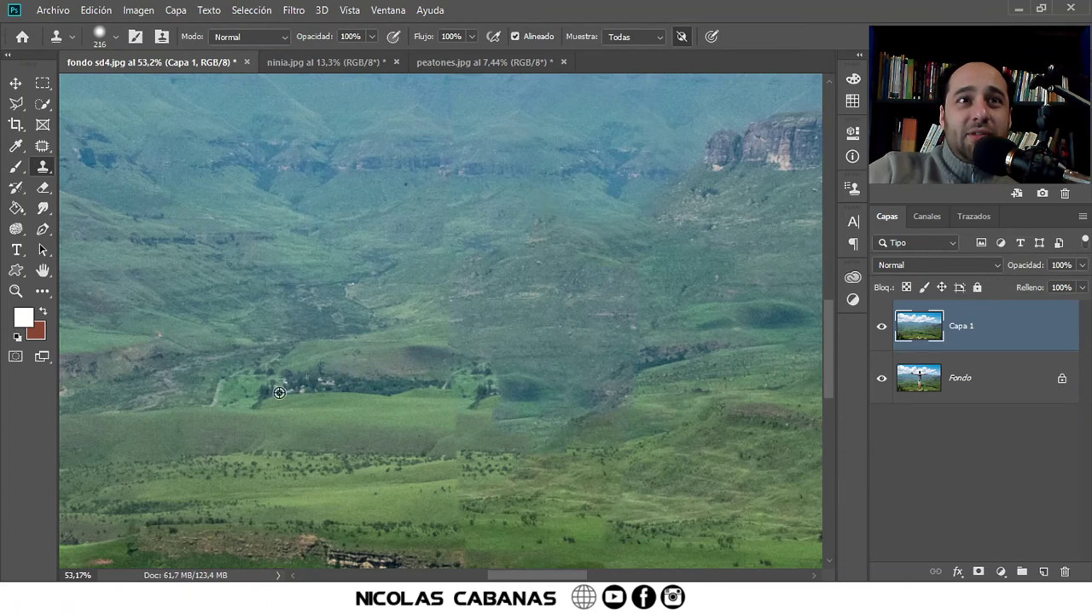
left_click_drag(431, 390, 598, 377)
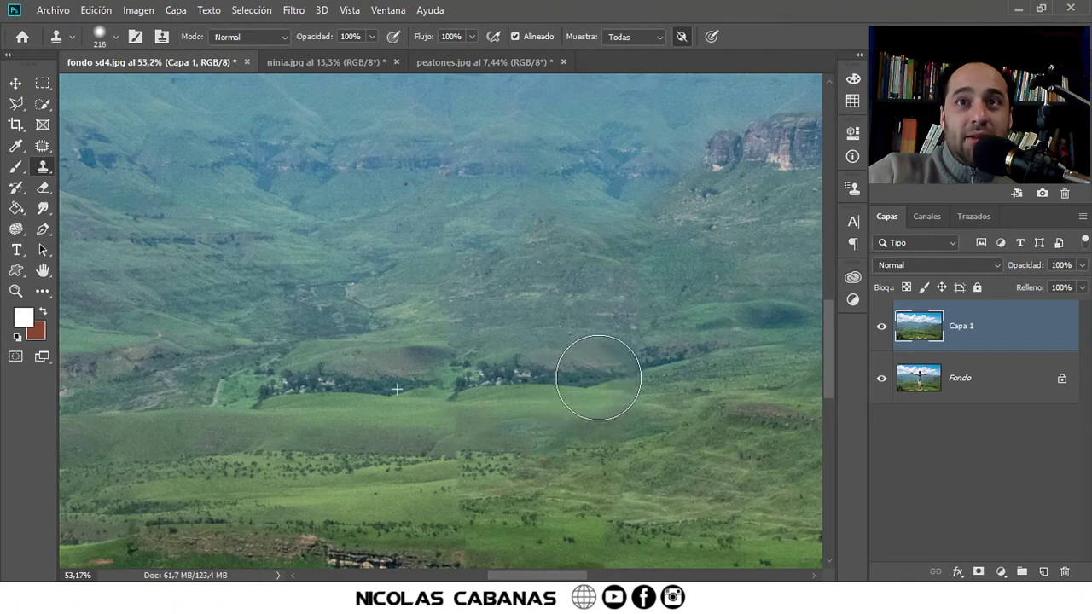
mouse_move(598, 378)
left_mouse_down()
mouse_move(436, 421)
mouse_move(685, 353)
mouse_move(539, 421)
mouse_move(356, 456)
mouse_move(568, 416)
mouse_move(427, 439)
mouse_move(504, 438)
mouse_move(463, 470)
mouse_move(492, 449)
left_mouse_up()
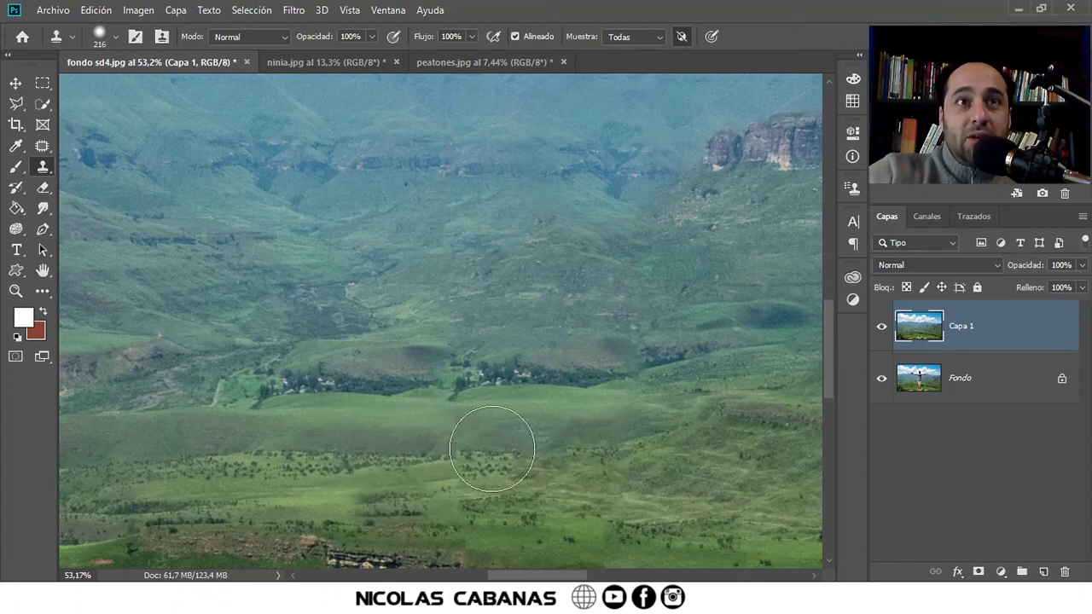
scroll(487, 452, "up", 2)
scroll(483, 453, "right", 2)
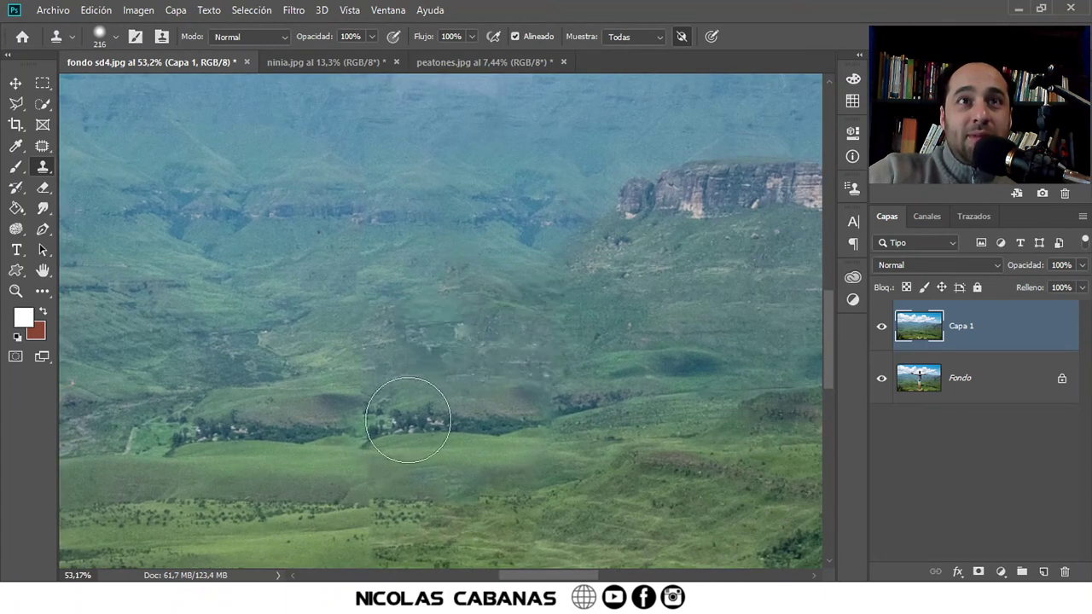
left_click_drag(329, 466, 529, 500)
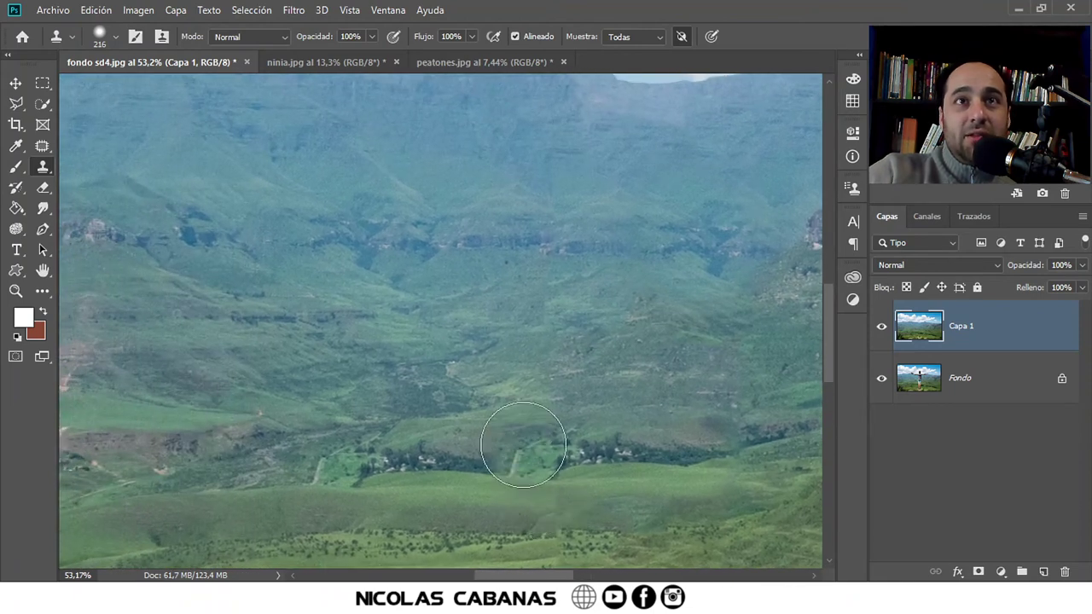
mouse_move(666, 409)
left_mouse_down()
mouse_move(249, 453)
mouse_move(227, 407)
mouse_move(653, 481)
left_mouse_up()
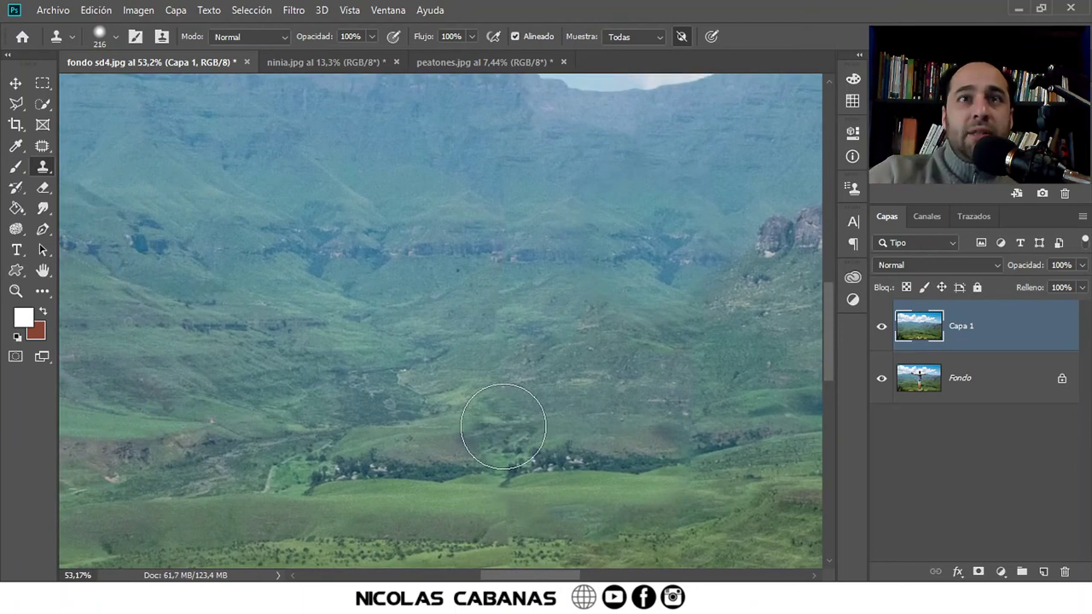
Step: Shrink the clone brush to 65 and clone slope texture down over the vertical seam
scroll(529, 482, "up", 3)
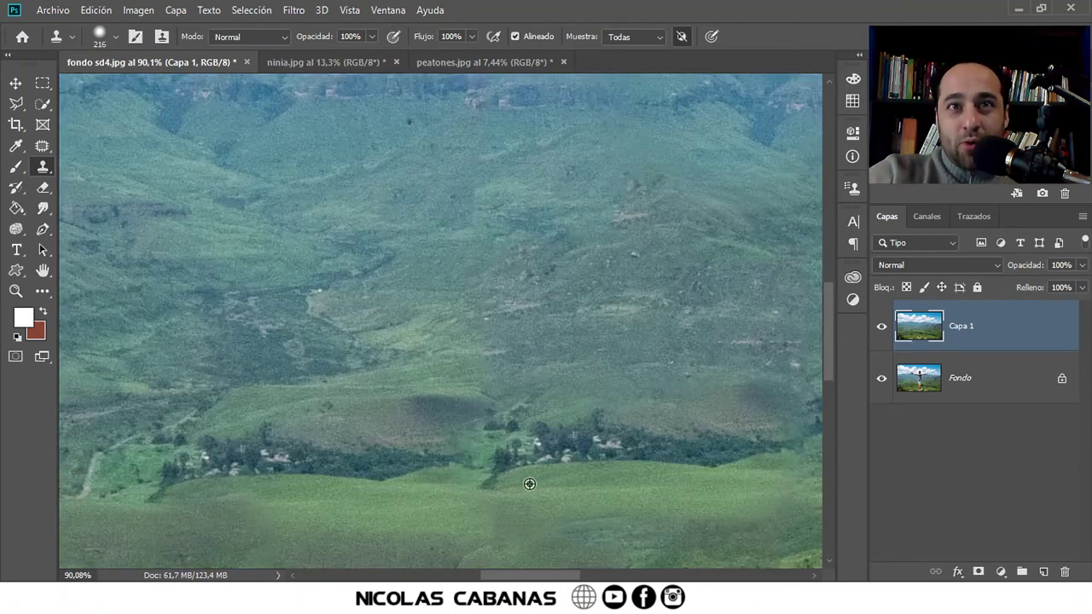
left_click_drag(475, 245, 410, 261)
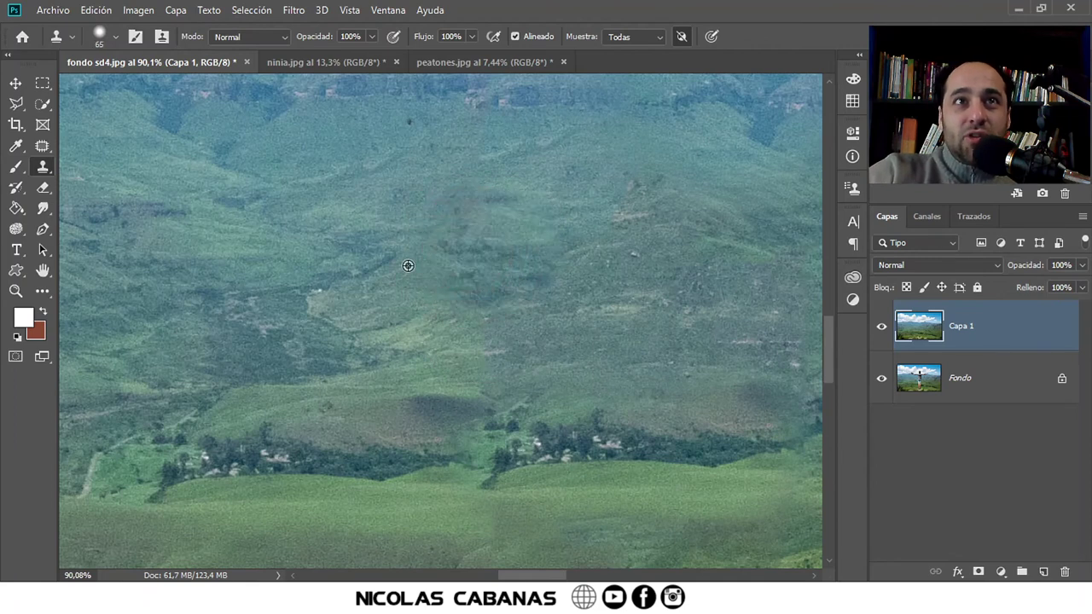
mouse_move(488, 244)
left_mouse_down()
mouse_move(491, 331)
mouse_move(254, 364)
left_mouse_up()
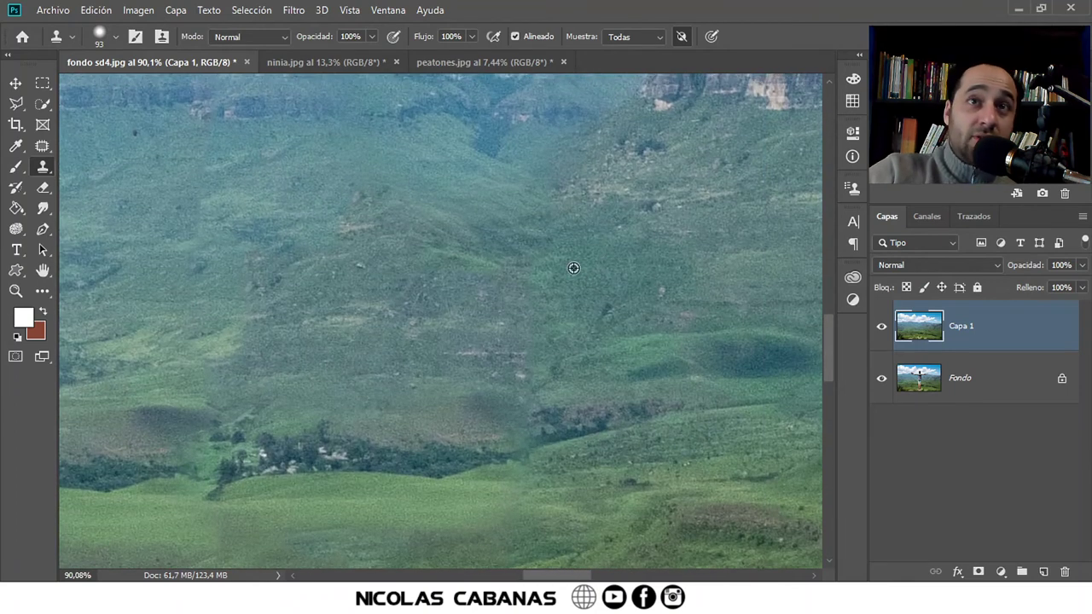
mouse_move(516, 273)
left_mouse_down()
mouse_move(531, 346)
mouse_move(529, 315)
left_mouse_up()
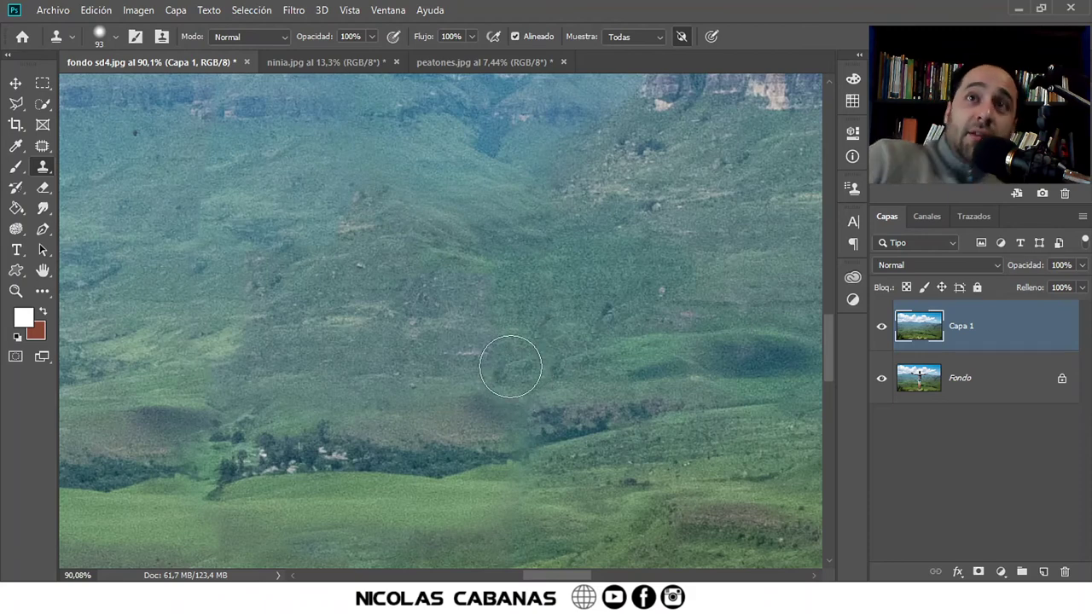
Step: Enlarge the clone brush to 140 and zoom in on the grassy hills near the tree line
key("z")
scroll(512, 310, "down", 3)
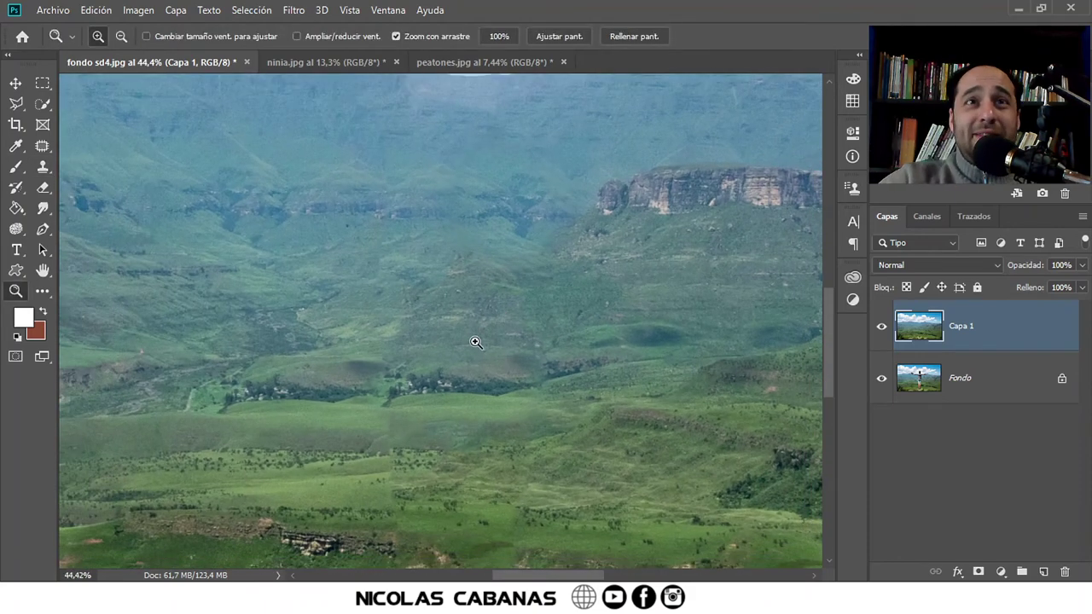
scroll(512, 346, "up", 2)
key("s")
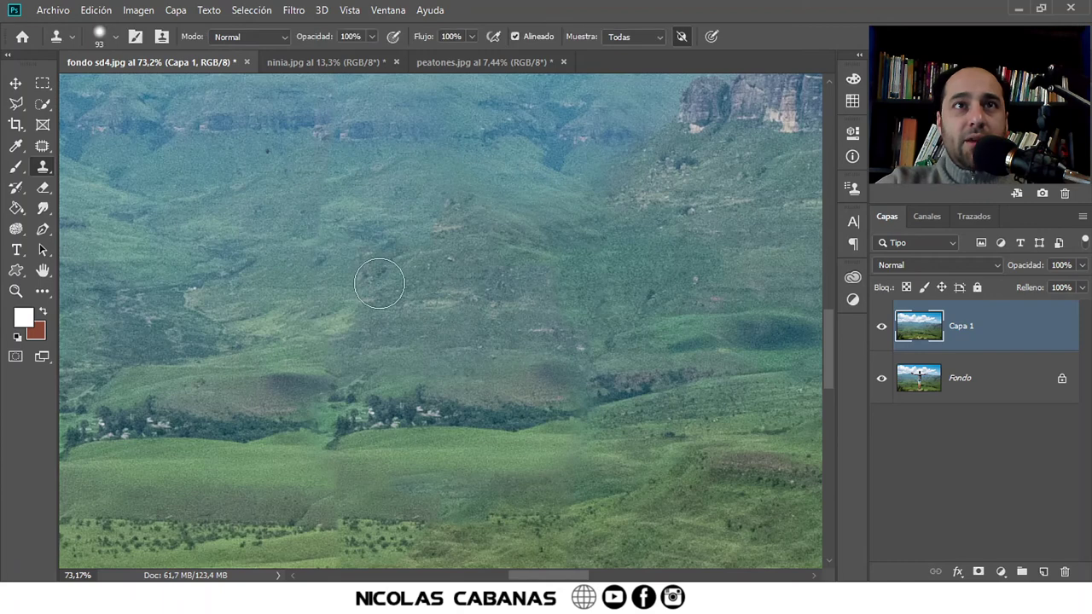
key("bracketright")
key("bracketright")
key("bracketright")
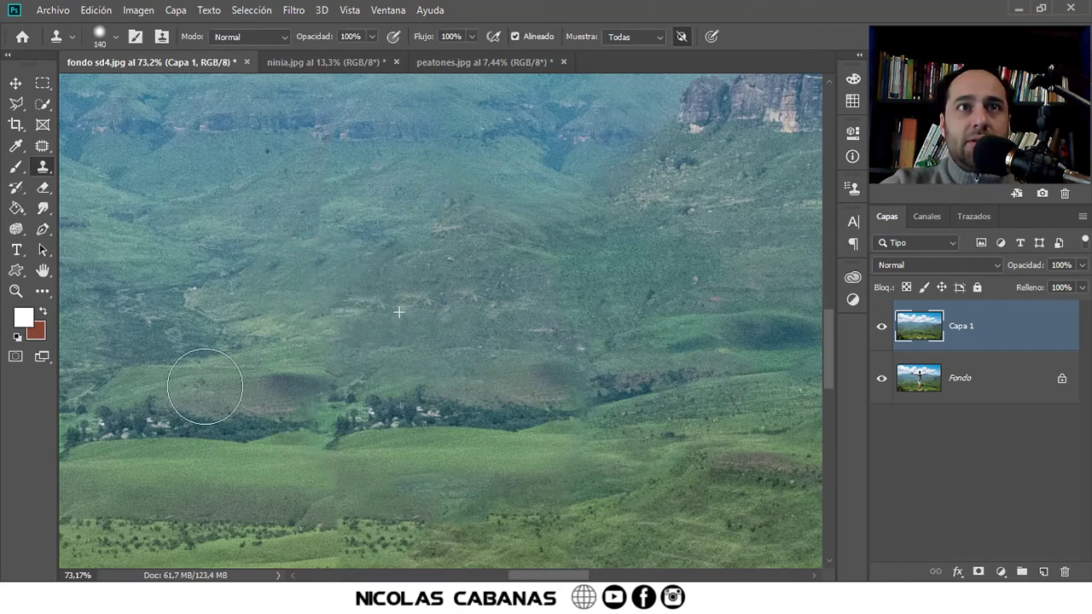
key("z")
mouse_move(362, 351)
left_mouse_down()
mouse_move(312, 356)
mouse_move(317, 383)
mouse_move(466, 369)
left_mouse_up()
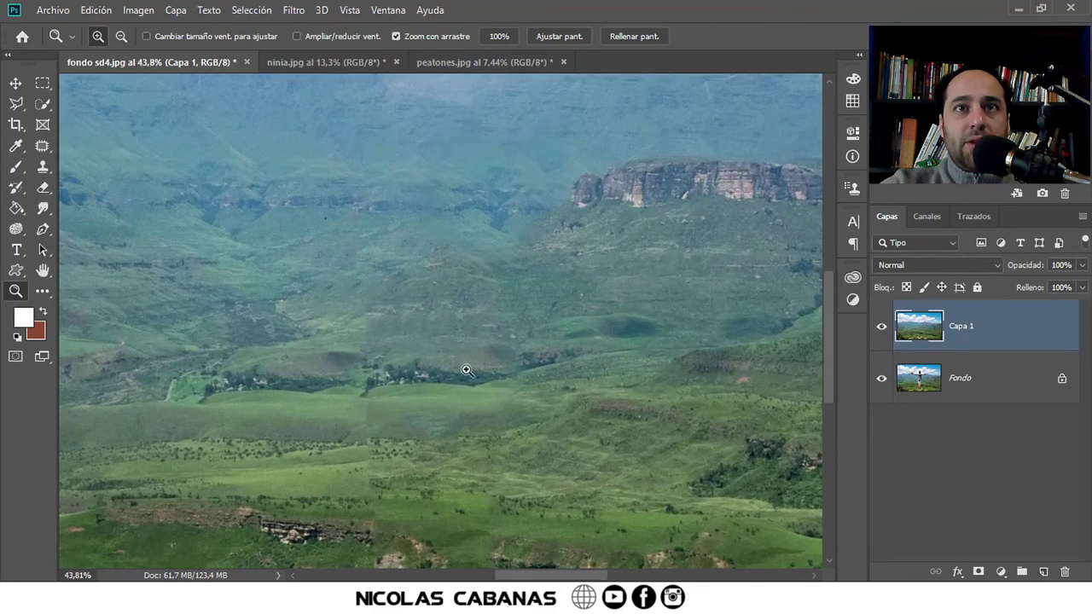
left_click_drag(571, 378, 504, 389)
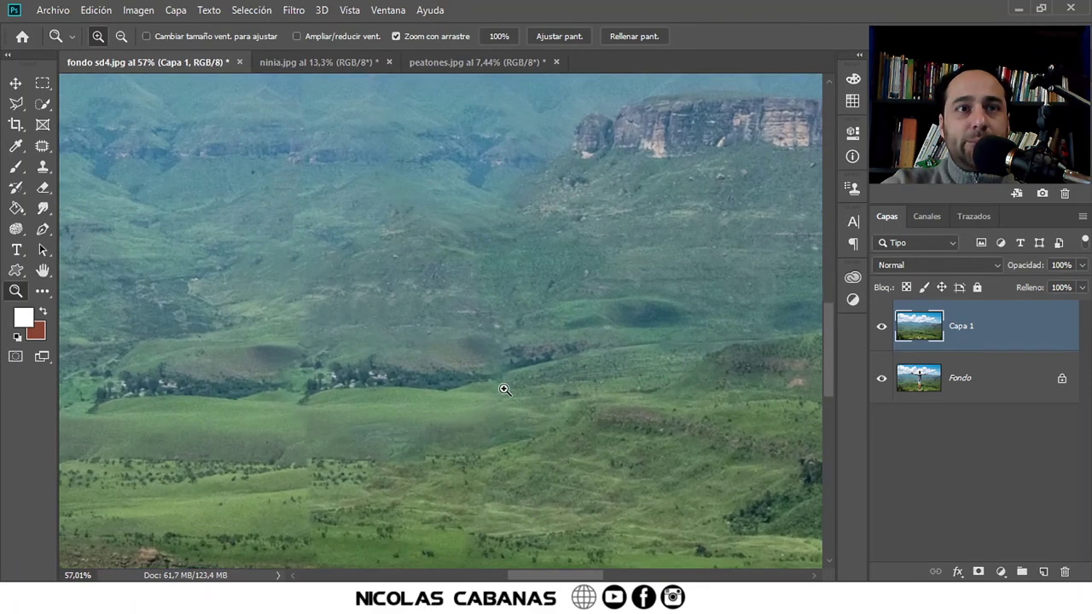
mouse_move(421, 350)
left_mouse_down()
mouse_move(419, 360)
mouse_move(404, 336)
mouse_move(449, 338)
left_mouse_up()
Step: Sample clean grass and clone it over the blotchy hillside seam above the tree line
key("s")
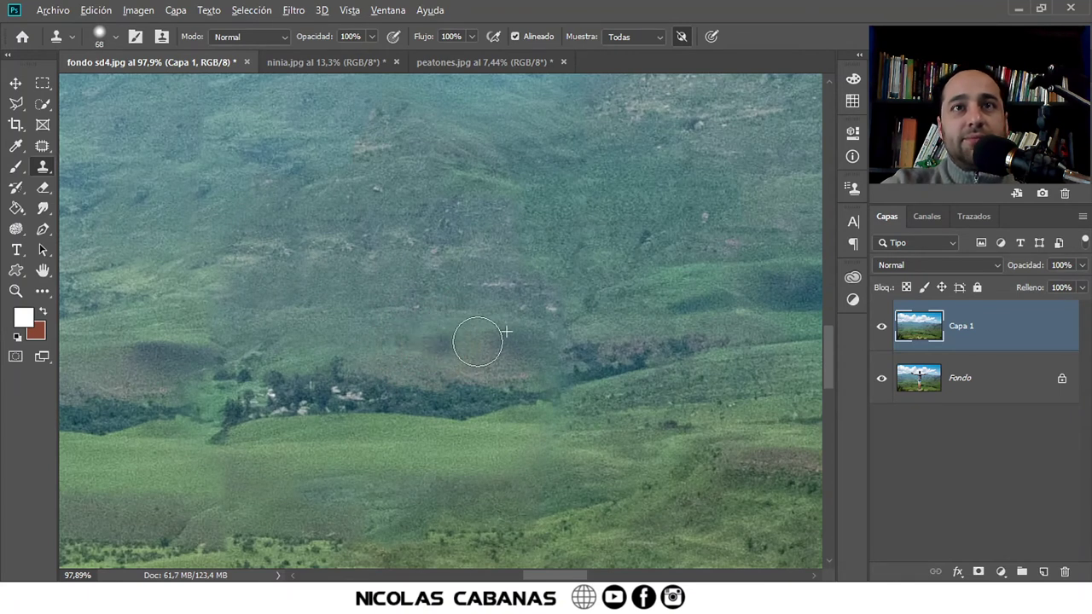
left_click(446, 342, "alt")
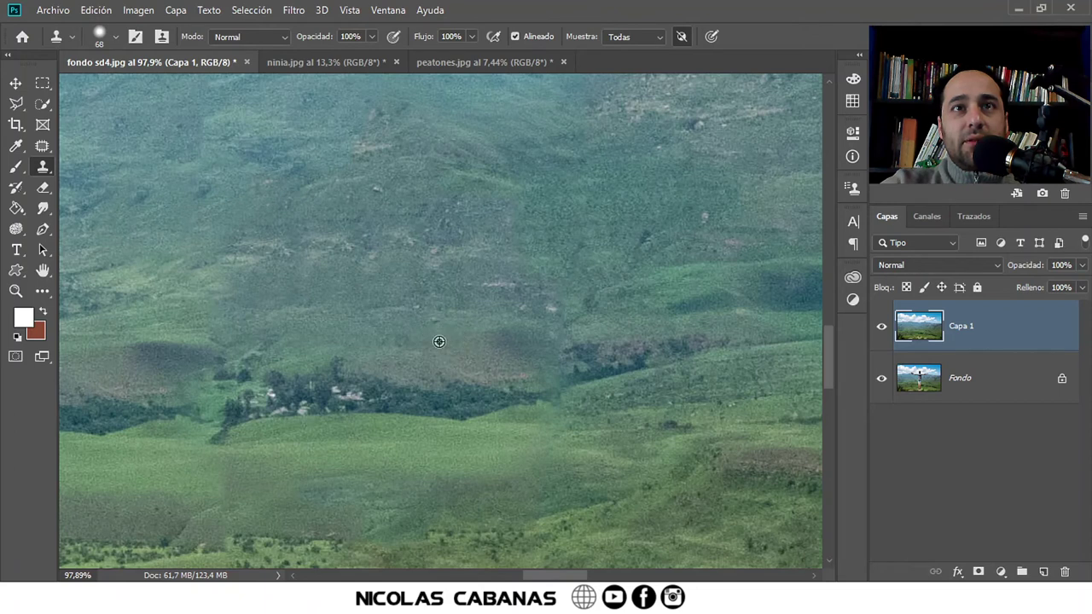
left_click_drag(502, 332, 539, 347)
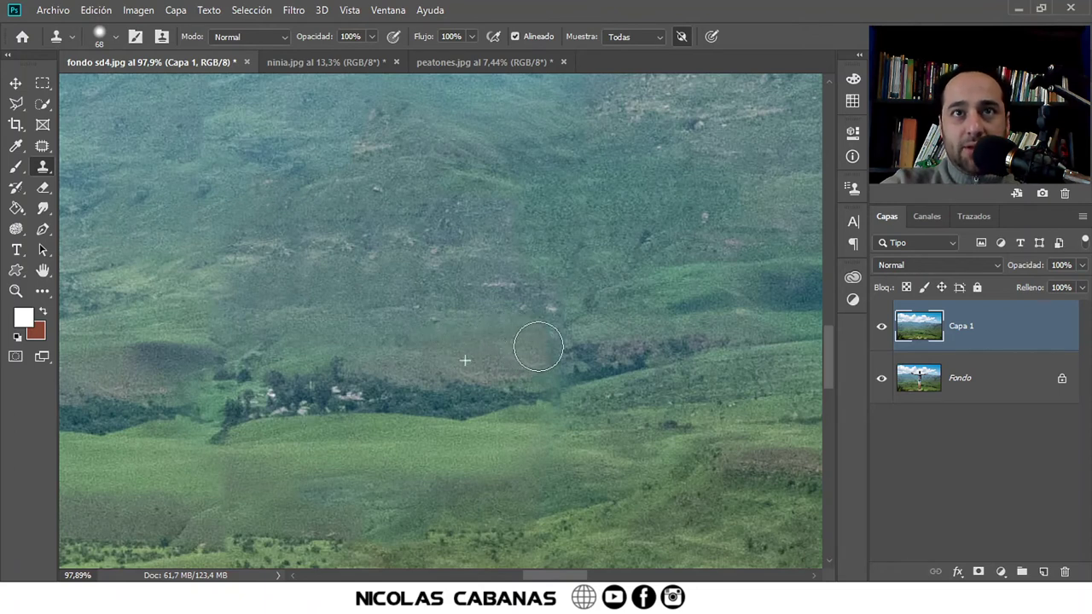
left_click_drag(499, 390, 495, 357)
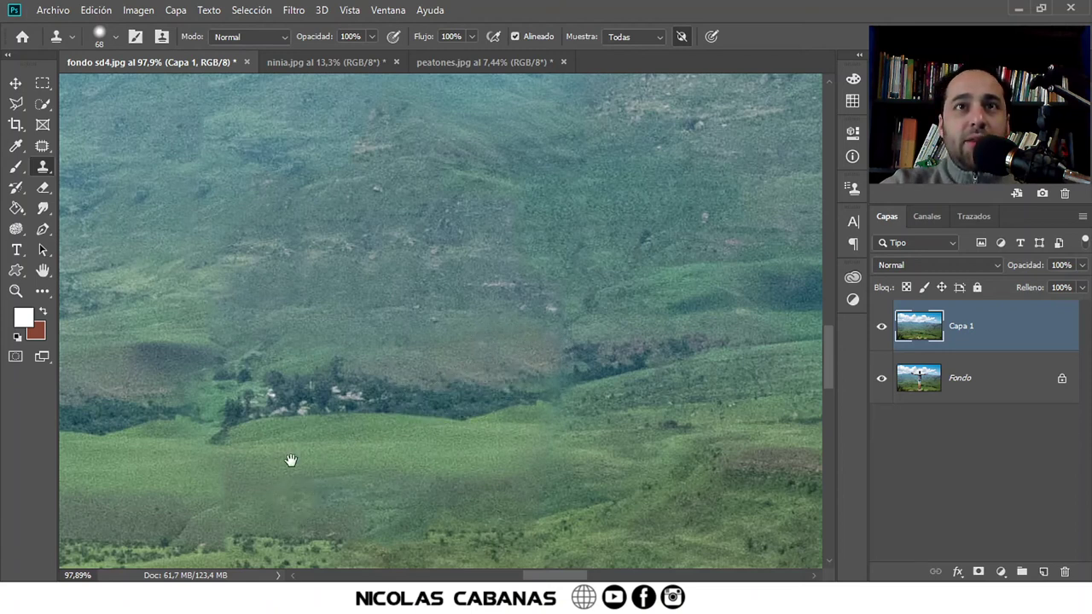
left_click_drag(366, 363, 570, 443)
left_click_drag(418, 398, 474, 376)
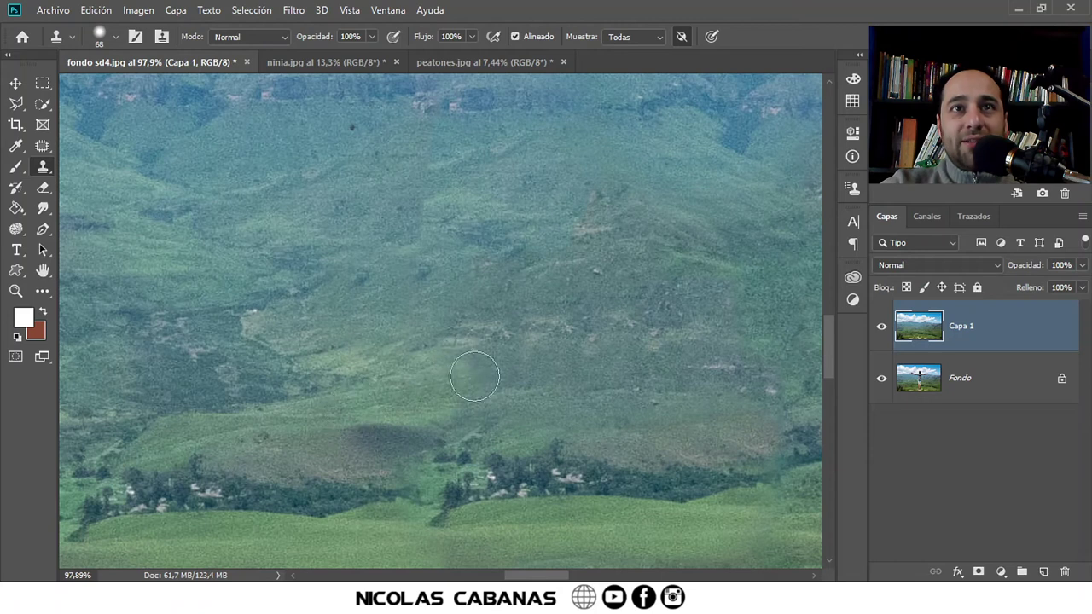
Step: Patch two grassy blotches with texture from nearby clean grass using the Patch tool
key("j")
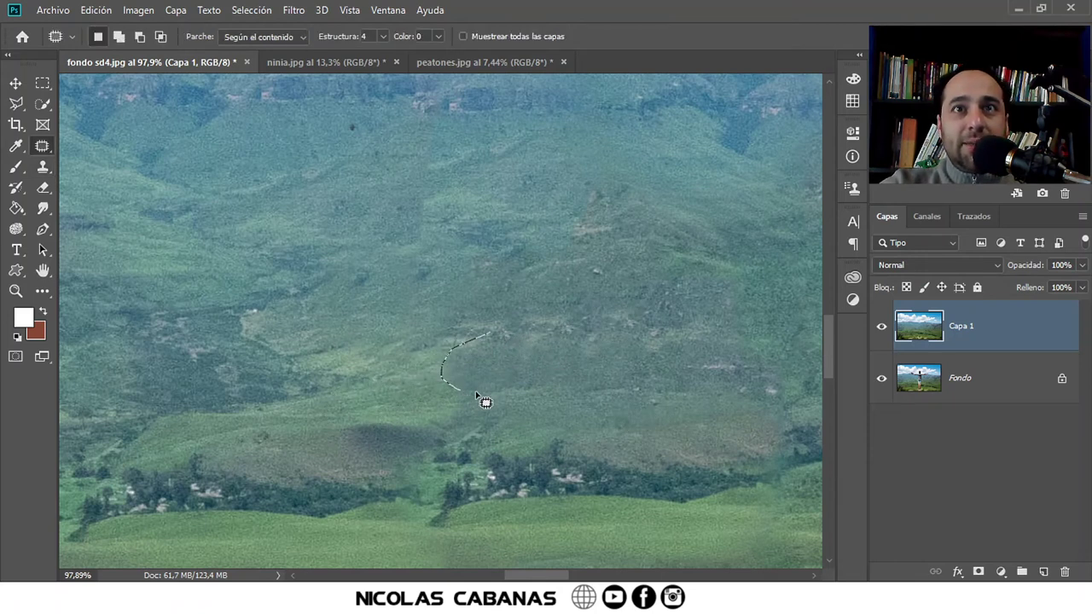
left_click_drag(465, 322, 467, 326)
left_click_drag(493, 361, 369, 374)
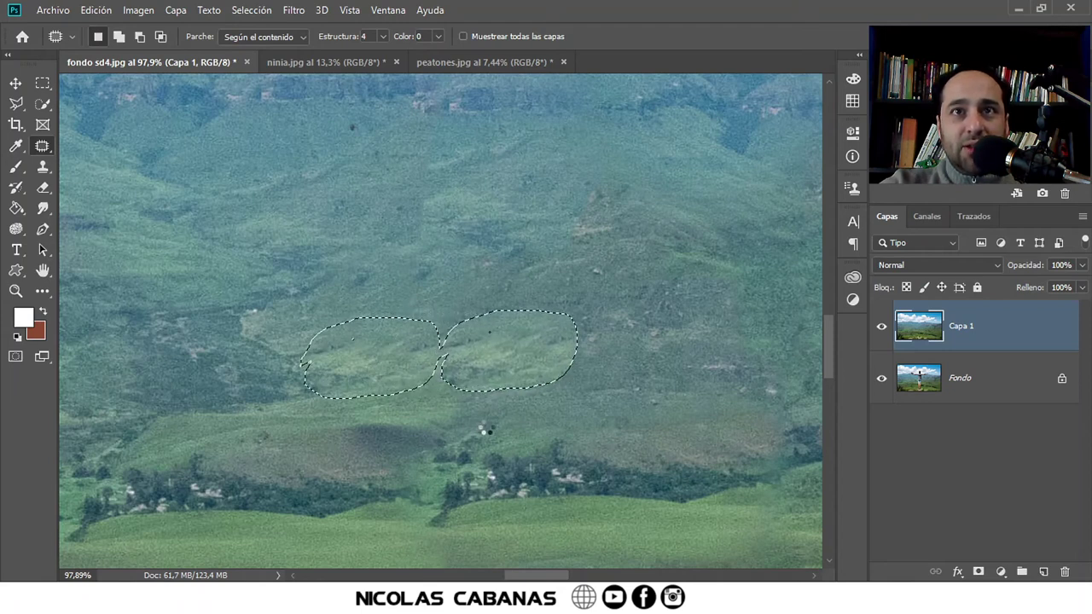
key("ctrl+d")
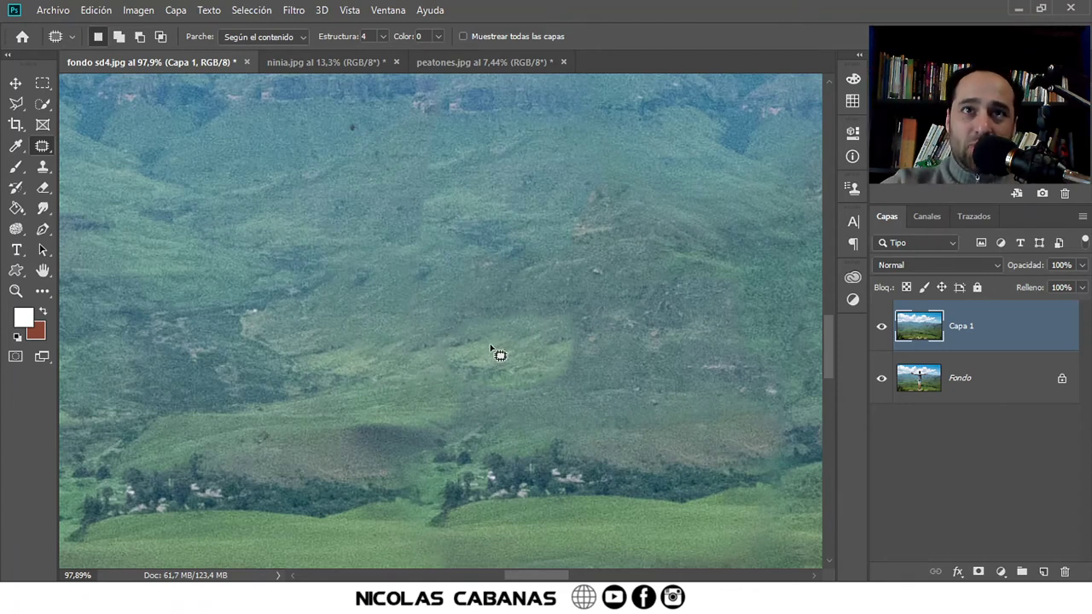
left_click_drag(440, 351, 442, 359)
left_click_drag(555, 342, 563, 331)
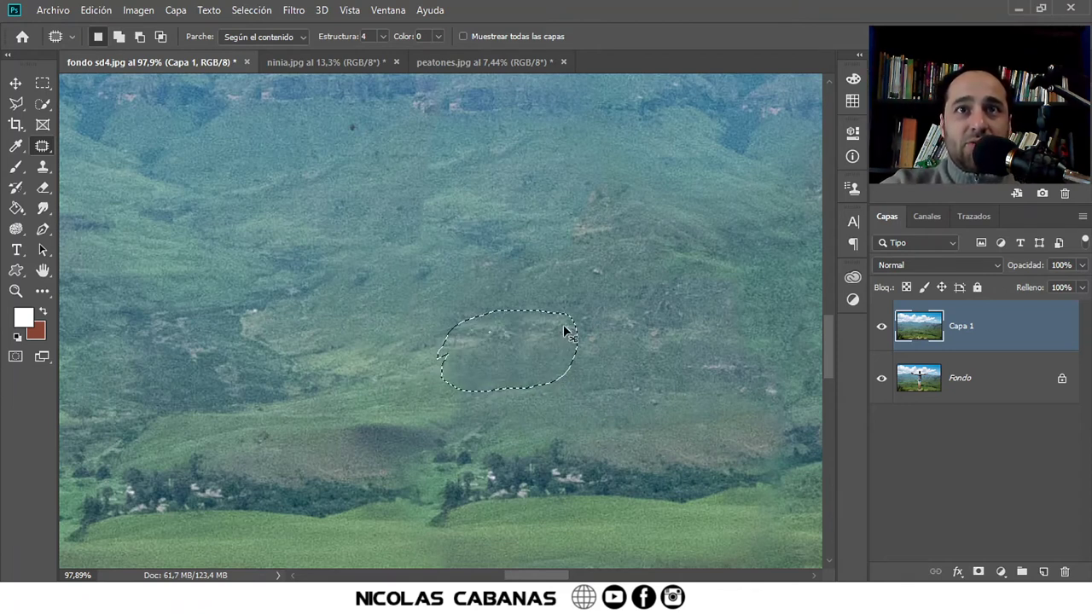
key("ctrl+d")
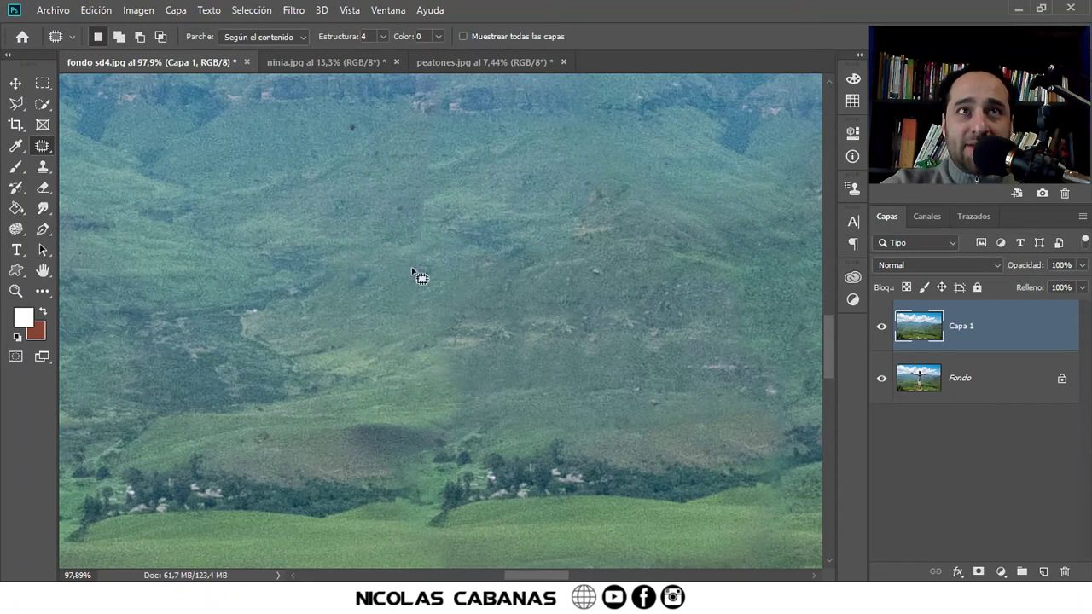
Step: Switch the patch mode to Normal and patch two more hillside areas
left_click(269, 41)
left_click(267, 46)
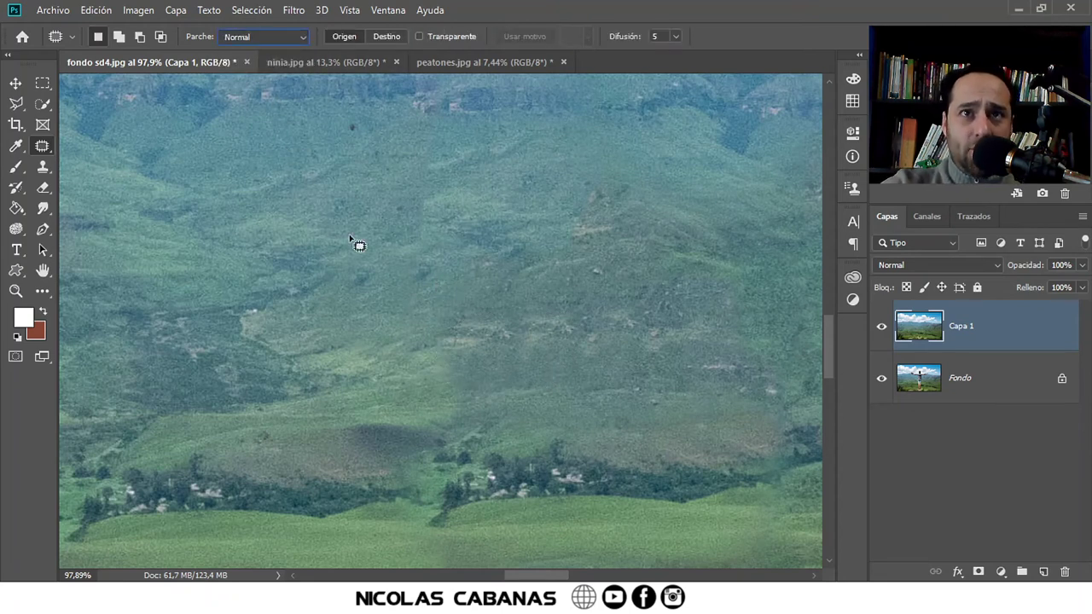
mouse_move(516, 306)
left_mouse_down()
mouse_move(482, 308)
mouse_move(385, 281)
left_mouse_up()
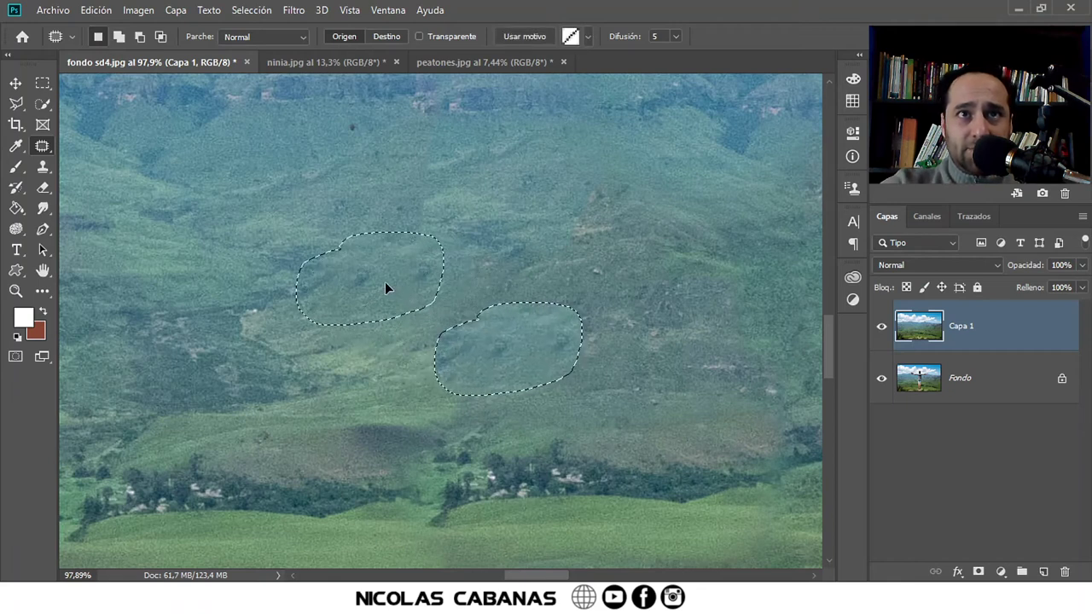
key("ctrl+d")
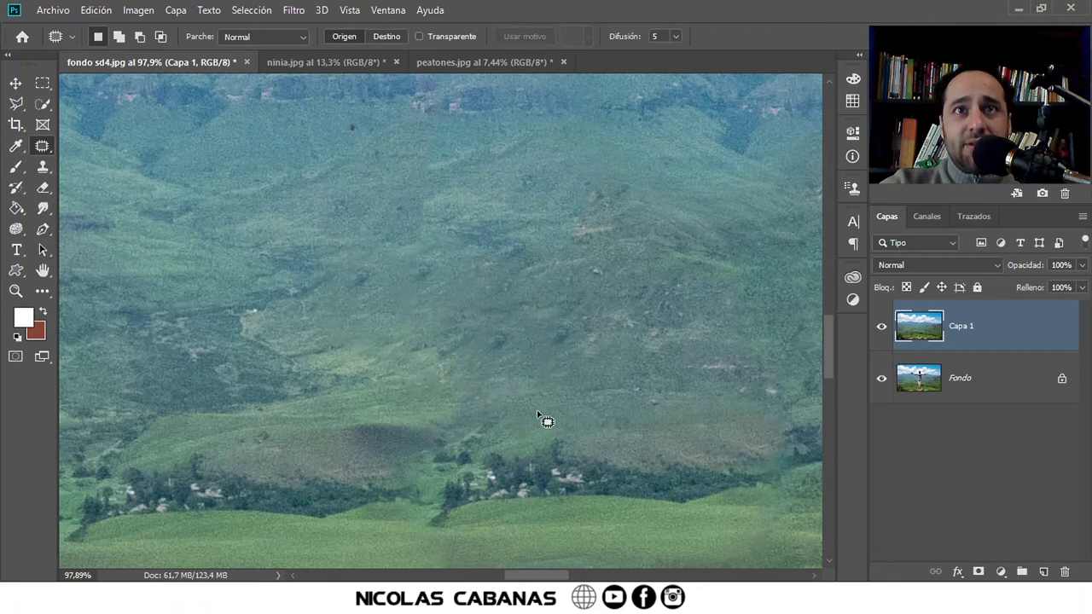
Step: Zoom in on the mid-hillside grass and patch another grassy spot from nearby texture
key("z")
left_click(621, 378)
left_click(622, 380, "alt")
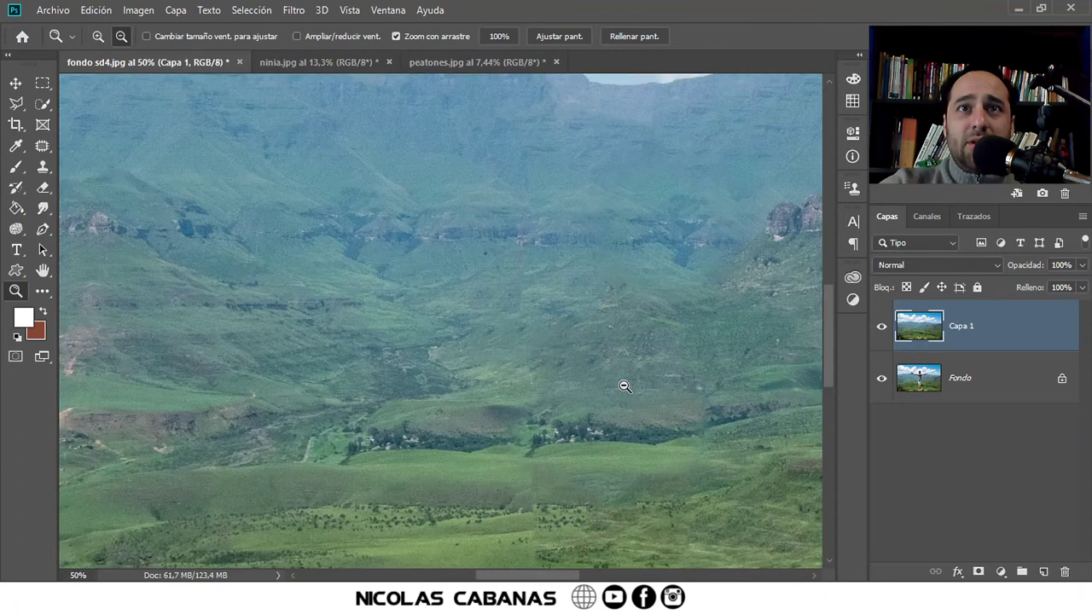
left_click_drag(480, 362, 410, 347)
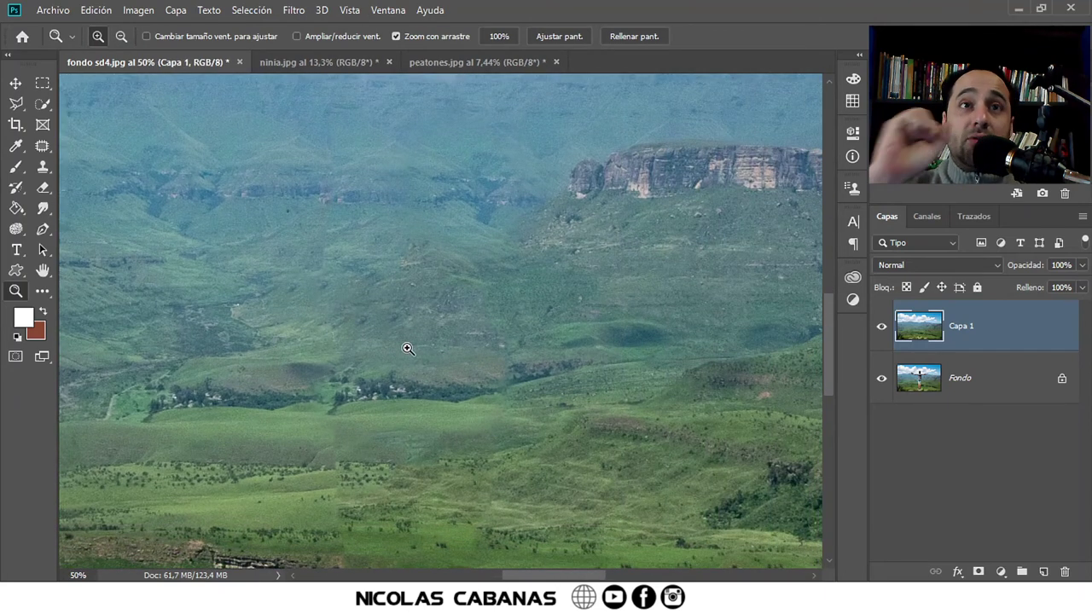
left_click_drag(385, 320, 452, 333)
left_click(42, 146)
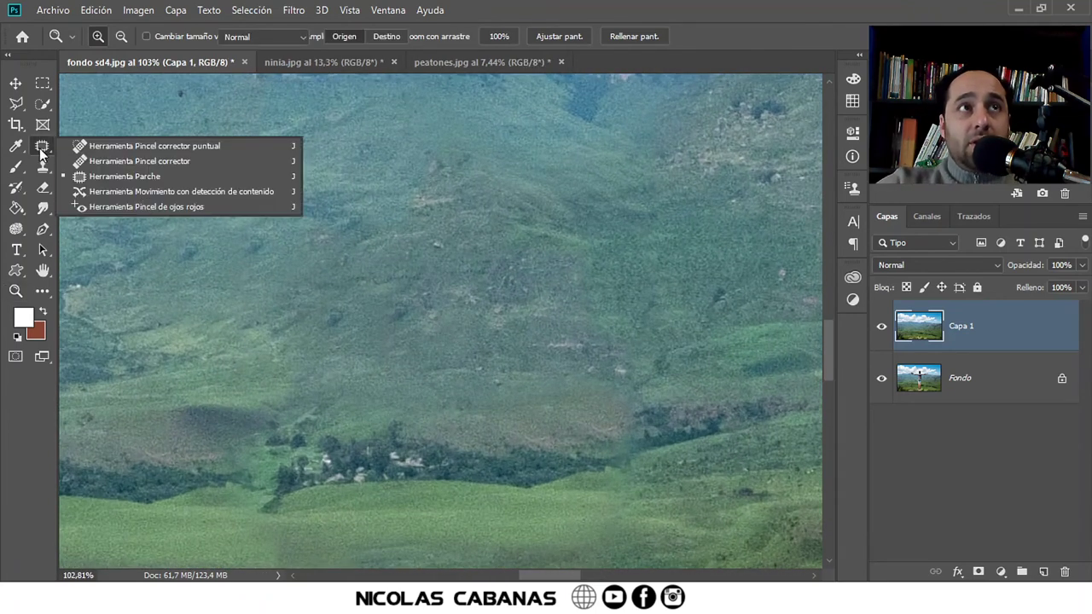
mouse_move(328, 310)
left_mouse_down()
mouse_move(353, 332)
mouse_move(319, 276)
left_mouse_up()
key("ctrl+d")
Step: Pan up to bring the cliffs and sky above the mountains into view
mouse_move(519, 312)
left_mouse_down()
mouse_move(378, 317)
mouse_move(207, 375)
left_mouse_up()
mouse_move(389, 281)
left_mouse_down()
mouse_move(415, 459)
mouse_move(302, 497)
left_mouse_up()
mouse_move(380, 196)
left_mouse_down()
mouse_move(381, 247)
mouse_move(568, 398)
mouse_move(453, 407)
mouse_move(237, 370)
mouse_move(540, 275)
left_mouse_up()
Step: Patch the lighter grass blotch on the hillside with nearby grass texture
scroll(477, 389, "down", 2)
scroll(466, 412, "down", 2)
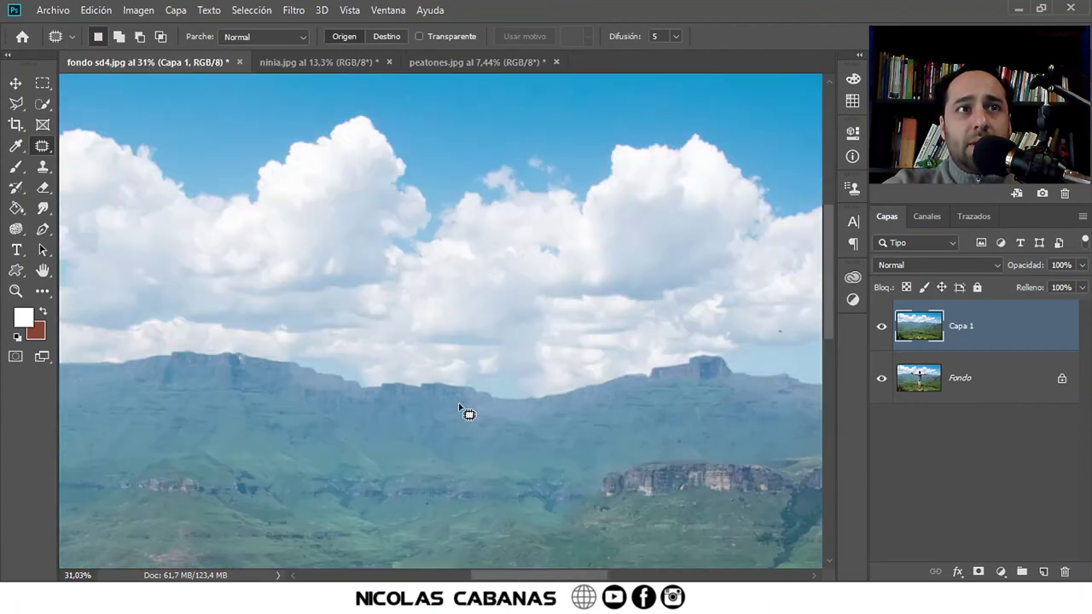
scroll(533, 437, "down", 2)
scroll(523, 460, "down", 1)
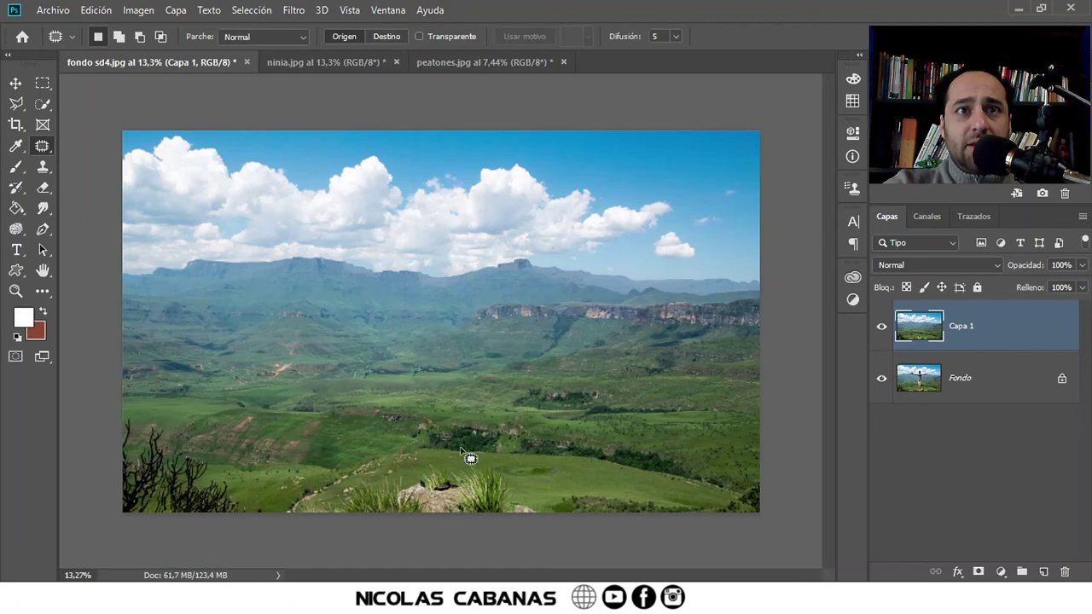
scroll(433, 523, "up", 1)
scroll(425, 507, "up", 1)
scroll(419, 384, "up", 1)
scroll(417, 350, "up", 1)
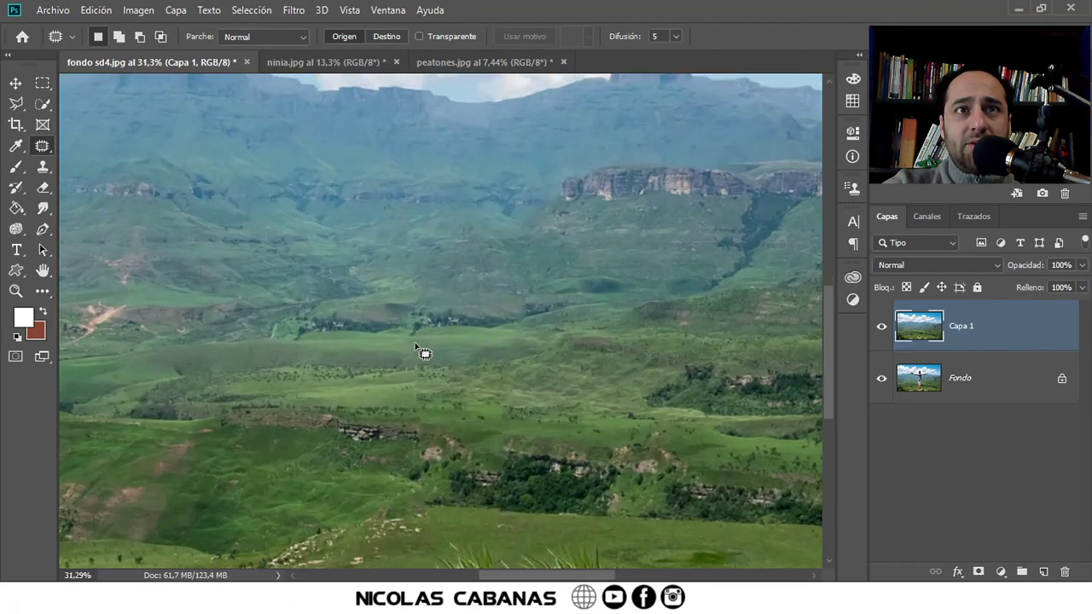
scroll(416, 346, "up", 3)
scroll(418, 349, "up", 2)
scroll(421, 347, "up", 2)
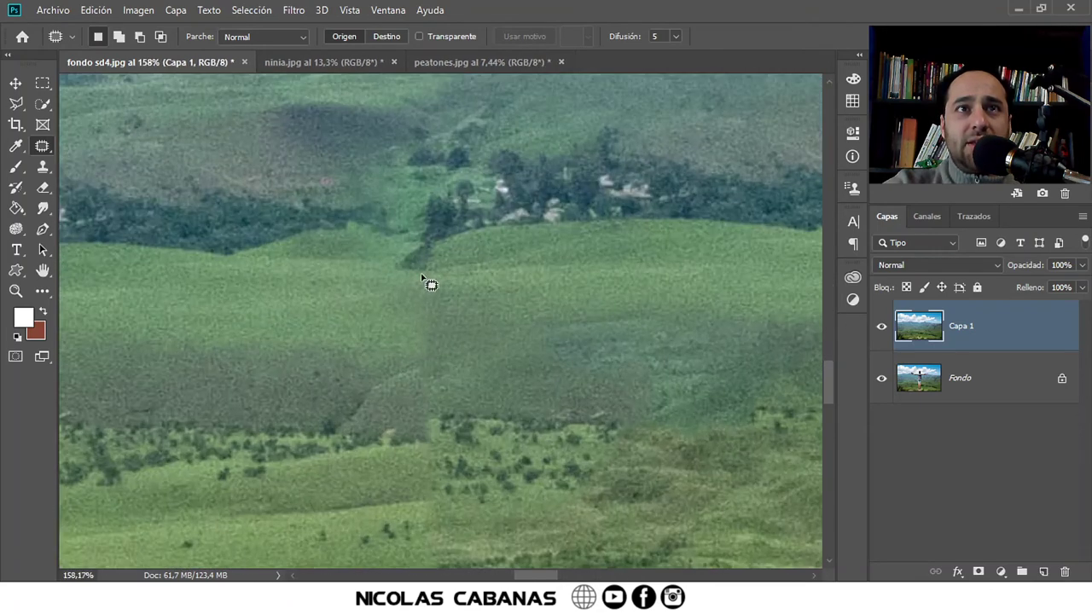
mouse_move(457, 295)
left_mouse_down()
mouse_move(439, 310)
mouse_move(370, 316)
left_mouse_up()
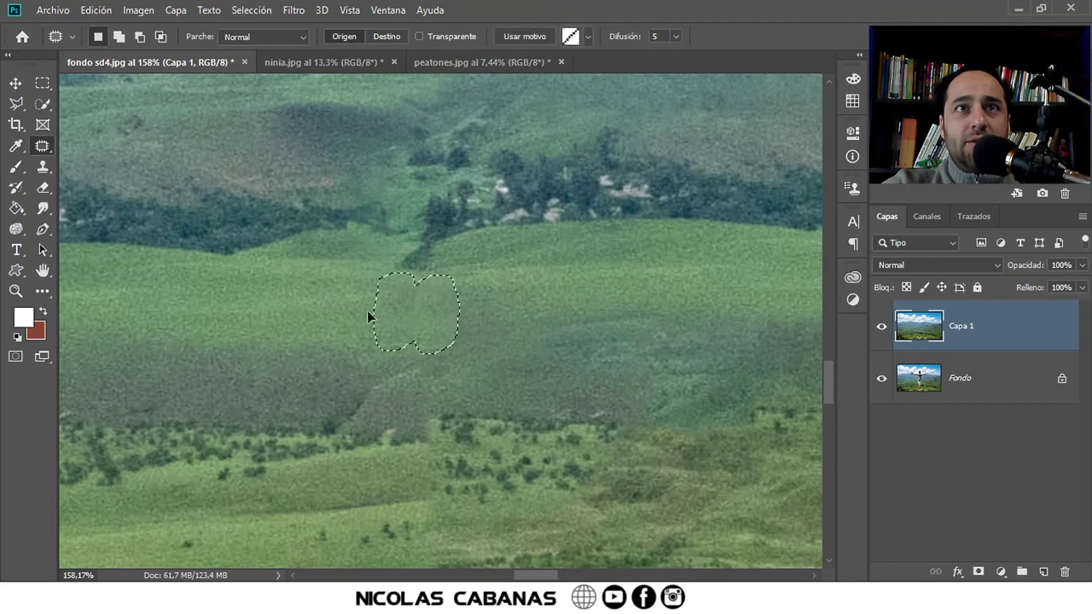
left_click(510, 321)
Step: Replace the dark hillside blotch with grass patched from the right
scroll(546, 418, "down", 3)
scroll(550, 418, "down", 1)
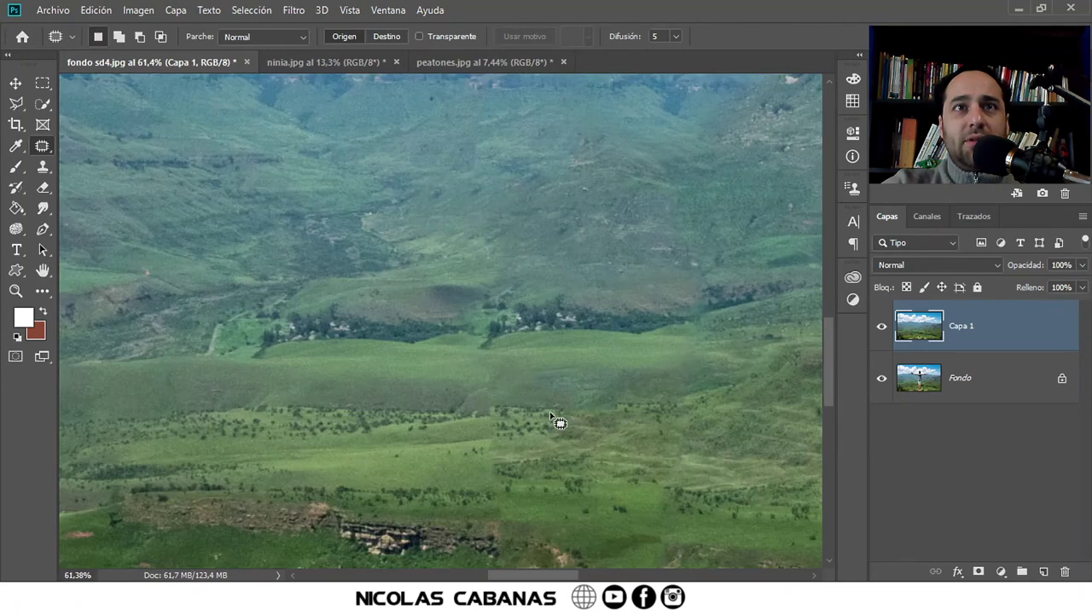
scroll(563, 384, "up", 1)
scroll(529, 341, "up", 1)
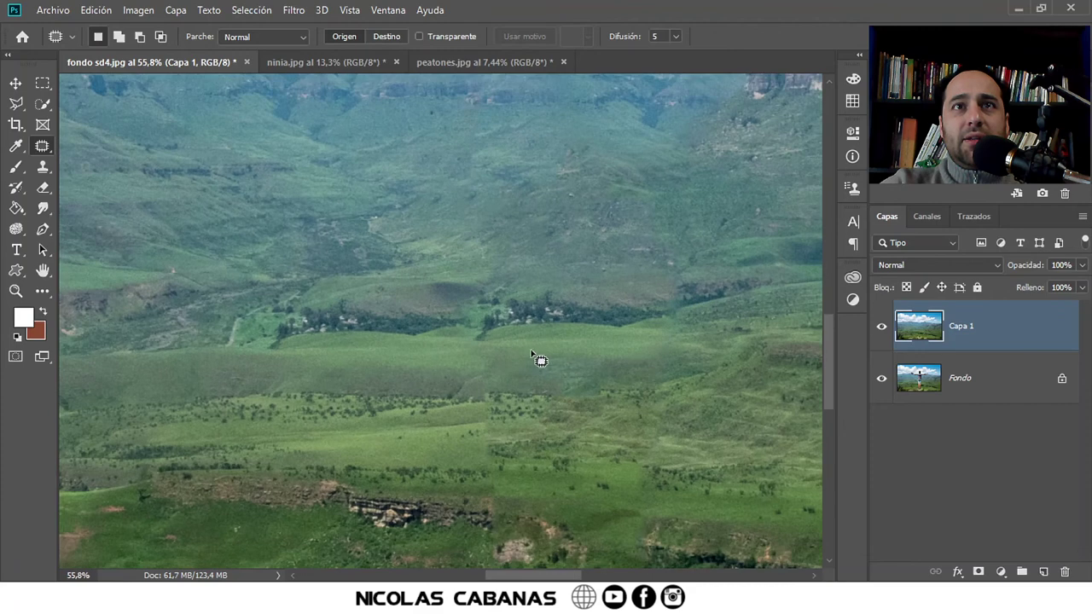
scroll(529, 341, "up", 1)
scroll(522, 328, "up", 2)
scroll(440, 320, "up", 2)
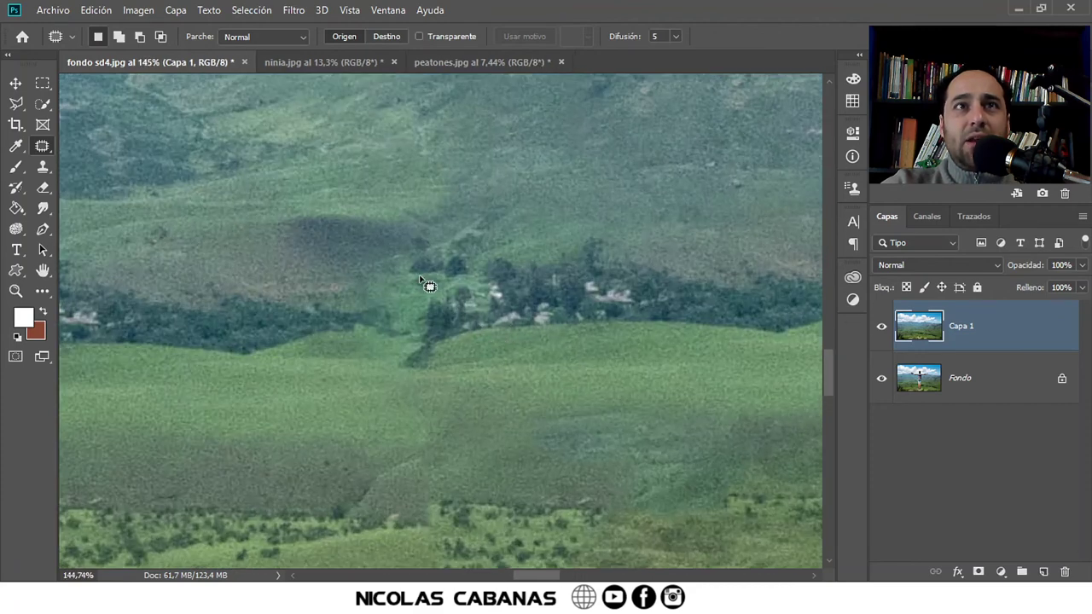
scroll(500, 316, "down", 2)
scroll(503, 328, "down", 2)
scroll(546, 324, "down", 2)
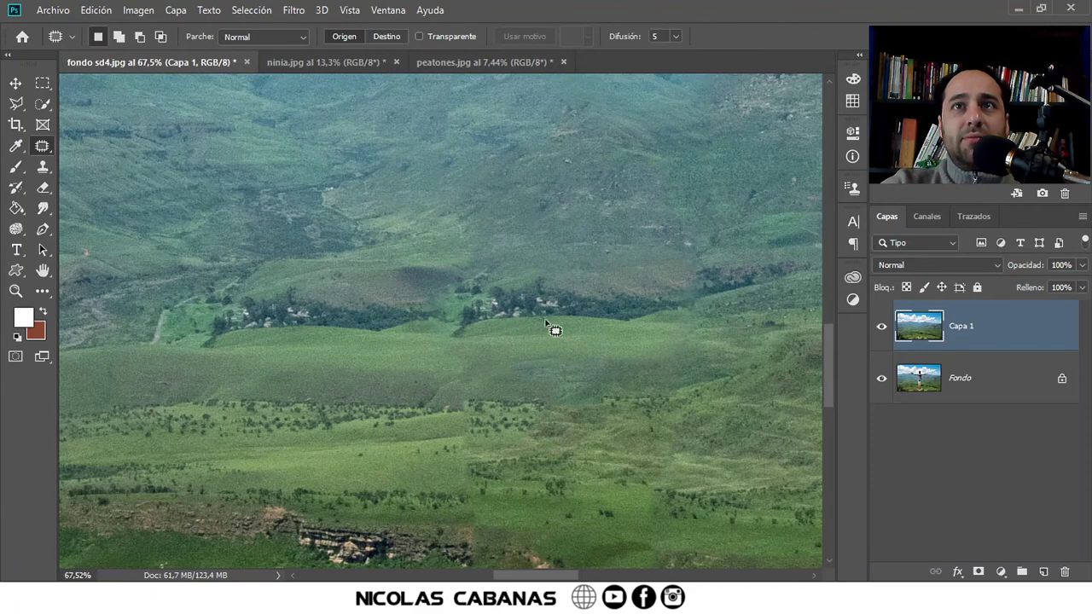
scroll(555, 251, "up", 3)
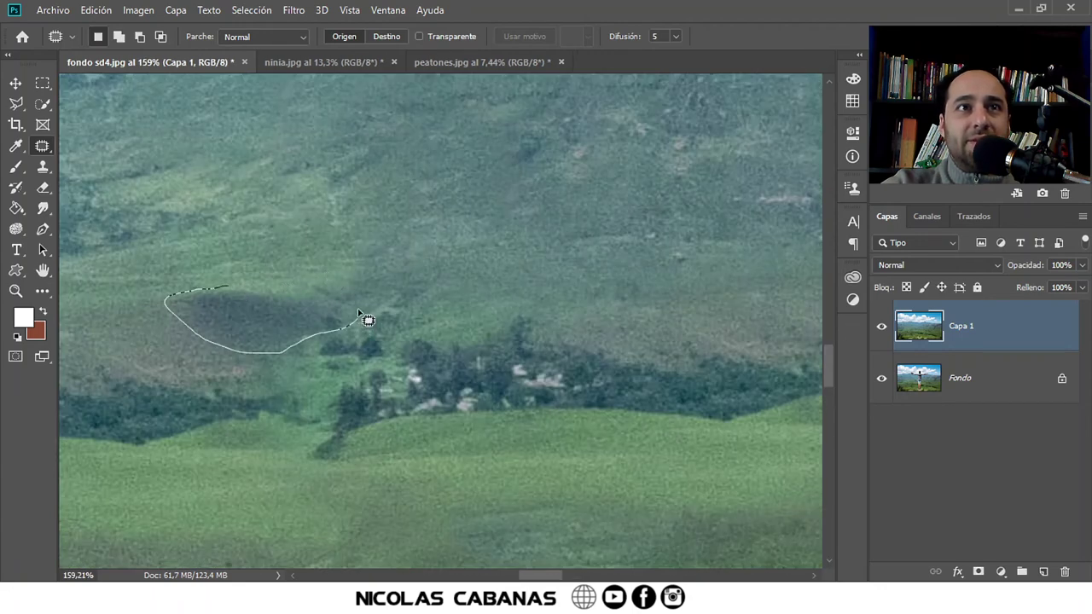
left_click_drag(256, 312, 667, 253)
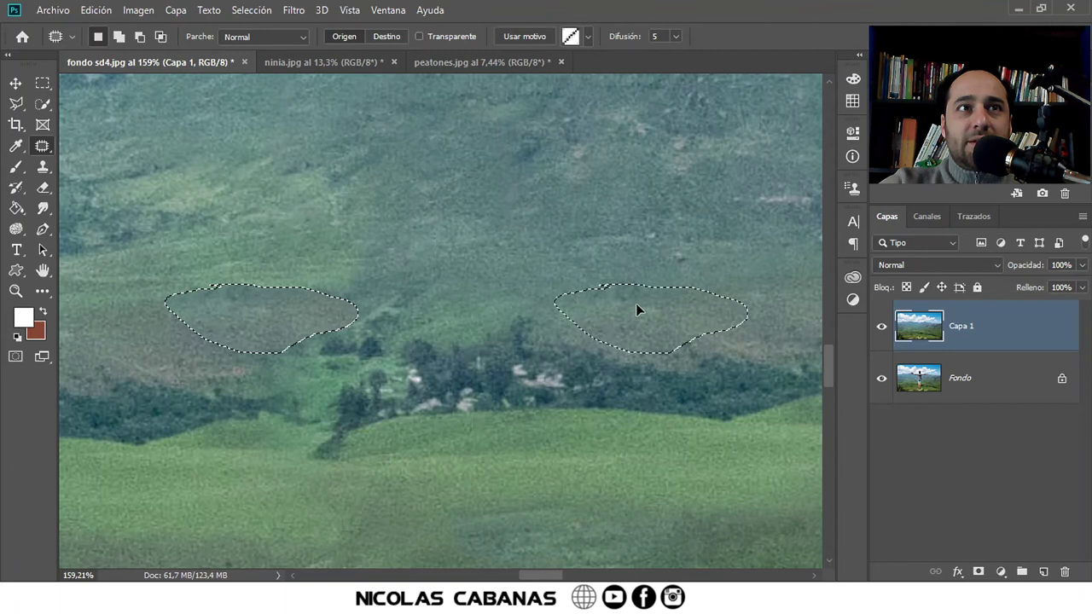
key("ctrl+d")
Step: Check the result zoomed out, then patch another blotch in the hillside grass
key("z")
scroll(461, 359, "down", 5)
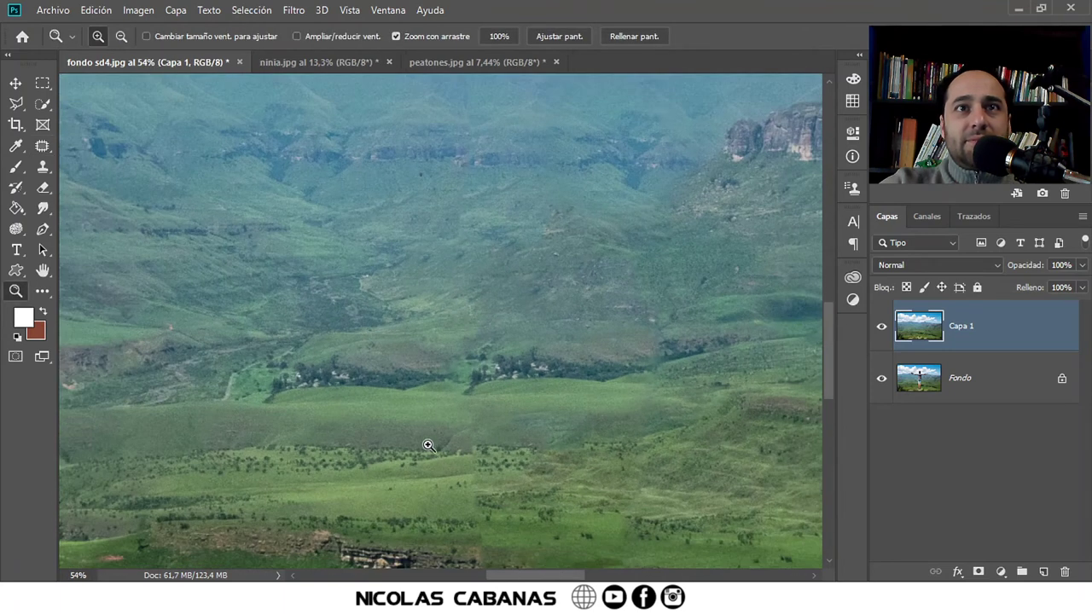
scroll(444, 366, "up", 4)
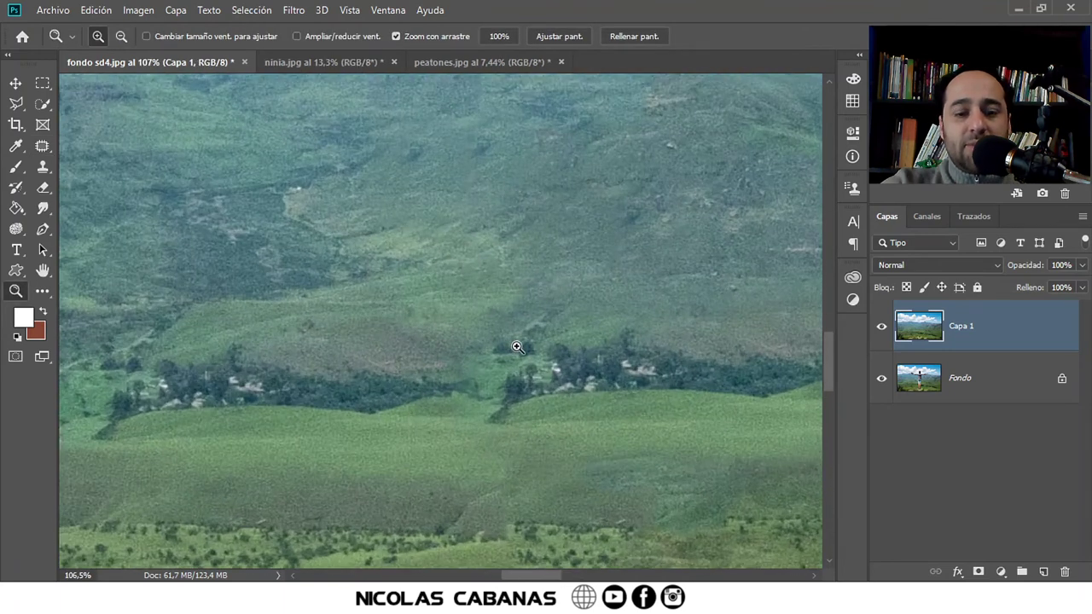
key("j")
left_click_drag(455, 343, 410, 328)
left_click_drag(609, 334, 611, 334)
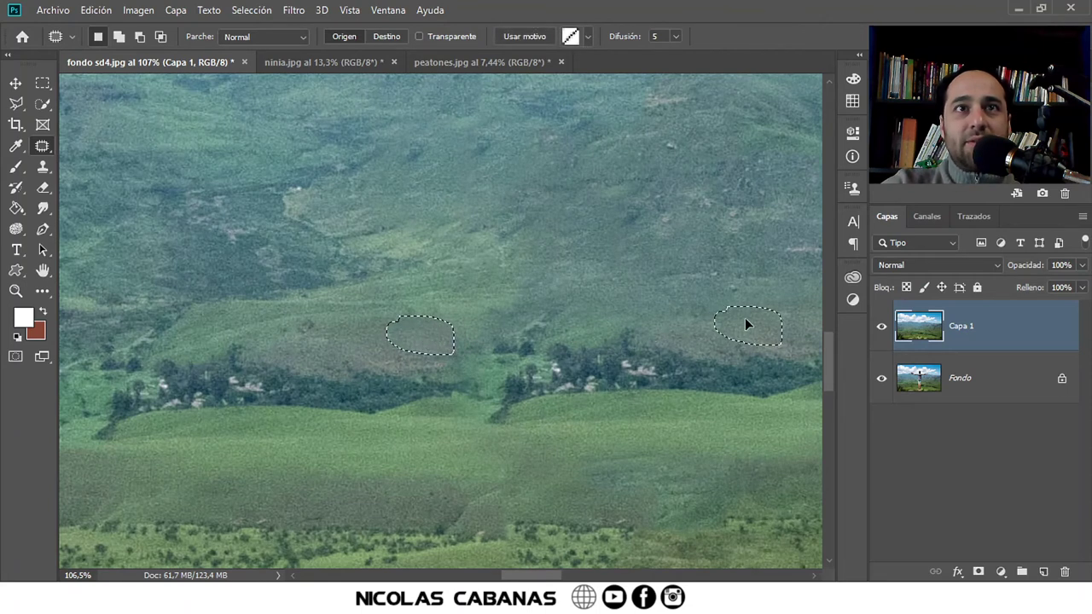
key("ctrl+d")
Step: Patch a grass seam on the lower hillside with grass pulled from the left
key("z")
scroll(534, 373, "down", 2)
scroll(551, 398, "down", 2)
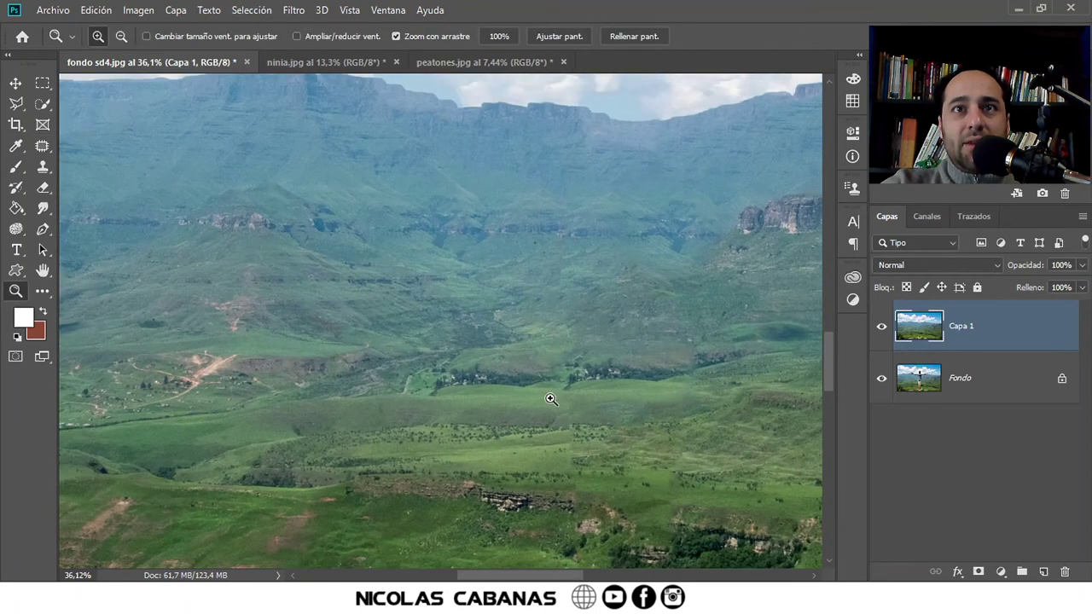
scroll(421, 278, "down", 2)
scroll(468, 390, "down", 1)
scroll(416, 359, "up", 4)
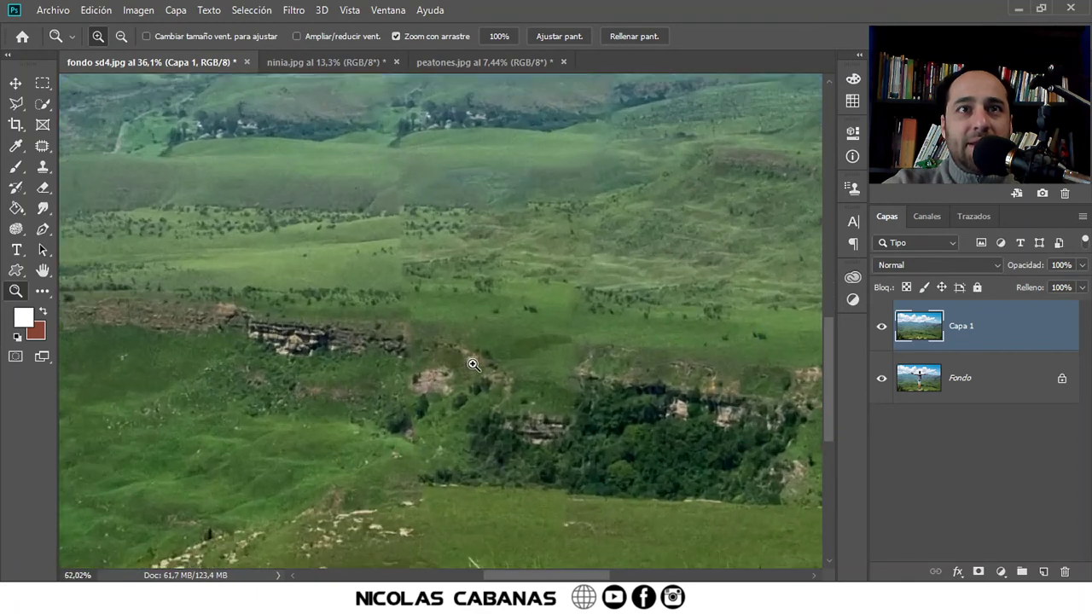
scroll(410, 313, "up", 3)
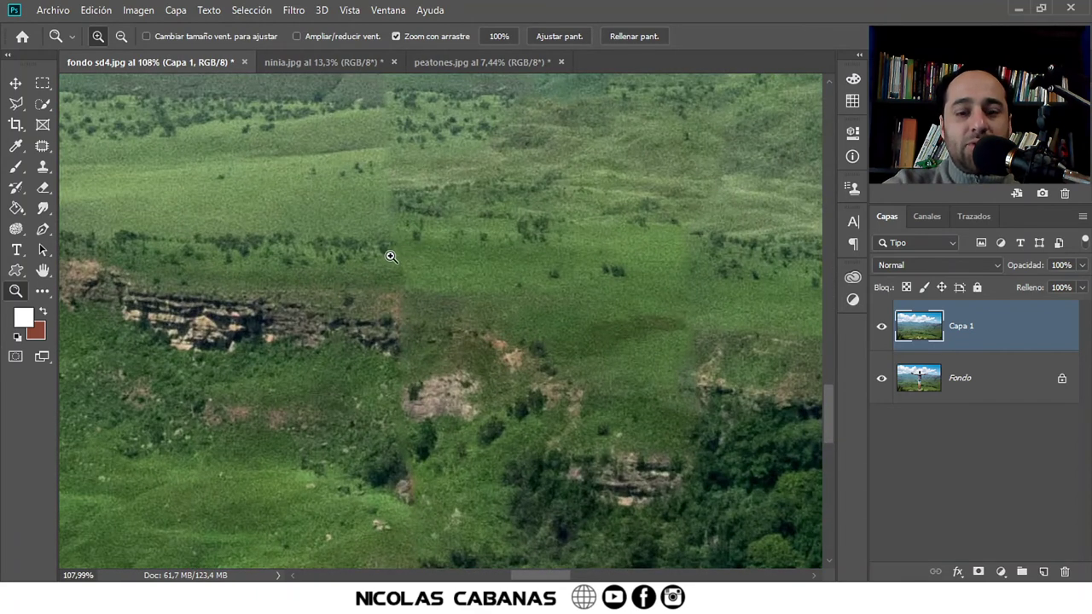
key("j")
left_click_drag(396, 255, 429, 409)
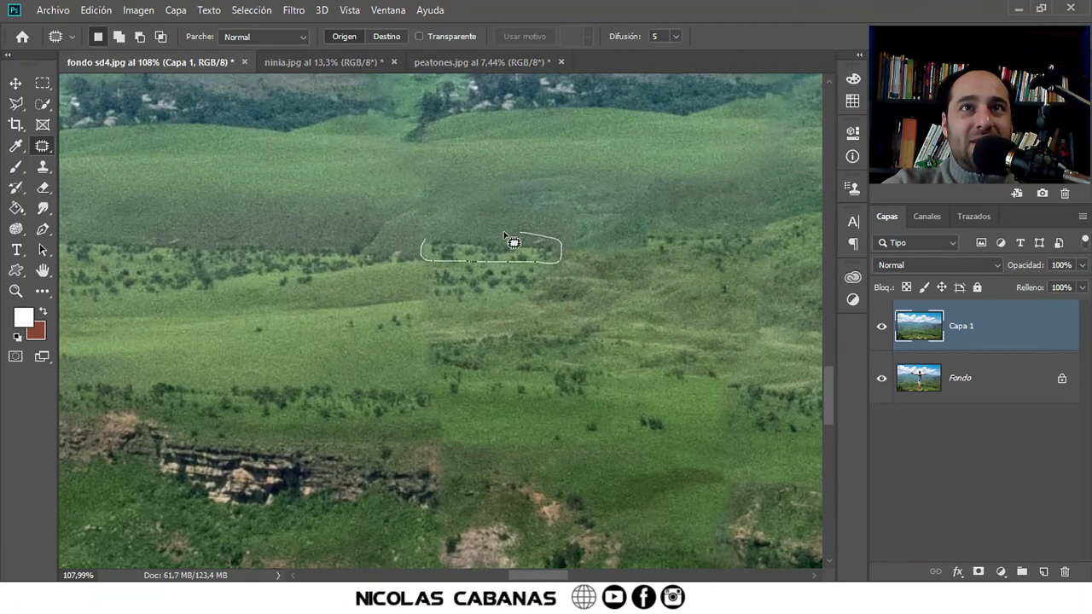
mouse_move(462, 244)
left_mouse_down()
mouse_move(301, 250)
mouse_move(284, 228)
left_mouse_up()
key("ctrl+d")
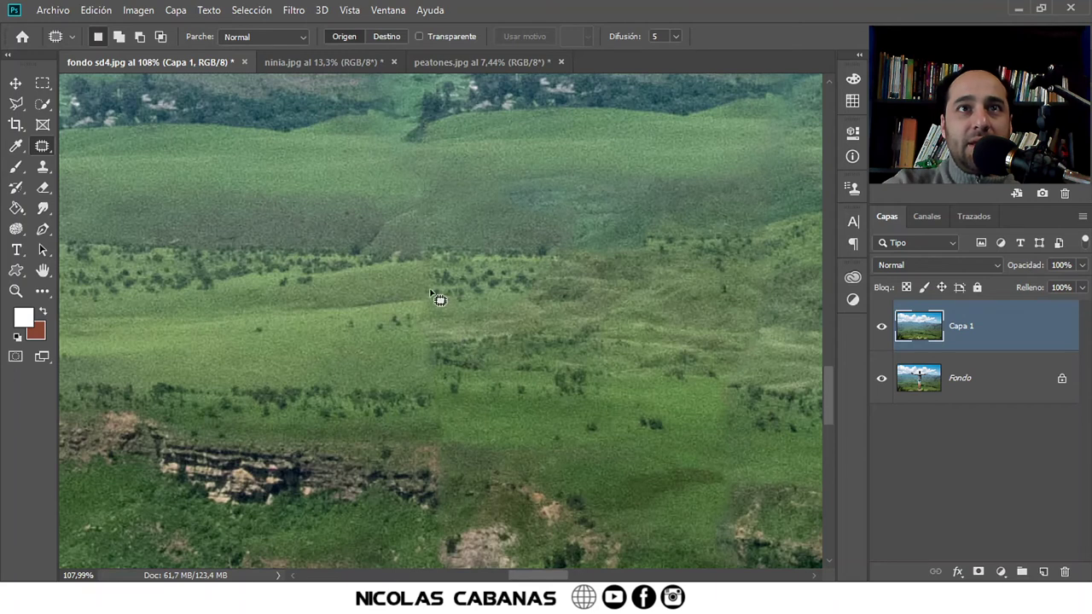
Step: Patch the seam near the rock ledge and two small grass spots
scroll(431, 320, "down", 2)
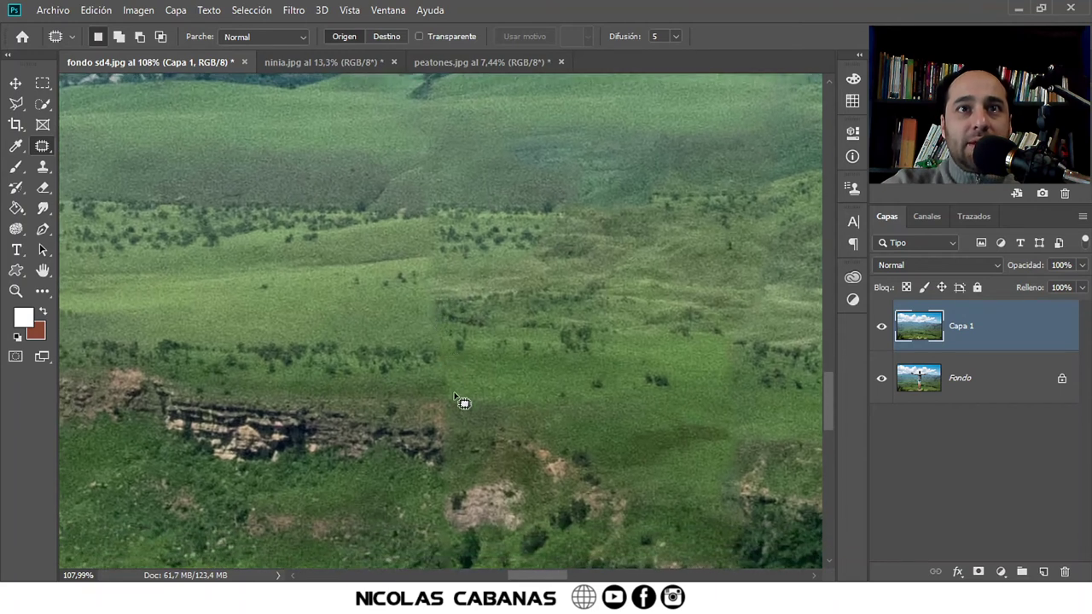
mouse_move(430, 426)
left_mouse_down()
mouse_move(444, 390)
mouse_move(421, 359)
left_mouse_up()
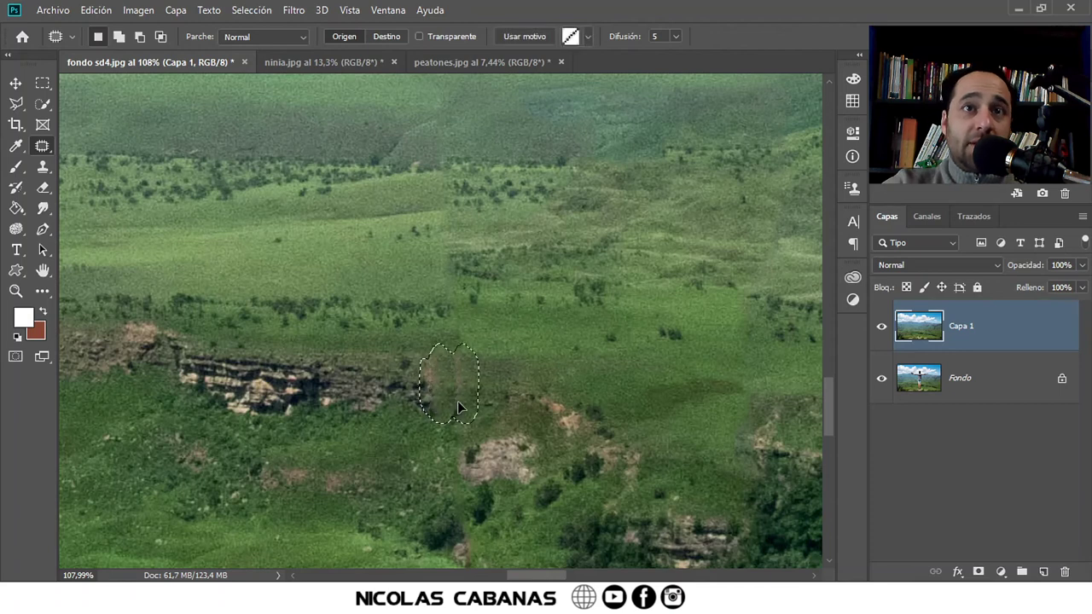
left_click_drag(418, 407, 384, 438)
key("ctrl+d")
left_click_drag(466, 447, 405, 385)
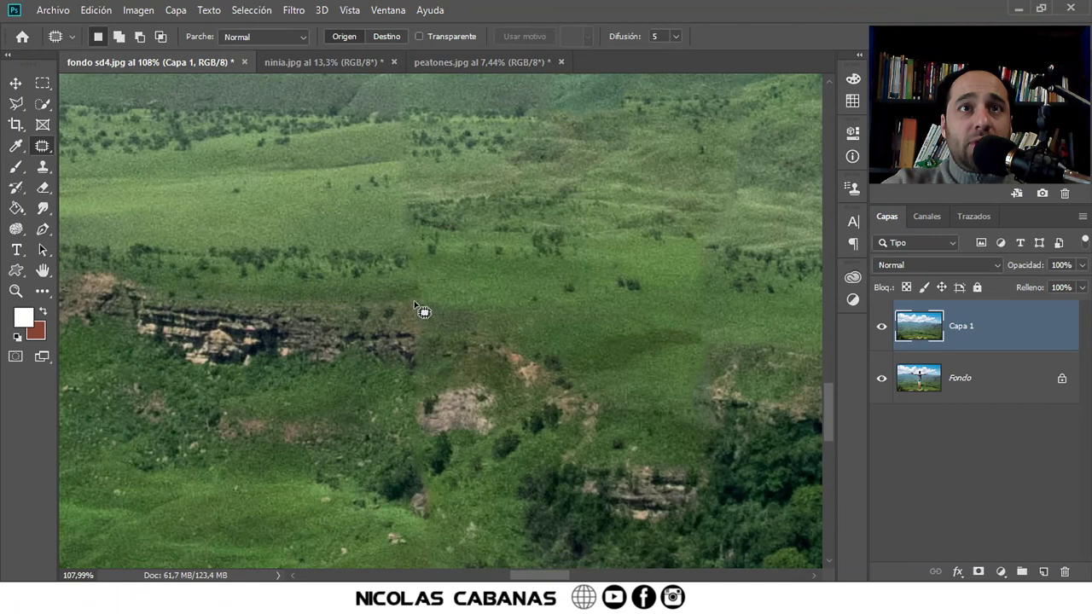
left_click_drag(419, 305, 423, 312)
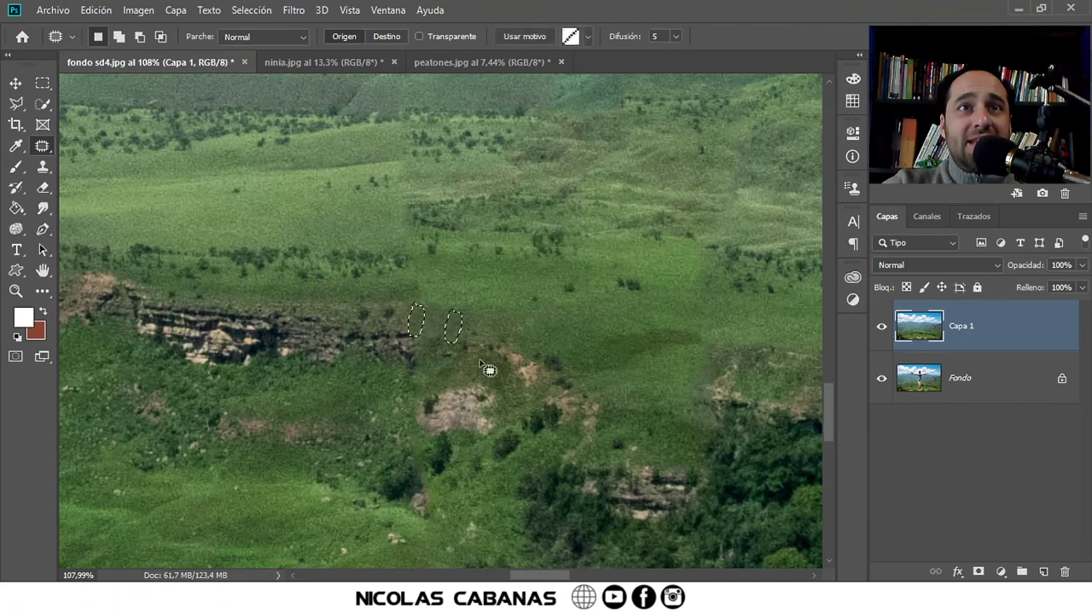
left_click_drag(481, 453, 390, 175)
mouse_move(429, 390)
left_mouse_down()
mouse_move(367, 271)
mouse_move(410, 252)
left_mouse_up()
Step: Outline the dark birds on the rock and content-aware patch them with grass from the right
scroll(338, 288, "down", 2)
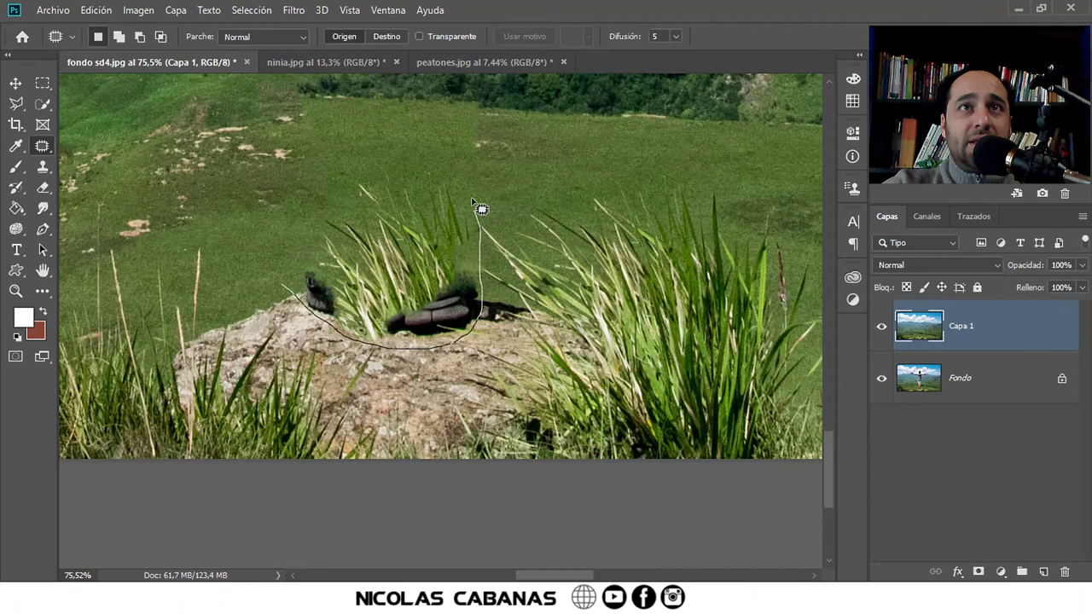
left_click_drag(289, 284, 290, 286)
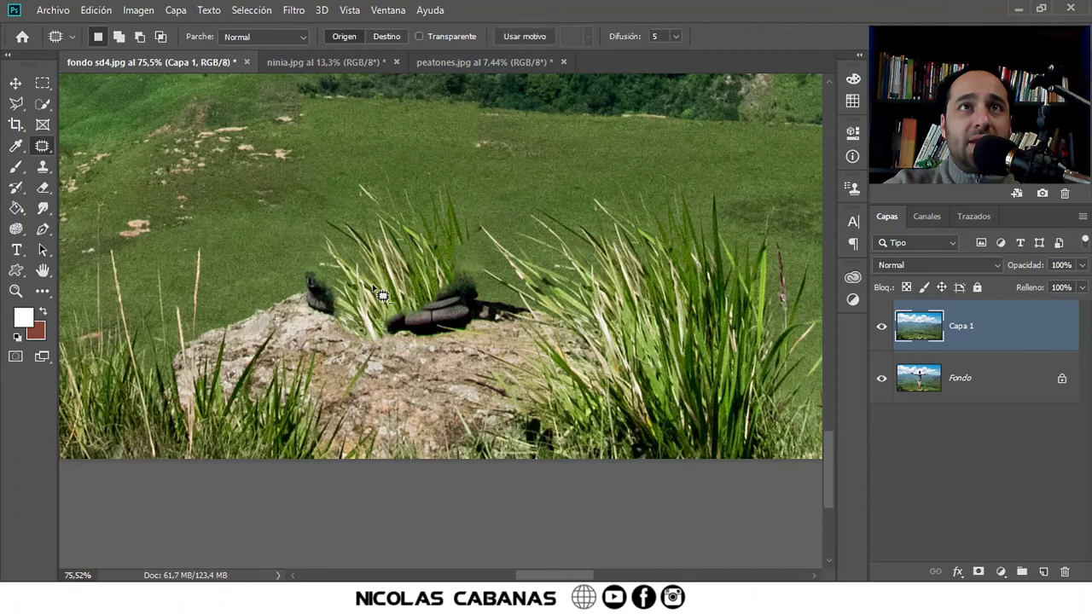
scroll(380, 282, "down", 2)
scroll(380, 282, "down", 1)
left_click(273, 35)
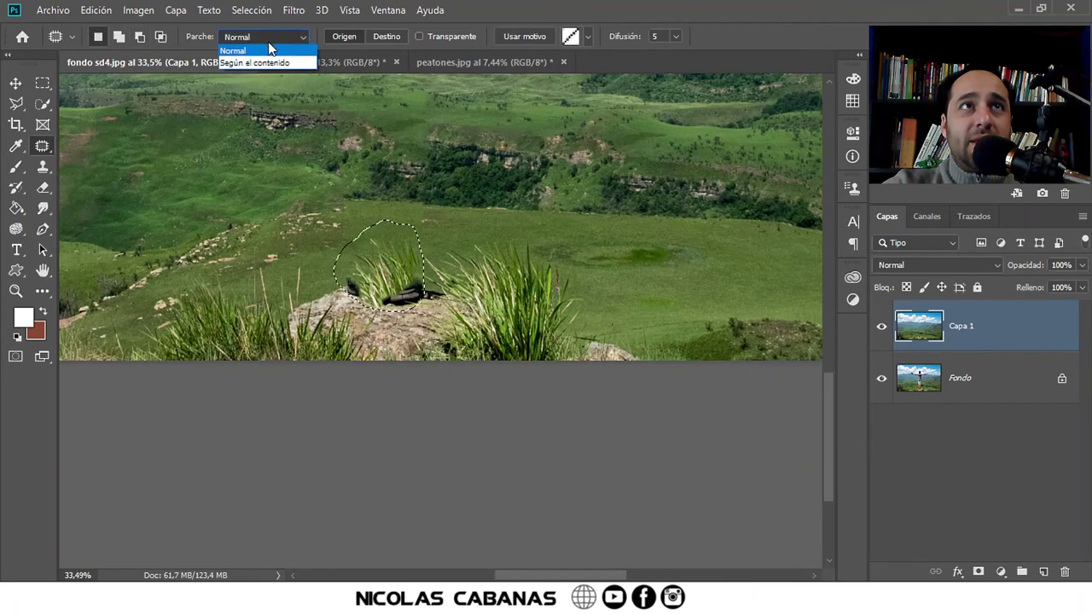
left_click(251, 61)
left_click_drag(380, 276, 737, 275)
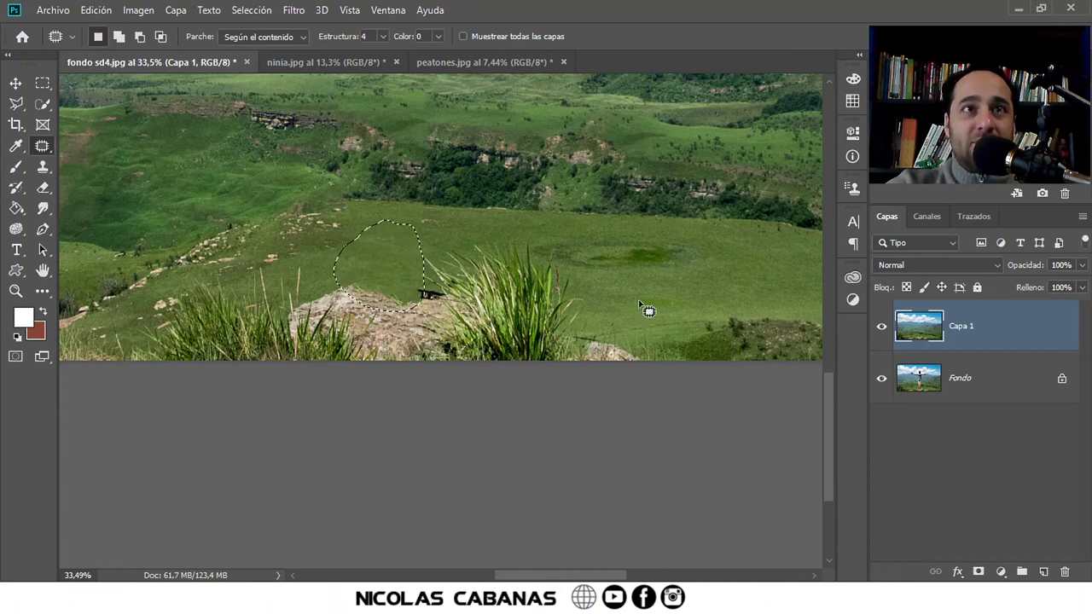
Step: Zoom in close on the rock to inspect the remaining dark shape
key("z")
left_click_drag(365, 307, 446, 307)
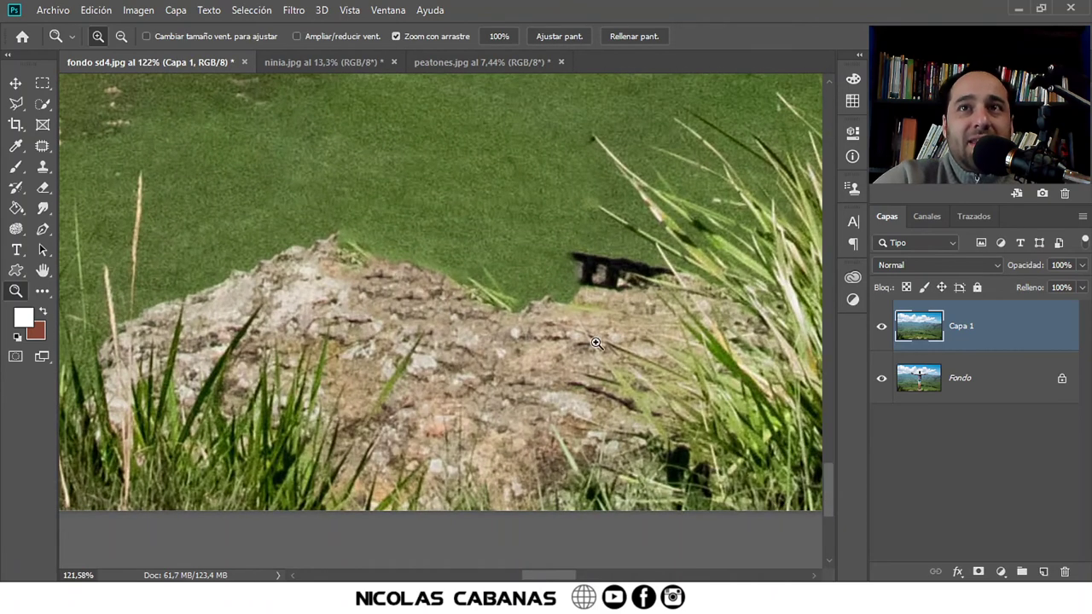
left_click_drag(595, 342, 396, 362)
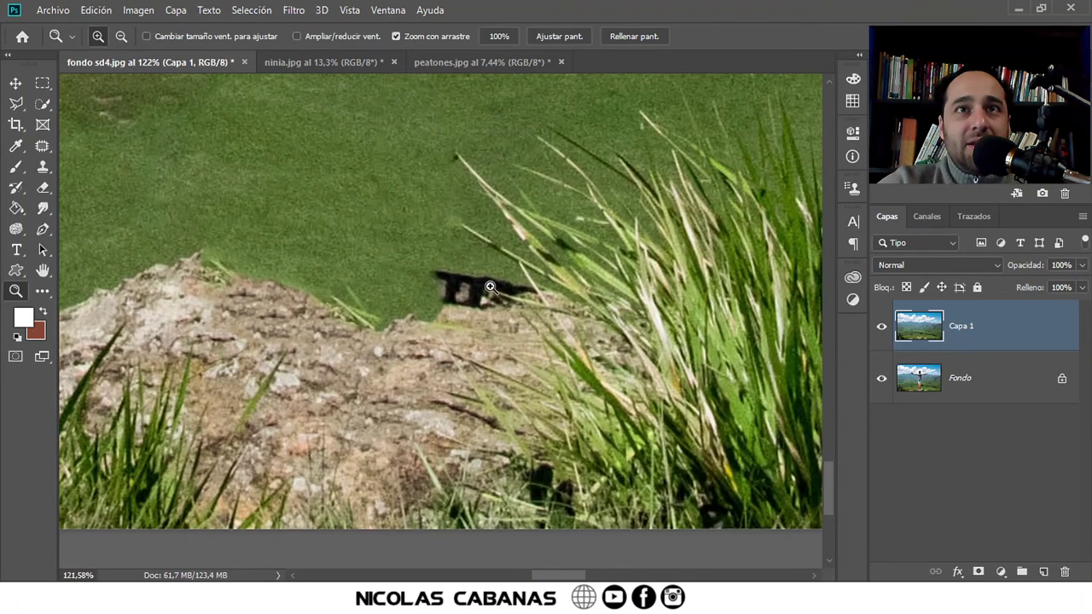
left_click_drag(448, 307, 610, 312)
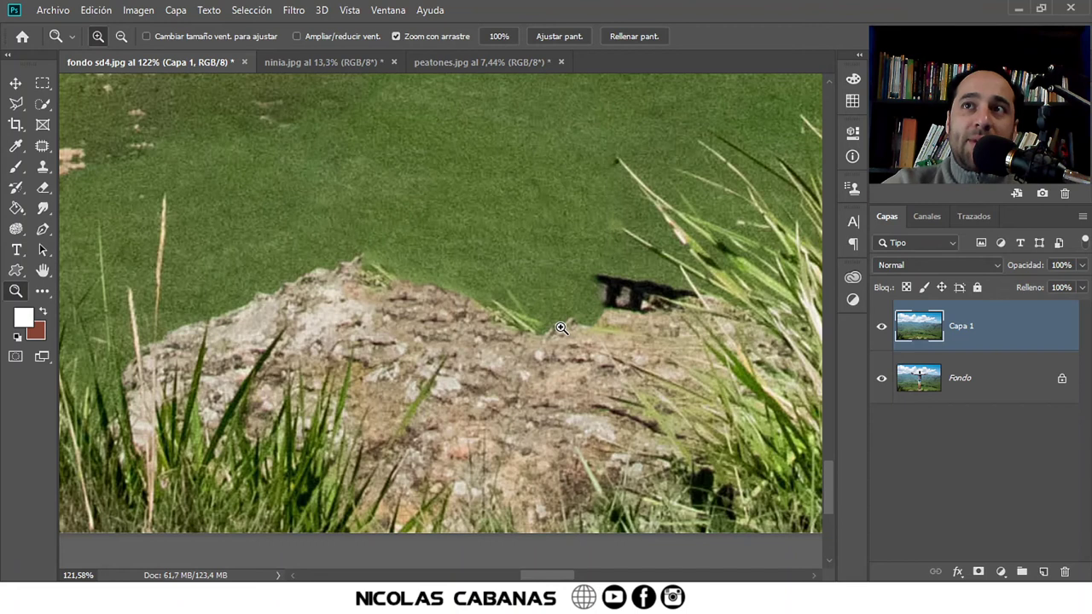
Step: Open Clone Source settings and clone rock texture over the dark animal shape
left_click(854, 190)
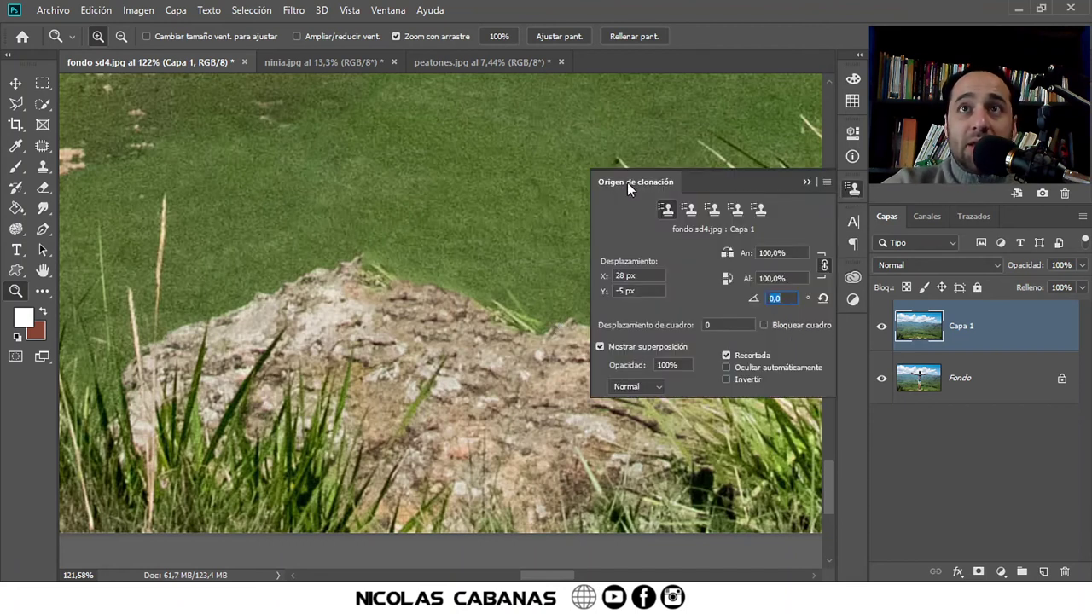
left_click(43, 167)
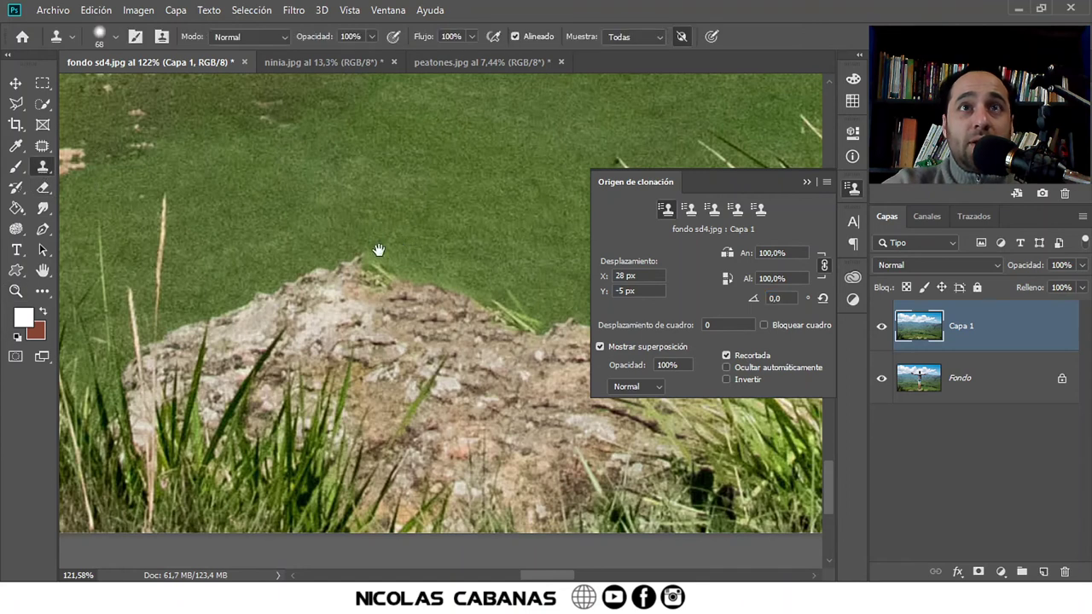
left_click_drag(377, 250, 295, 235)
left_click_drag(427, 260, 317, 254)
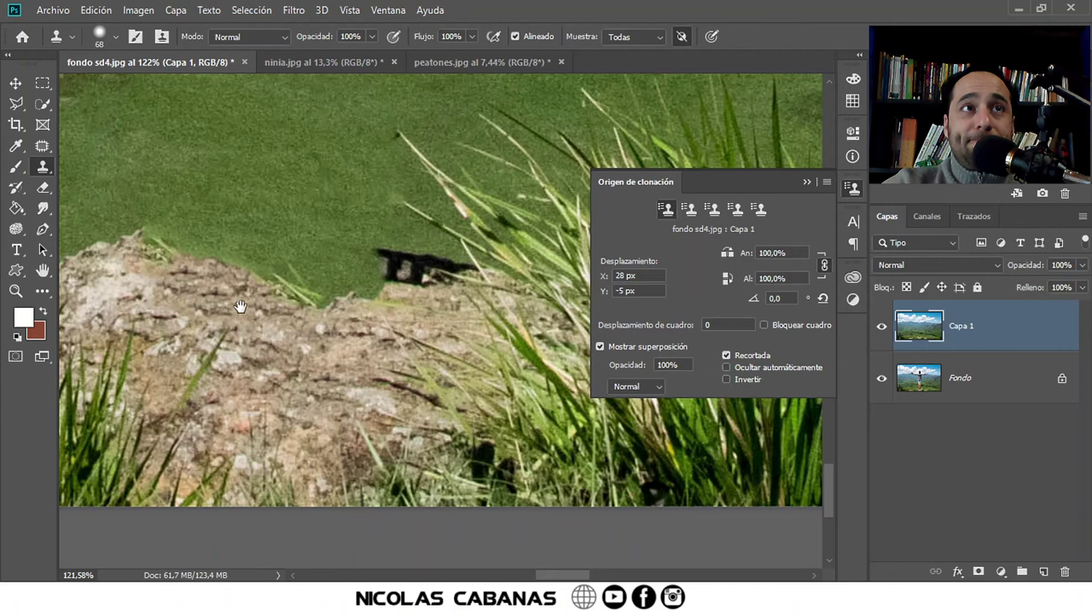
left_click_drag(360, 286, 424, 290)
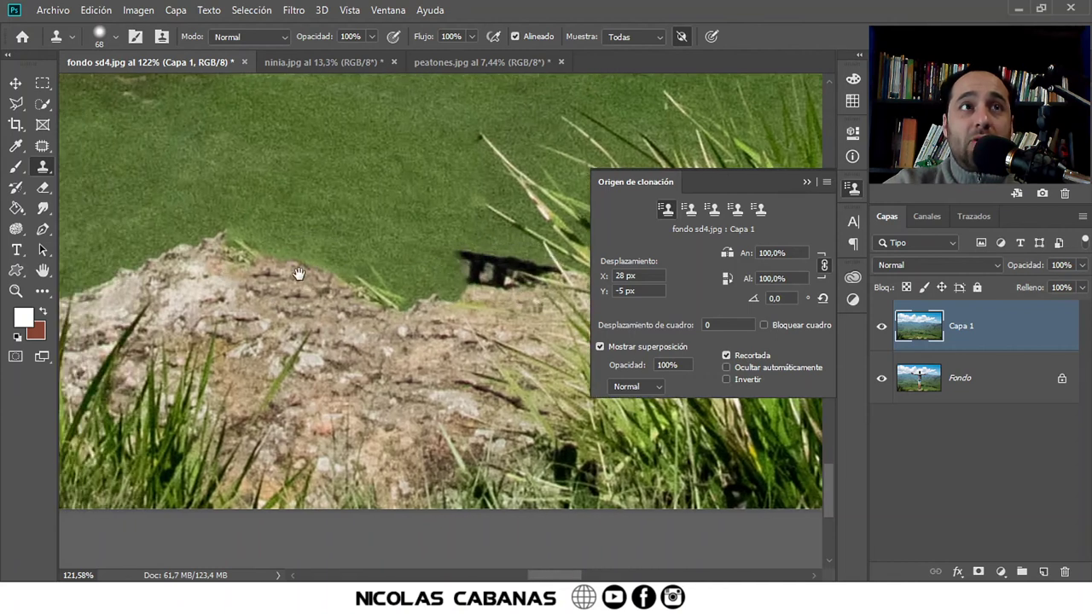
left_click_drag(110, 270, 171, 268)
mouse_move(378, 294)
left_mouse_down()
mouse_move(276, 292)
mouse_move(373, 309)
left_mouse_up()
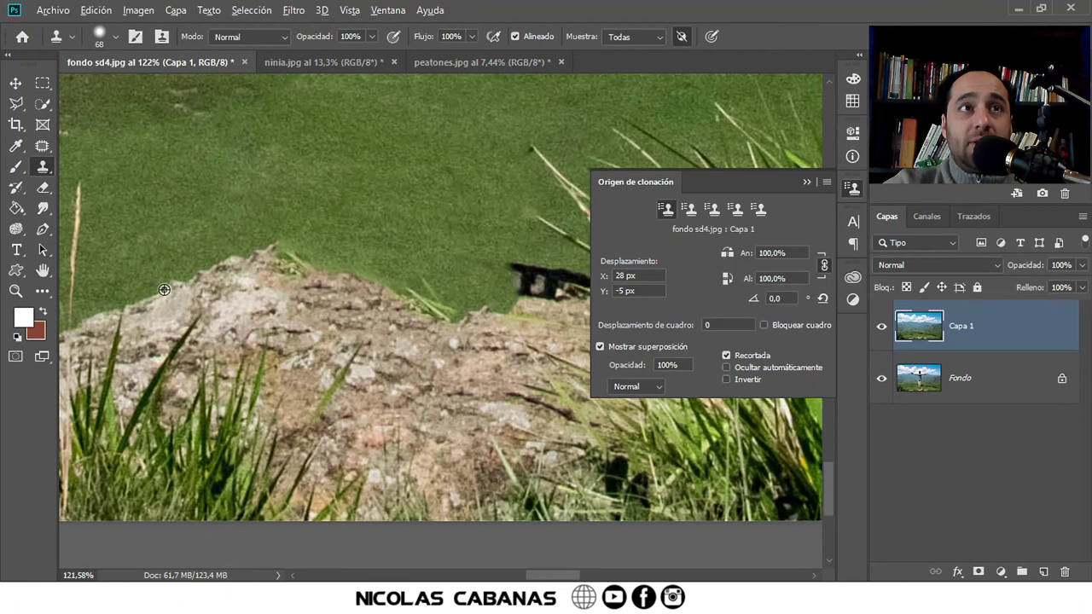
left_click_drag(330, 266, 189, 248)
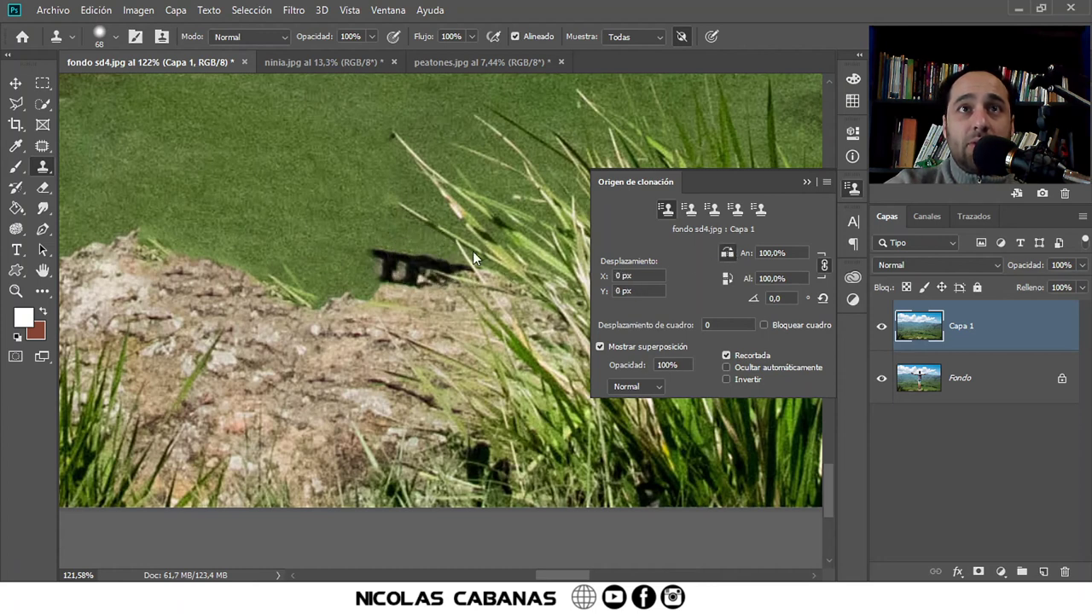
mouse_move(433, 258)
left_mouse_down()
mouse_move(377, 260)
mouse_move(374, 281)
left_mouse_up()
Step: Sample rock at the edge and rebuild the rock's top over the green gap
left_click_drag(257, 368, 438, 383)
mouse_move(386, 349)
left_mouse_down()
mouse_move(341, 361)
mouse_move(347, 369)
left_mouse_up()
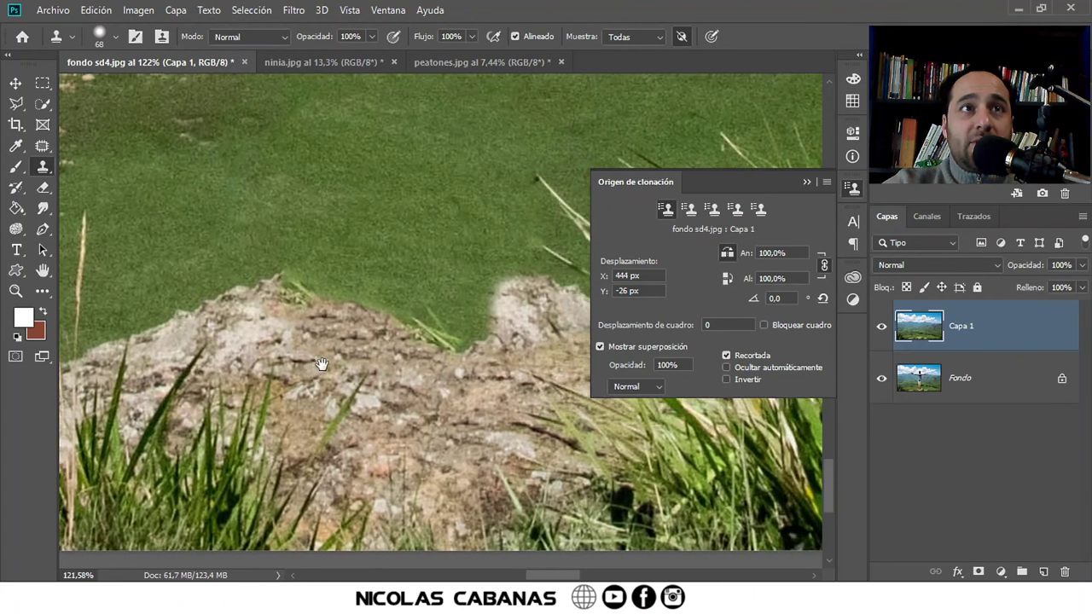
left_click(153, 326, "alt")
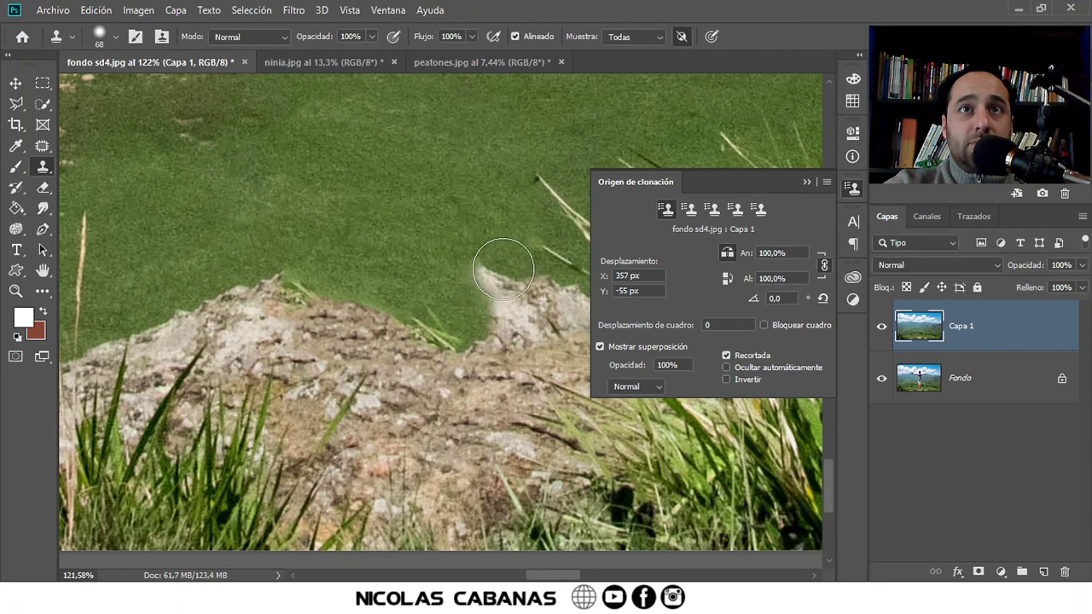
mouse_move(500, 267)
left_mouse_down()
mouse_move(487, 303)
mouse_move(465, 294)
mouse_move(431, 329)
mouse_move(462, 323)
mouse_move(414, 295)
mouse_move(384, 307)
mouse_move(283, 292)
left_mouse_up()
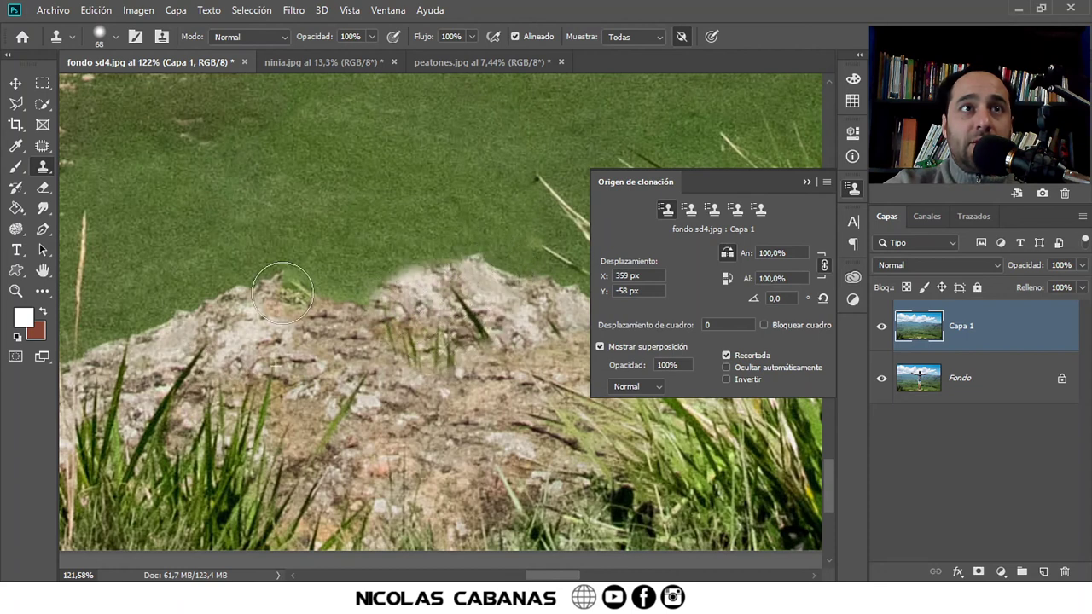
left_click(272, 290, "alt")
mouse_move(285, 271)
left_mouse_down()
mouse_move(401, 312)
mouse_move(358, 260)
mouse_move(427, 286)
mouse_move(402, 256)
mouse_move(486, 316)
left_mouse_up()
Step: Smooth the rock top with more texture, then try cloning grass onto it and undo
left_click_drag(461, 405, 223, 371)
left_click_drag(379, 376, 320, 375)
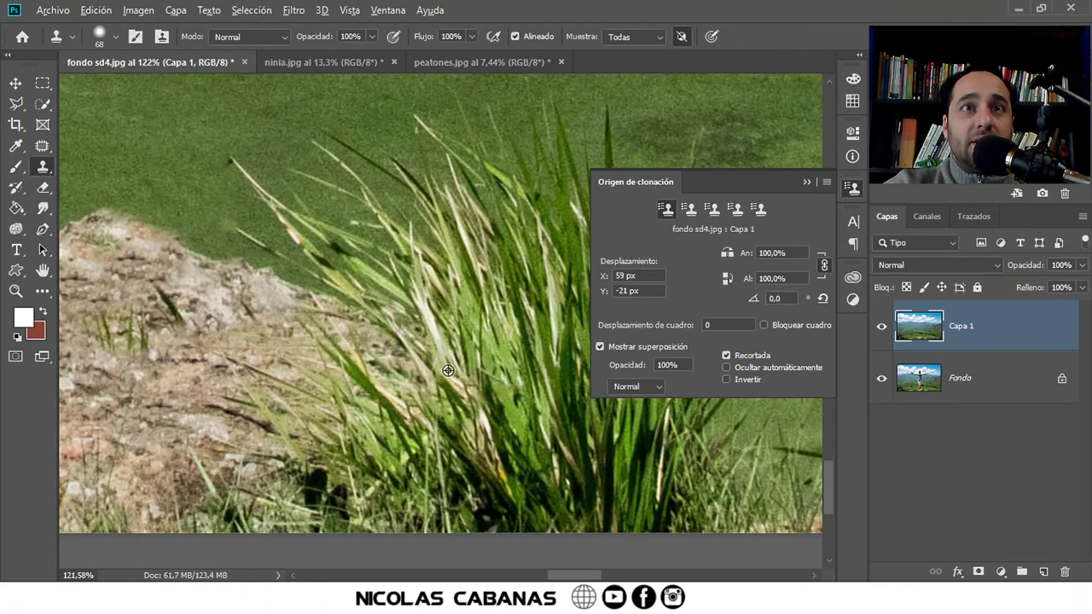
left_click(502, 334, "alt")
left_click_drag(333, 311, 418, 354)
left_click_drag(282, 256, 286, 265)
key("ctrl+z")
Step: Clone a sampled grass blade over the rock edge, undoing the last stroke
left_click(370, 212, "alt")
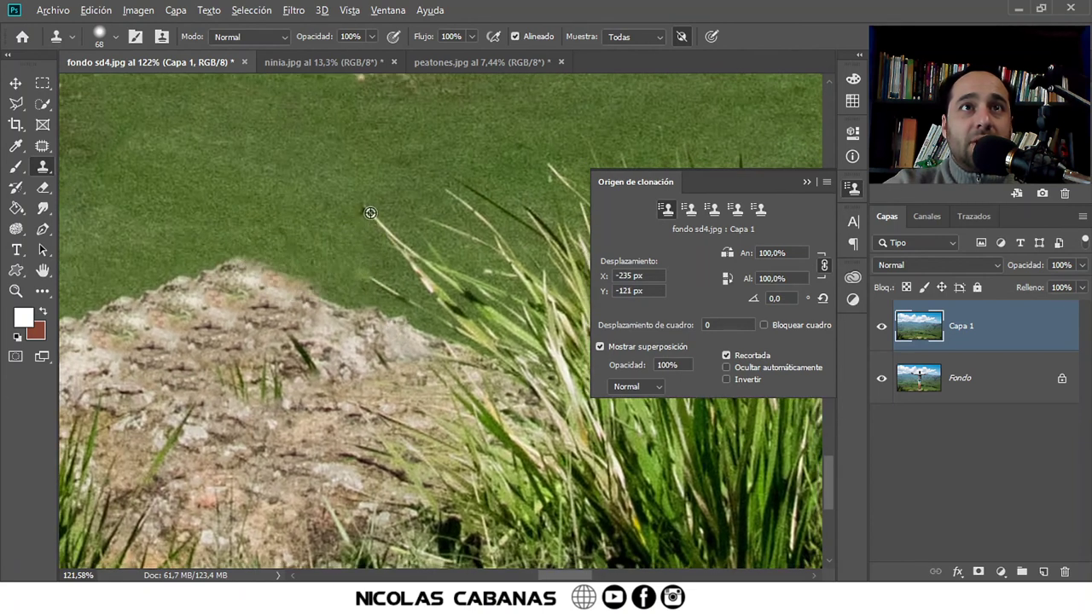
left_click_drag(249, 205, 320, 314)
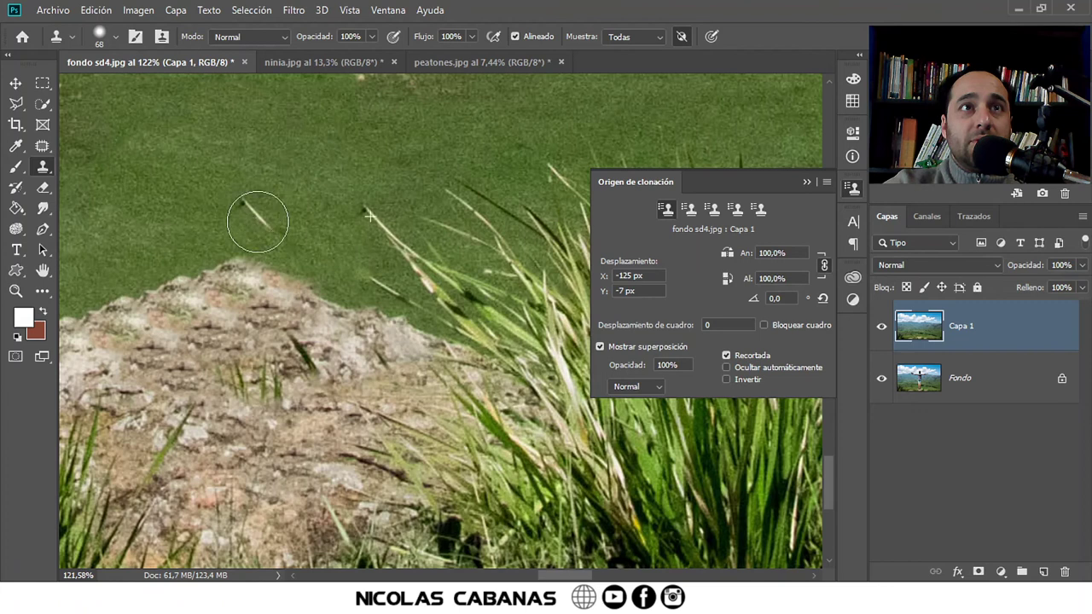
mouse_move(388, 339)
left_mouse_down()
mouse_move(443, 465)
mouse_move(273, 388)
mouse_move(227, 539)
mouse_move(163, 261)
left_mouse_up()
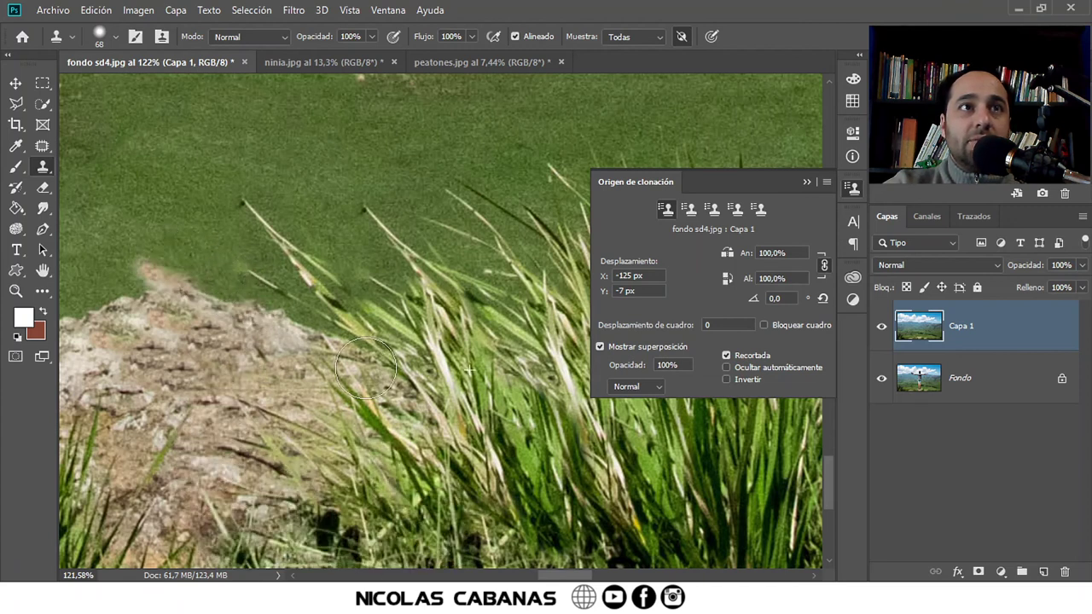
left_click_drag(187, 311, 390, 381)
key("ctrl+z")
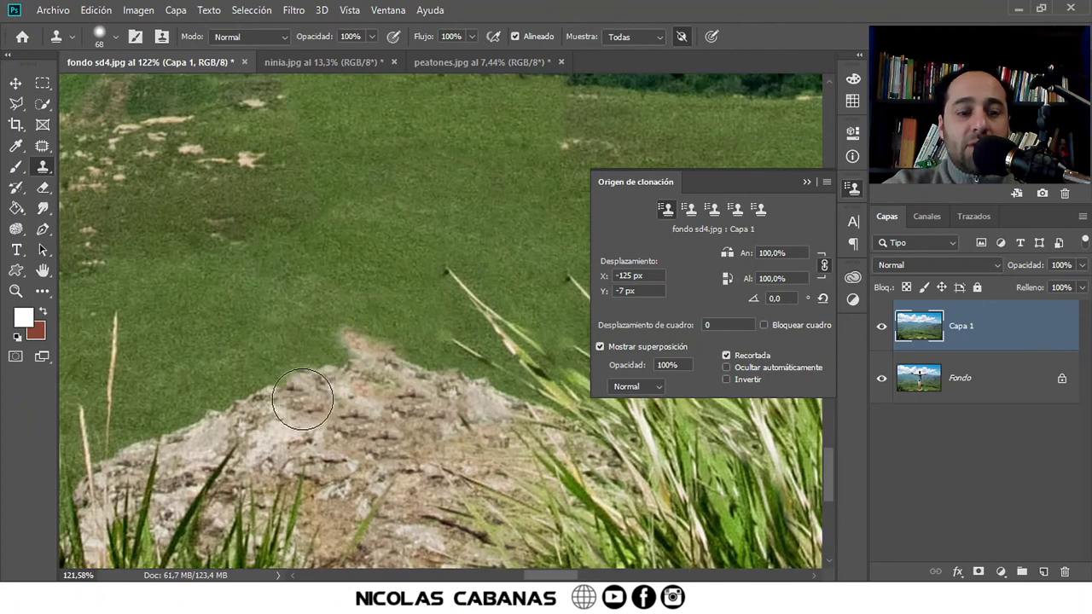
Step: Rebuild the rock's top edge with cloned rock texture, then adjust brush size and hardness
left_click(264, 396, "alt")
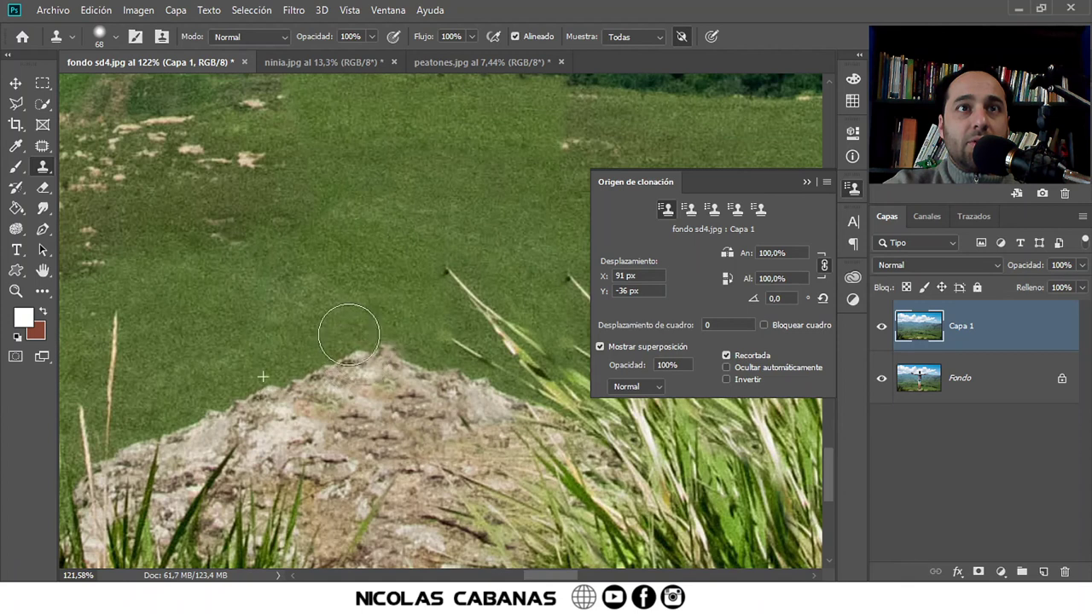
left_click_drag(316, 376, 438, 372)
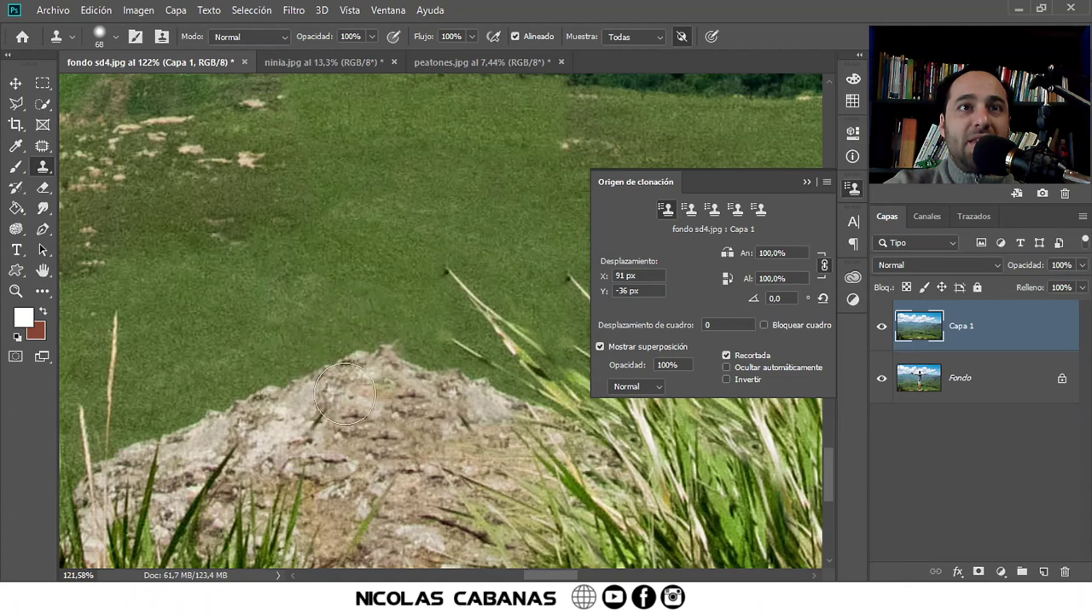
left_click(446, 364, "alt")
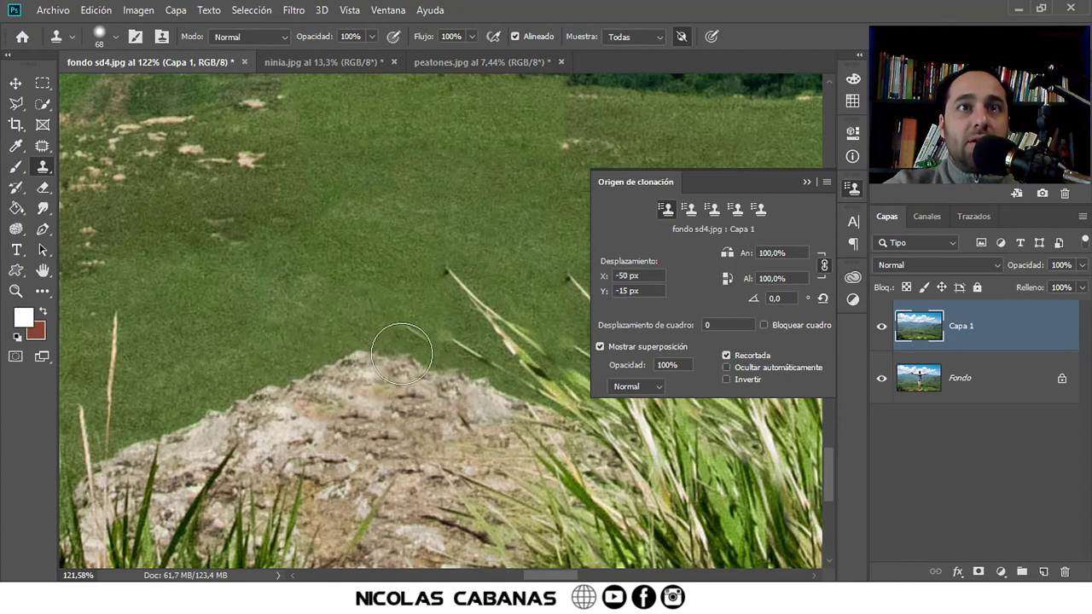
right_click(403, 353, "alt")
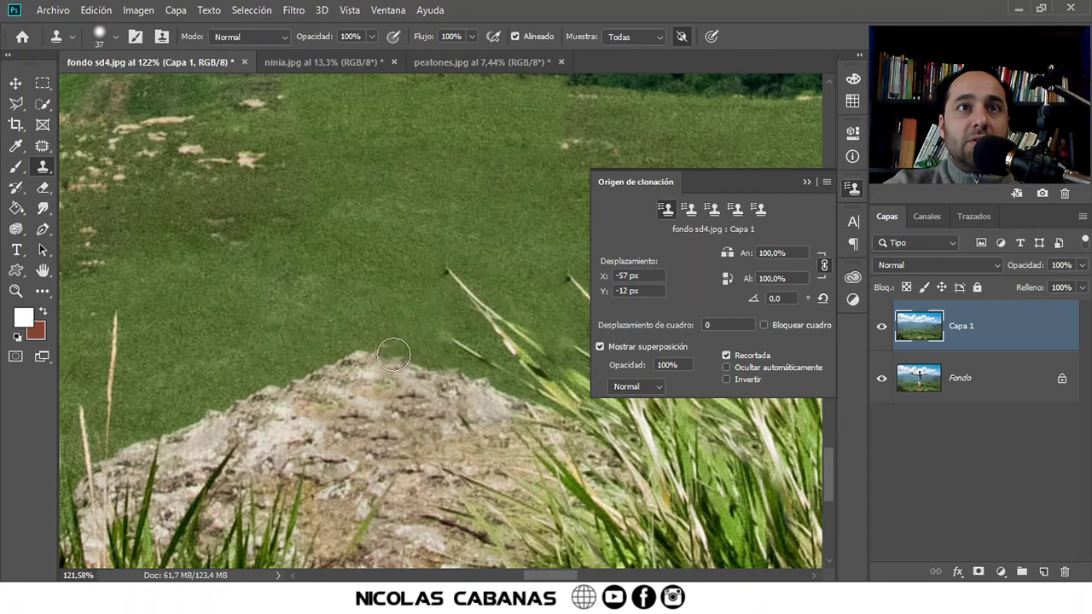
Step: Zoom out and clone grass texture over the patch beside the tall blades
key("z")
left_click_drag(435, 367, 225, 336)
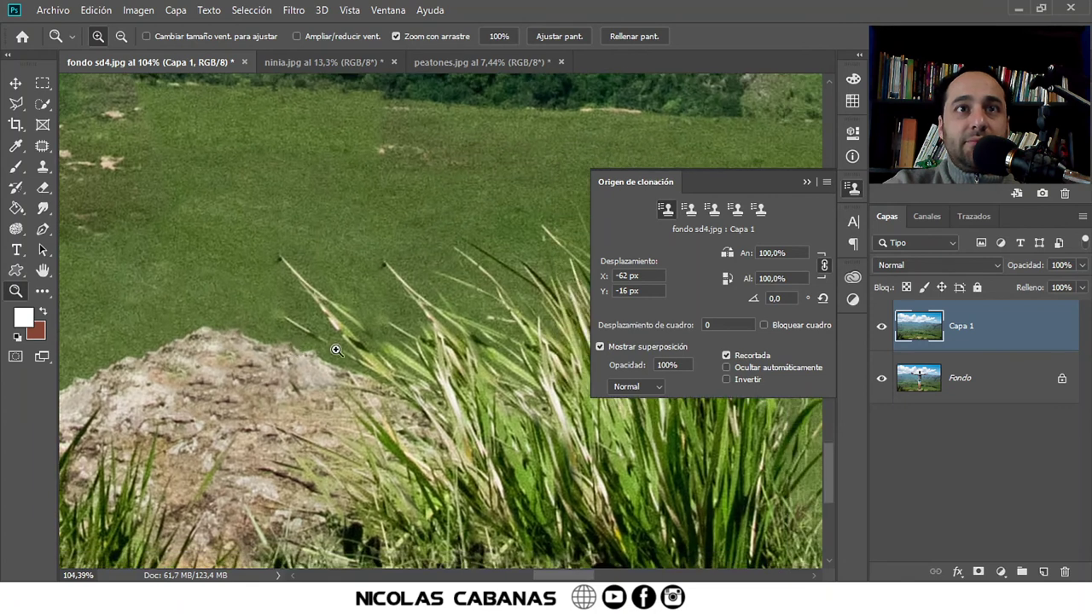
key("s")
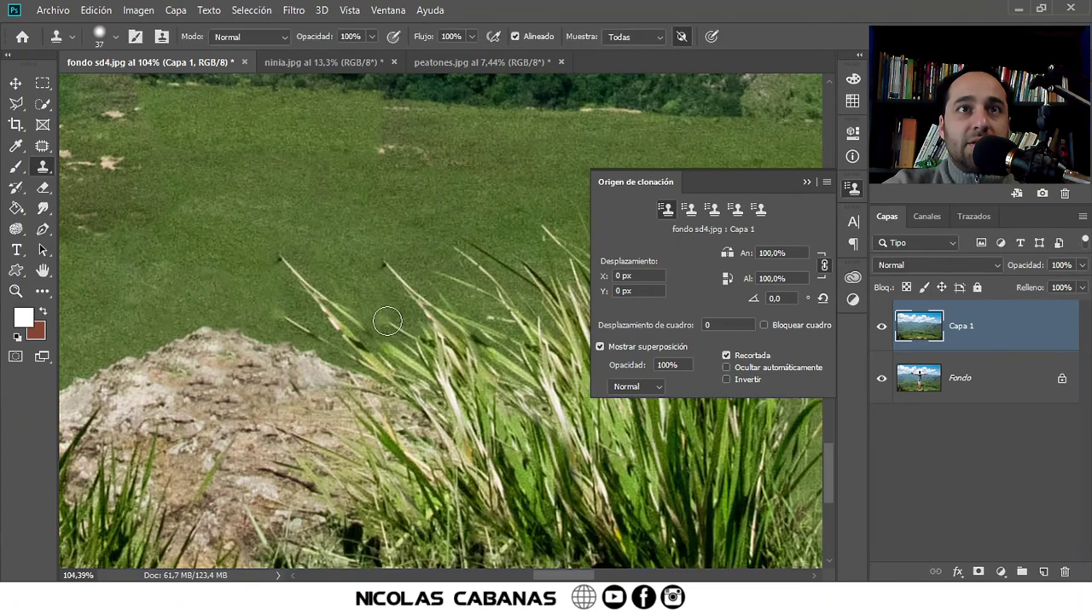
left_click(396, 318, "alt")
left_click_drag(399, 372, 407, 444)
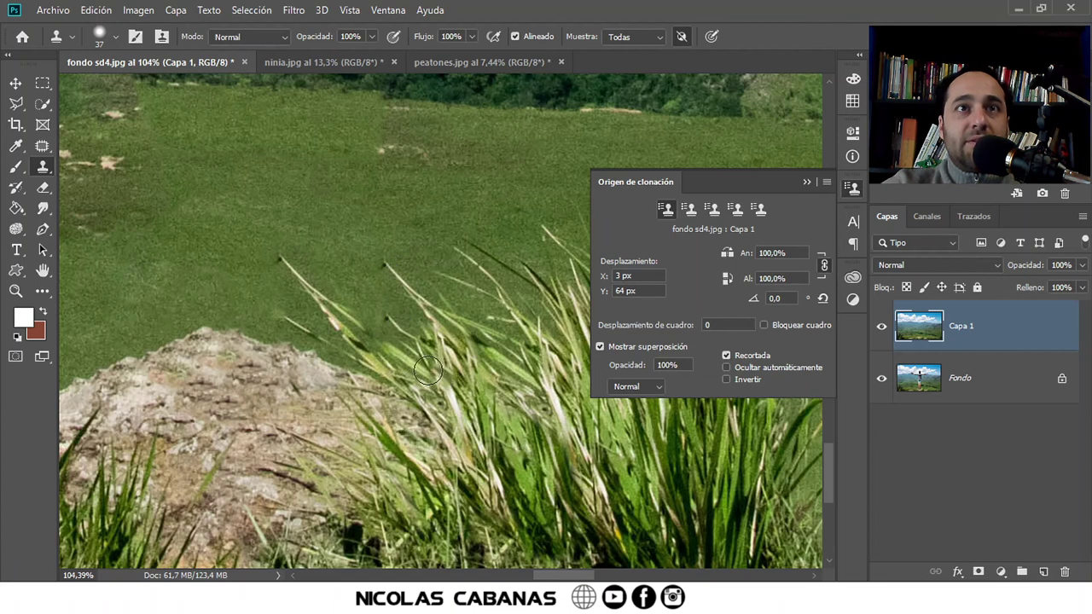
Step: Sample a new grass source and stamp clean grass around the blade tips
scroll(451, 356, "up", 2)
left_click(435, 239, "alt")
left_click(357, 310, "alt")
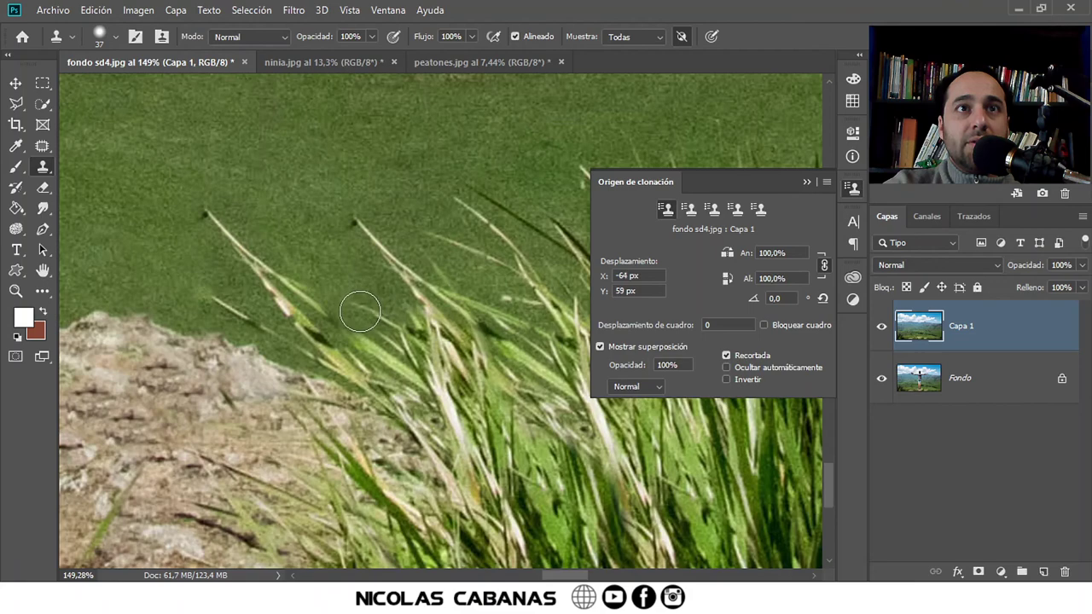
key("z")
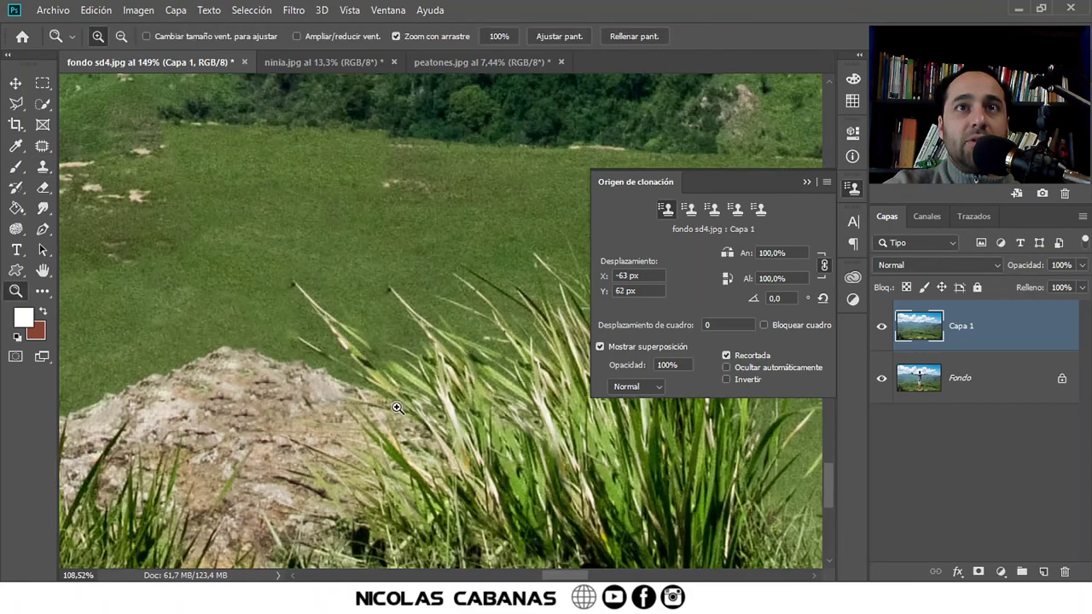
scroll(482, 417, "down", 3)
scroll(398, 388, "up", 5)
key("s")
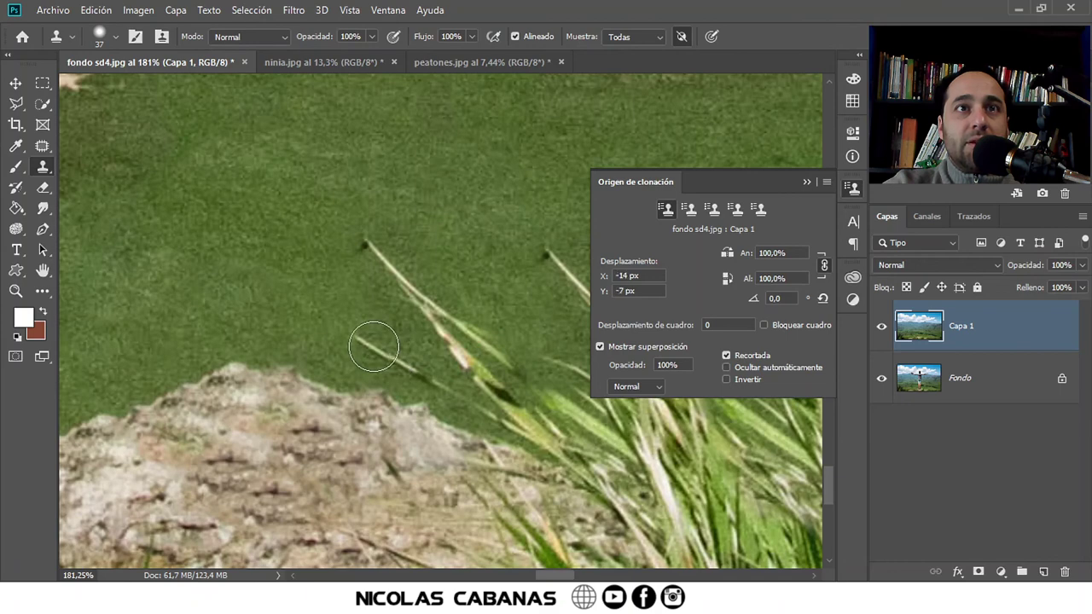
Step: Zoom out to the full landscape, then zoom in over the hillside and upper cliffs
key("z")
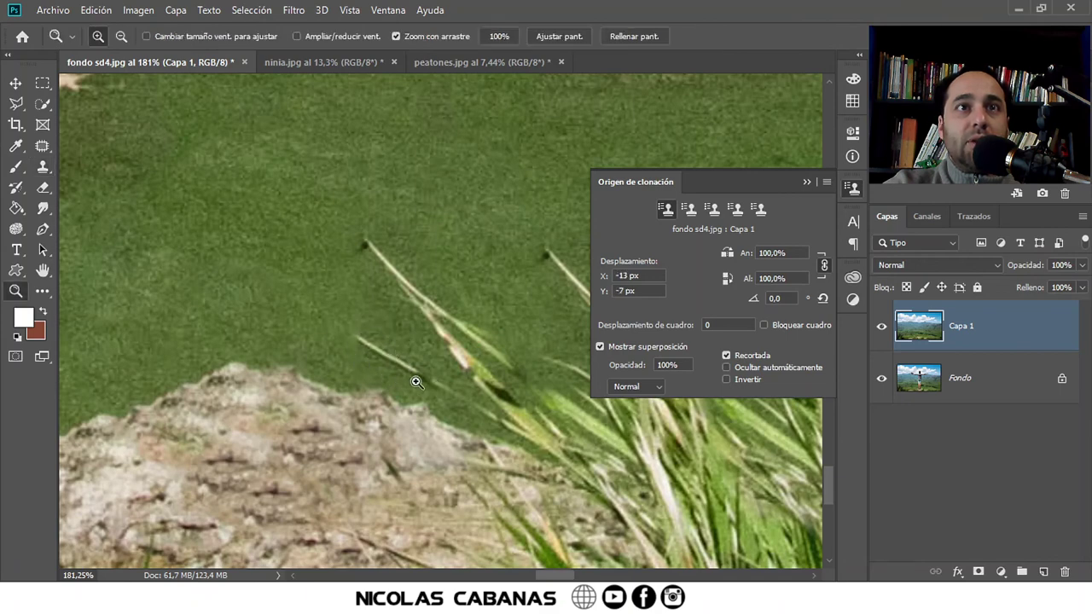
left_click_drag(416, 382, 372, 436)
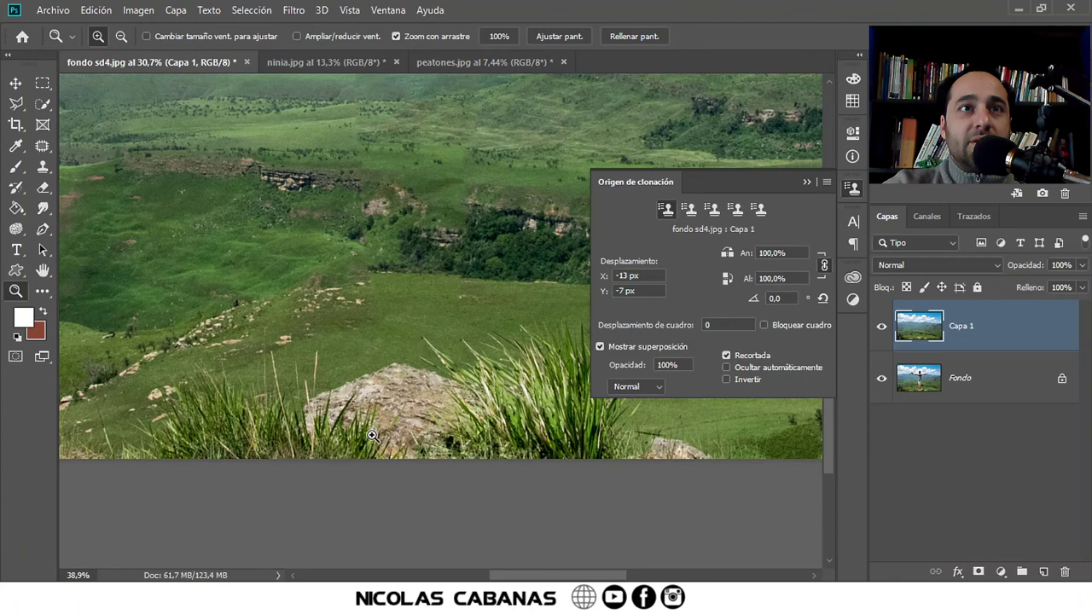
left_click_drag(366, 246, 343, 378)
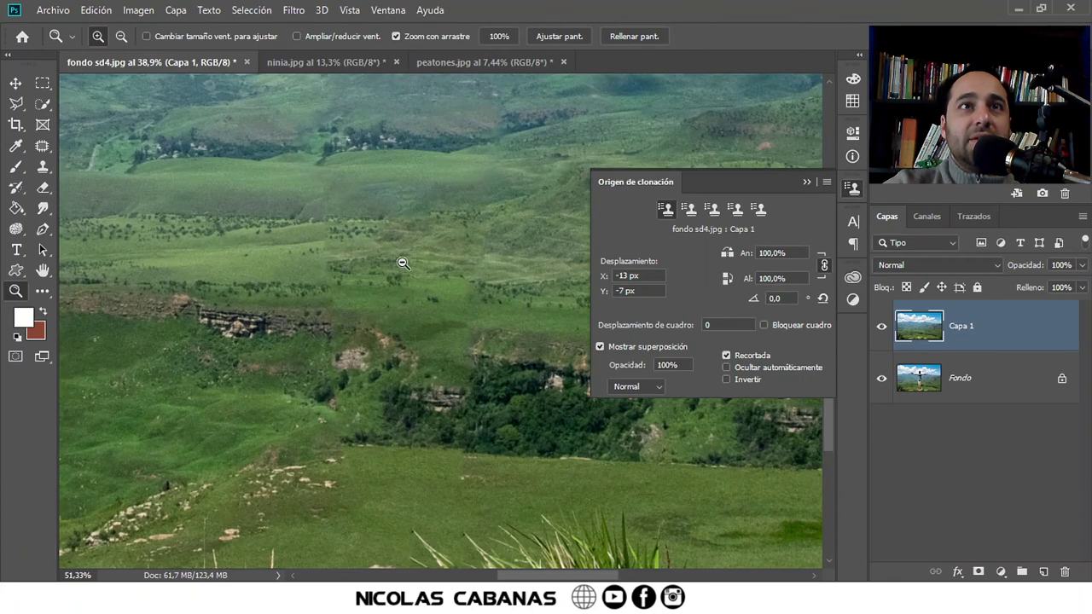
left_click_drag(364, 234, 356, 433)
mouse_move(319, 347)
left_mouse_down()
mouse_move(377, 437)
mouse_move(280, 438)
left_mouse_up()
Step: Collapse the Clone Source panel and toggle Capa 1's visibility to compare before and after
left_click(808, 181)
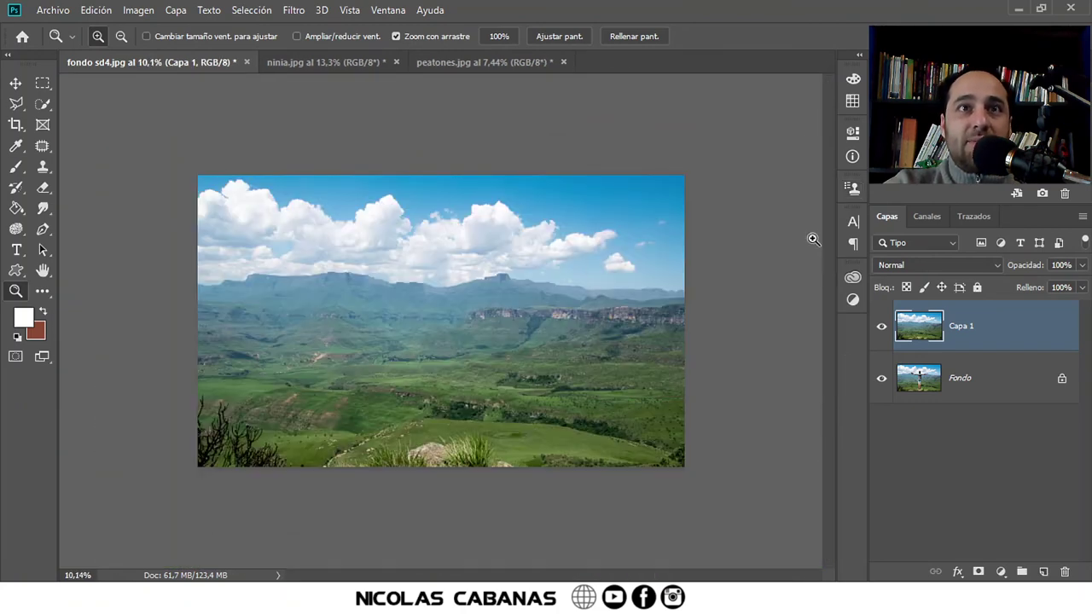
left_click(880, 328)
left_click(880, 329)
left_click(881, 329)
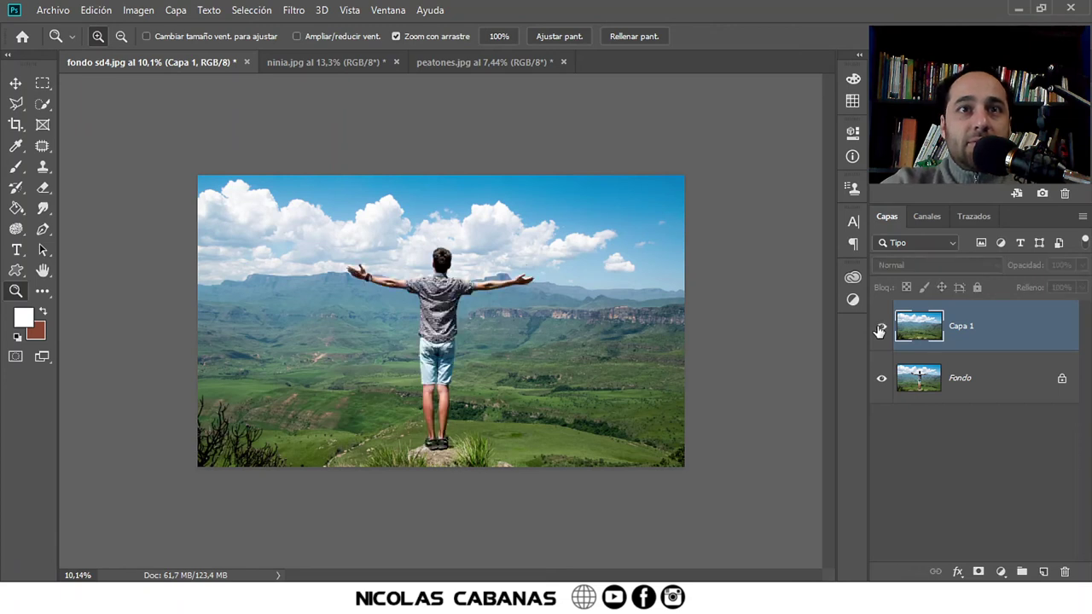
left_click(881, 328)
left_click(879, 328)
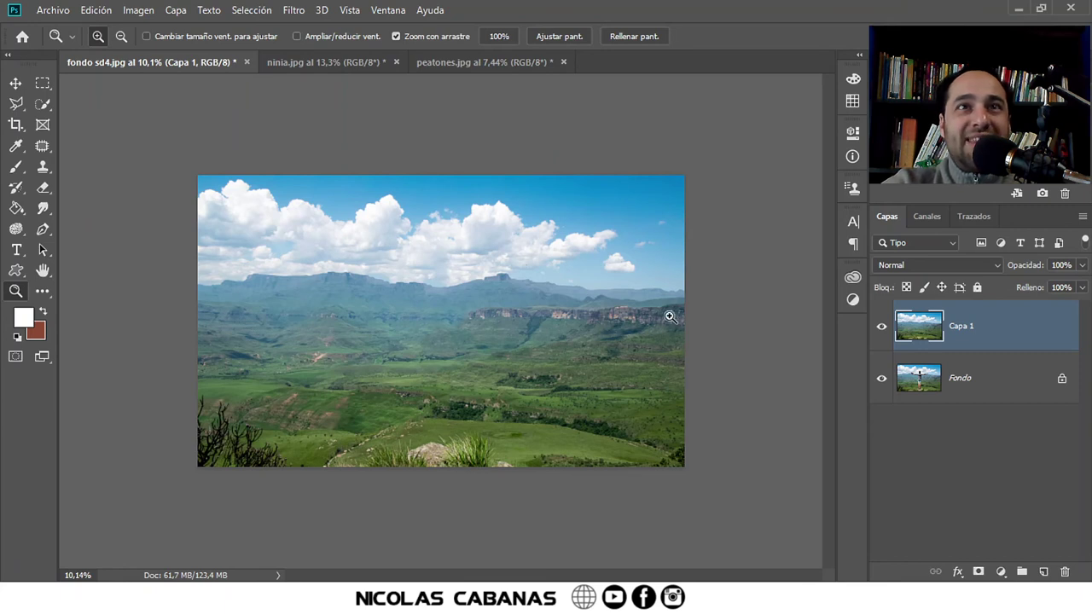
Step: Finish comparing with Capa 1 hidden so the man shows, then switch to ninia.jpg
left_click(880, 329)
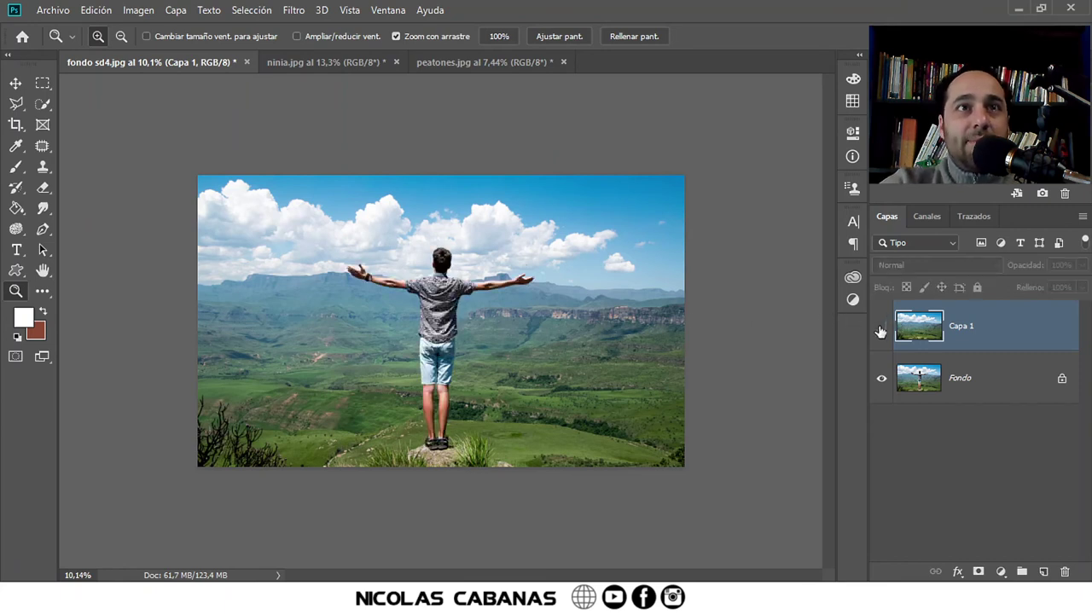
left_click(882, 327)
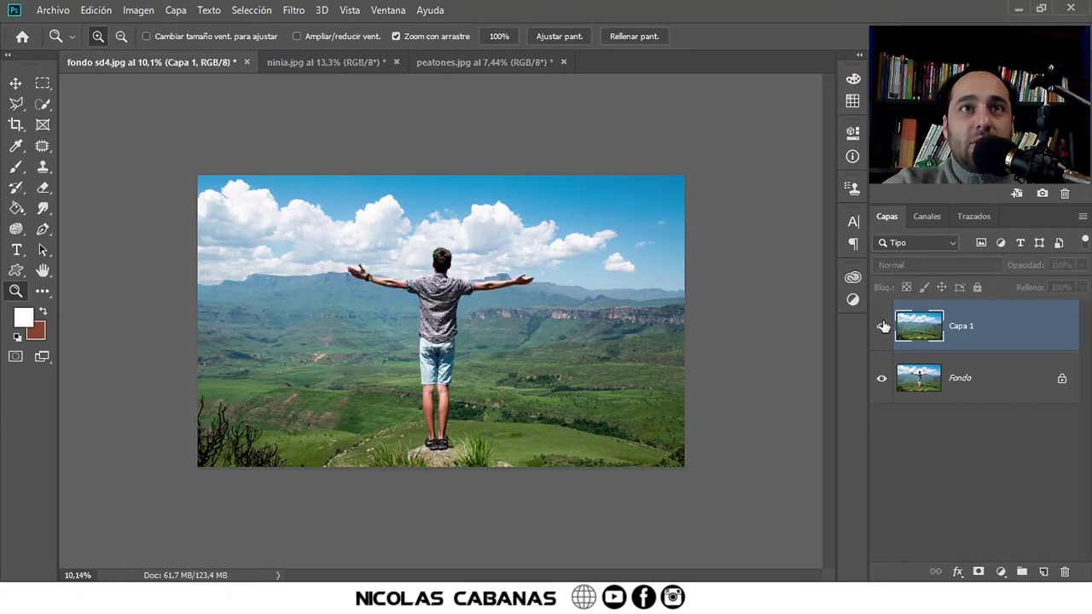
left_click(883, 326)
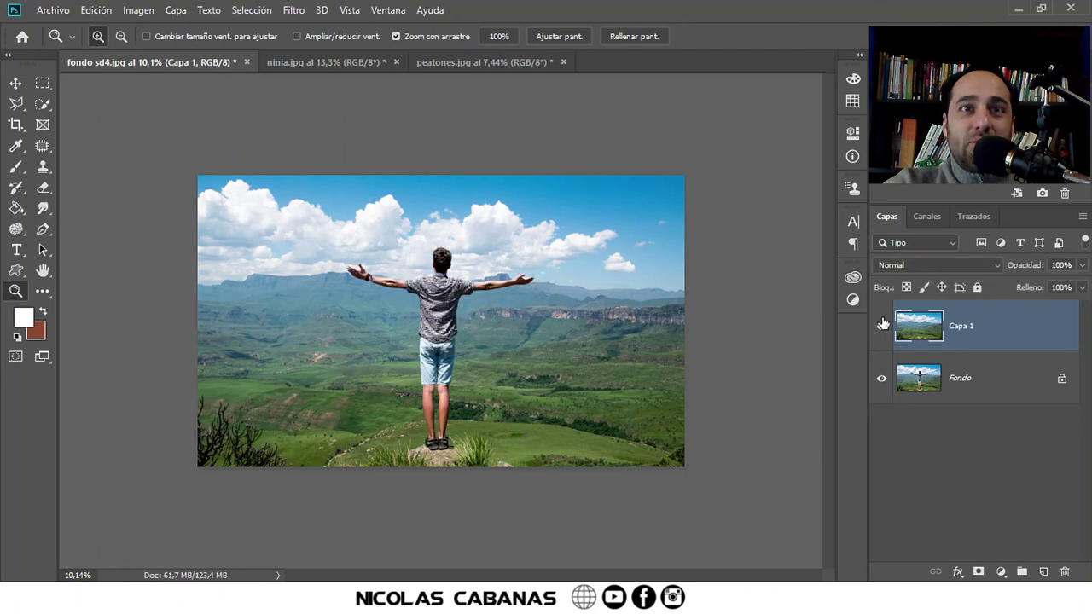
left_click(882, 325)
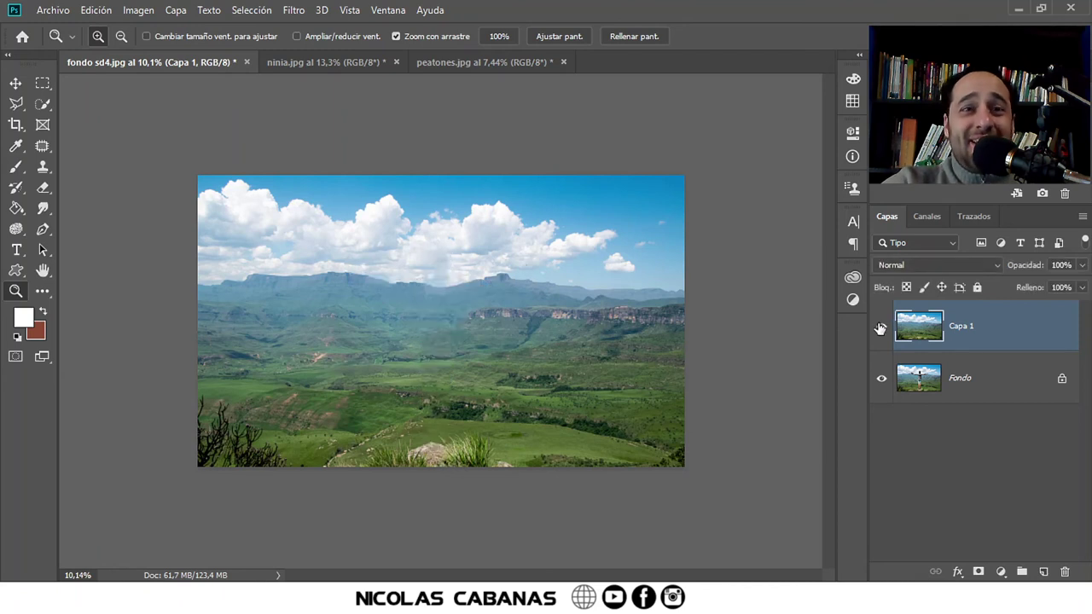
left_click(882, 328)
left_click(882, 328)
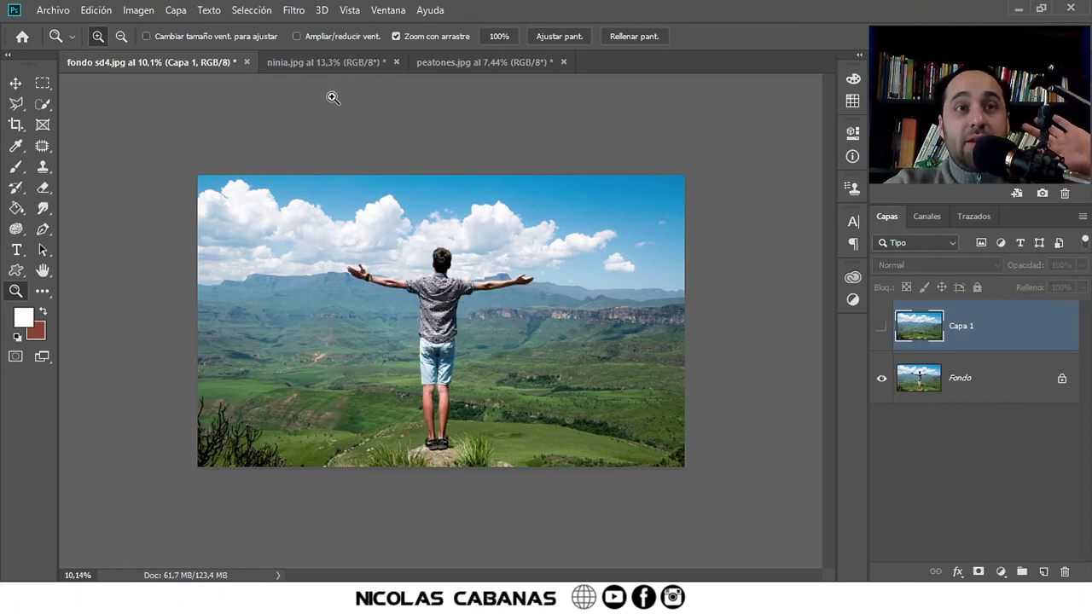
left_click(319, 63)
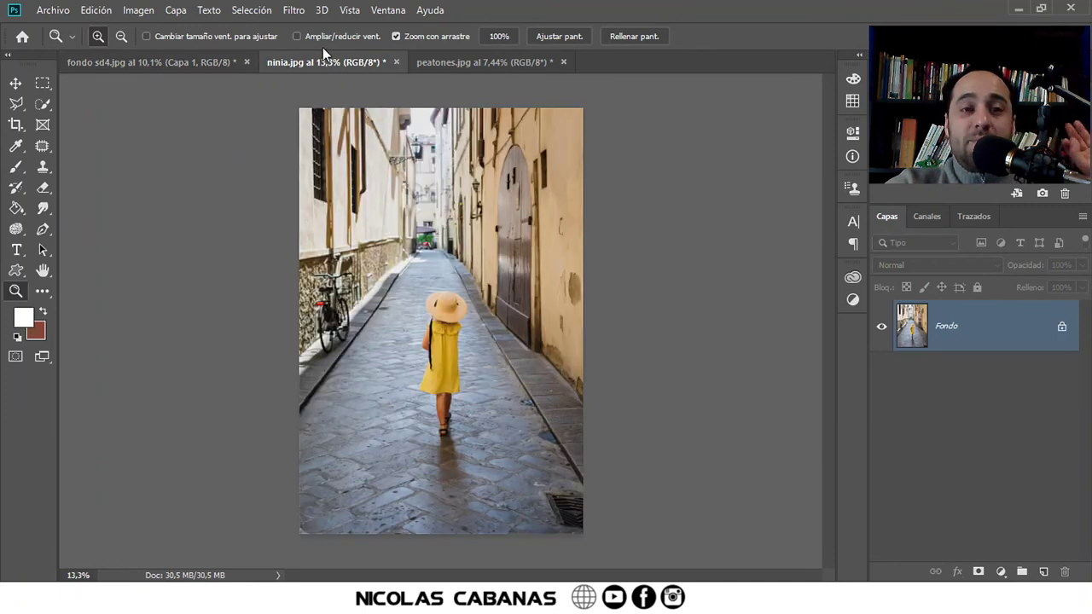
left_click(465, 62)
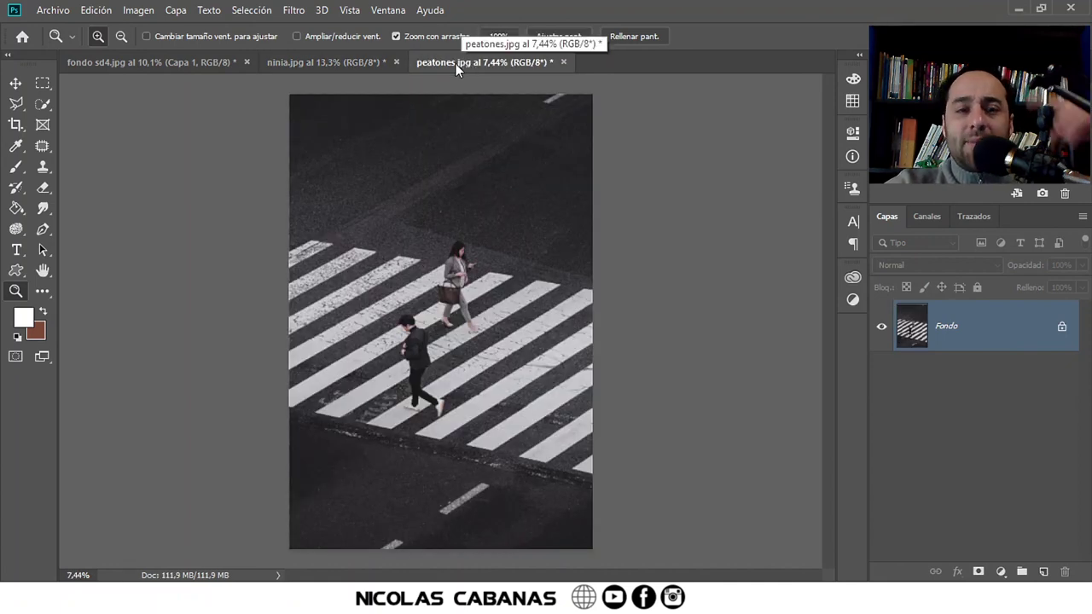
left_click(350, 63)
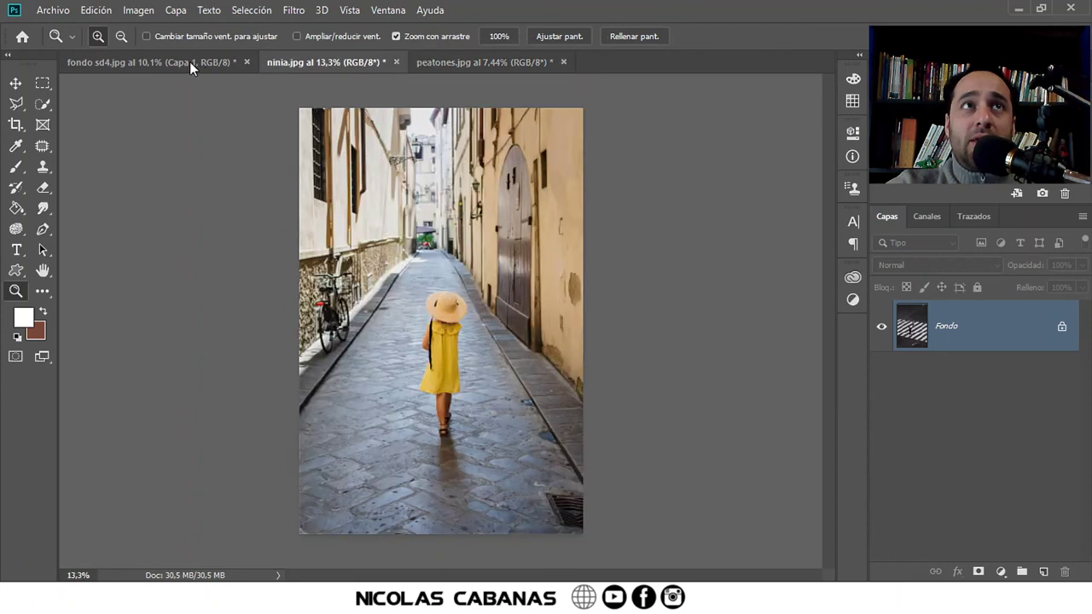
left_click(187, 61)
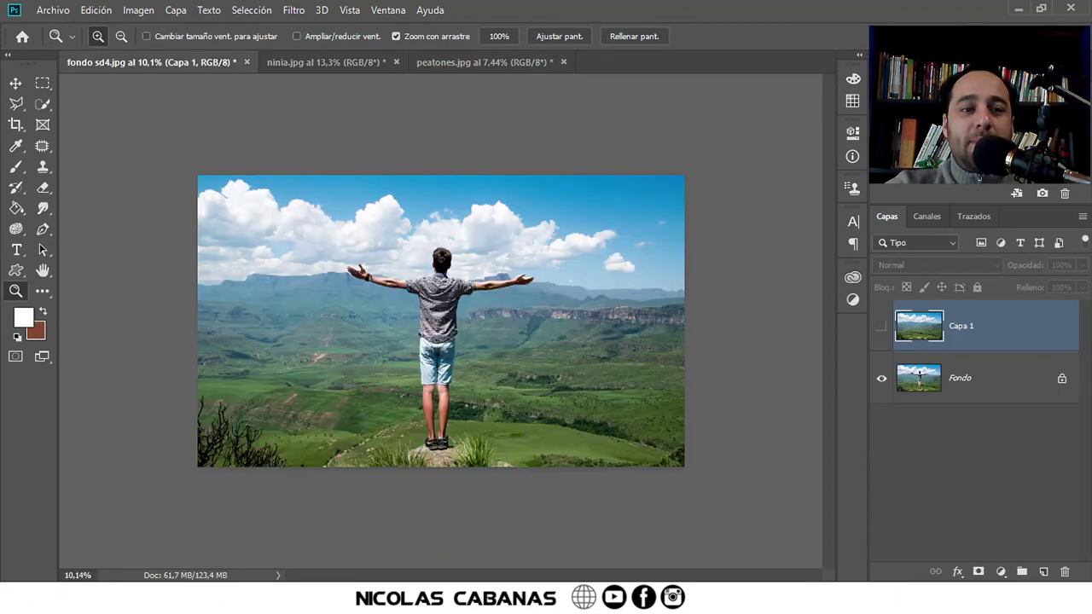